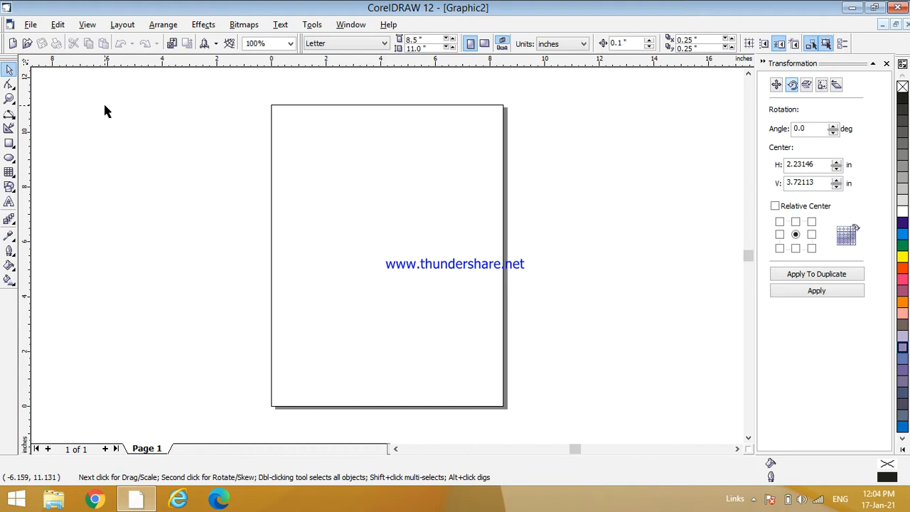
Hide the page border so that the drawing area is a blank canvas.
left_click(87, 25)
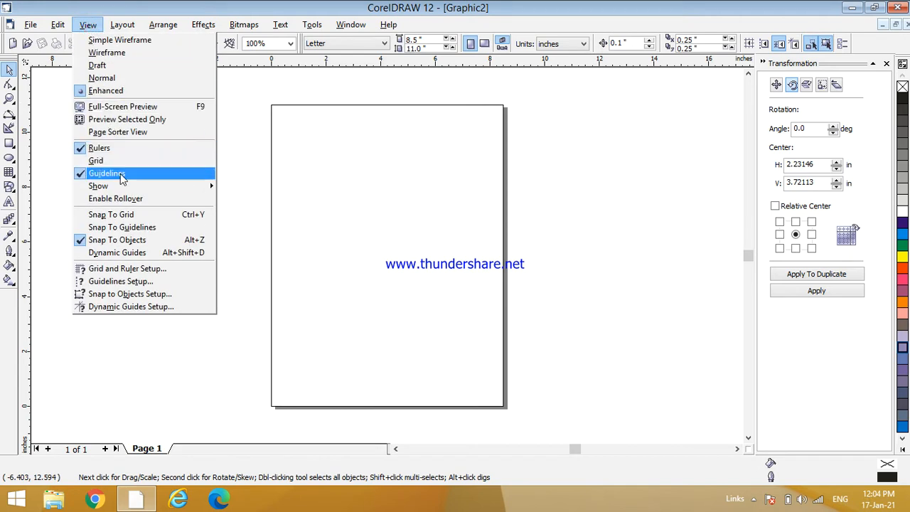
mouse_move(135, 188)
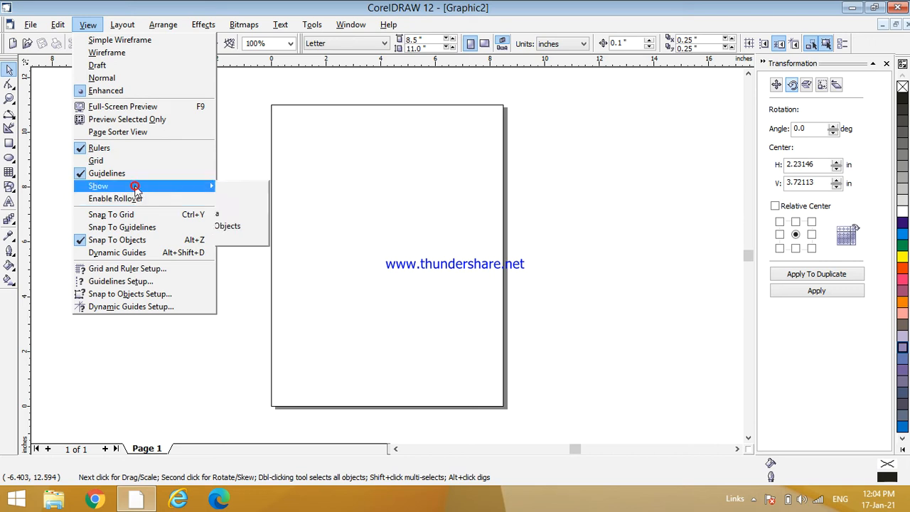
left_click(253, 188)
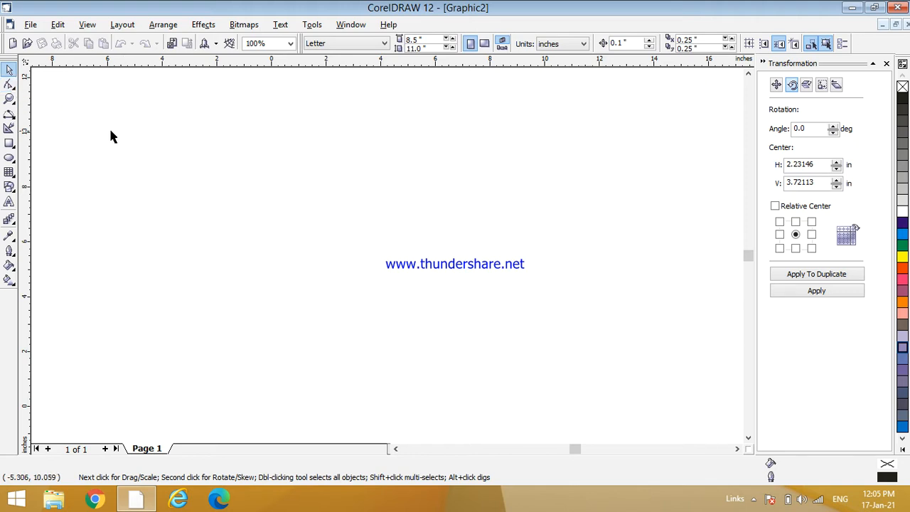
Draw a rectangle about 7.3 by 2.5 inches and round its corners fully with the Shape tool.
left_click(13, 144)
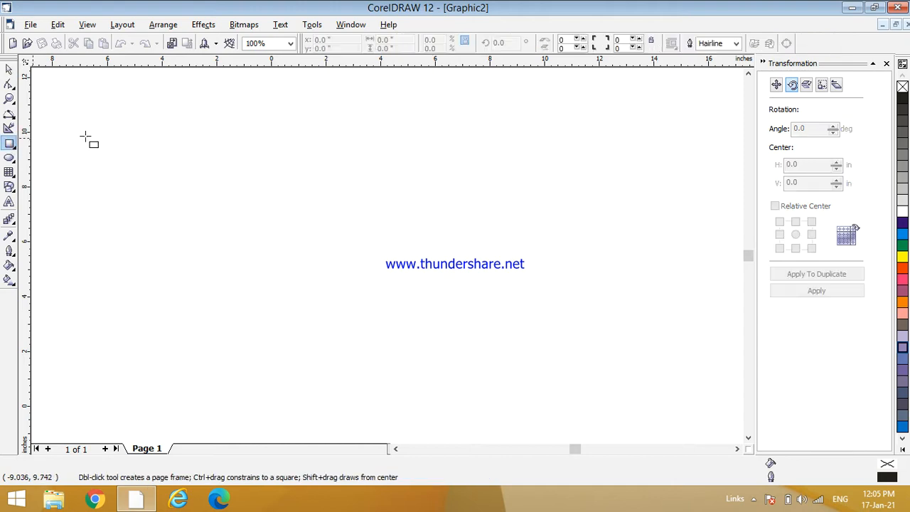
mouse_move(176, 161)
left_mouse_down()
mouse_move(251, 169)
mouse_move(319, 225)
mouse_move(377, 229)
left_mouse_up()
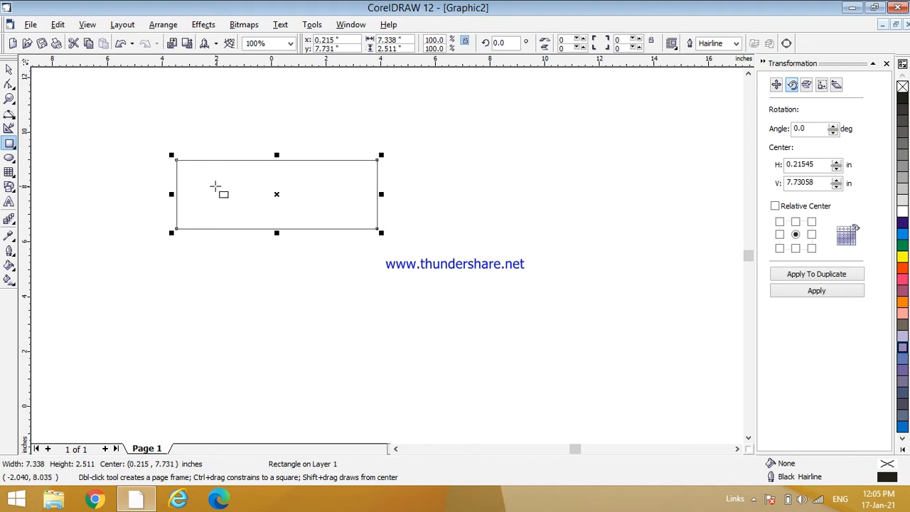
left_click(9, 87)
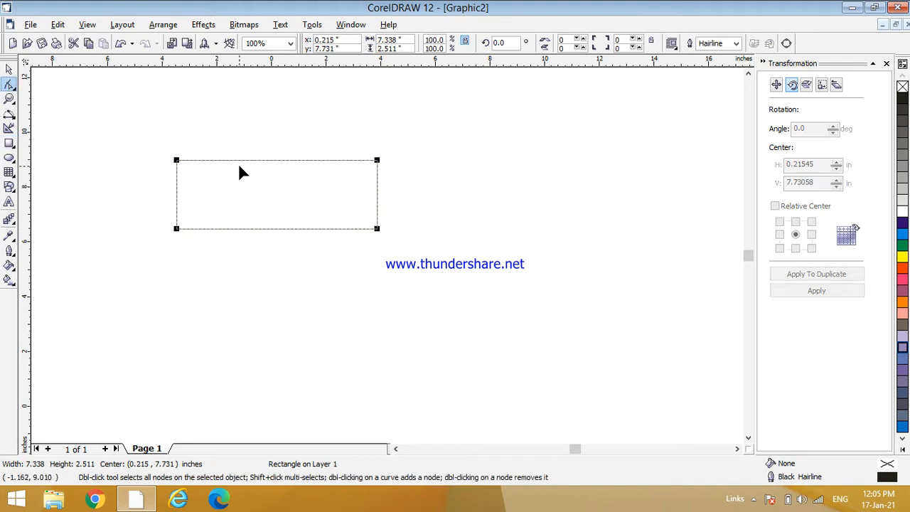
left_click_drag(178, 161, 211, 163)
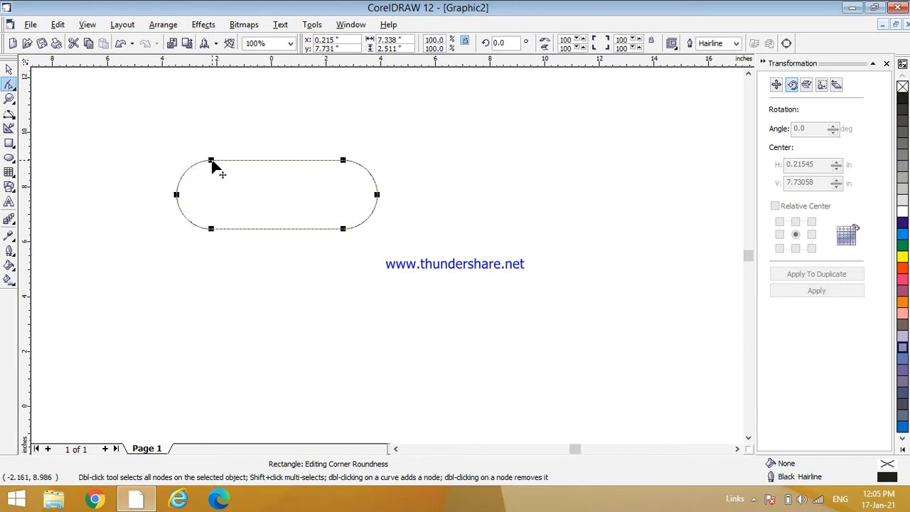
Convert the rounded rectangle to curves for free node editing.
right_click(255, 162)
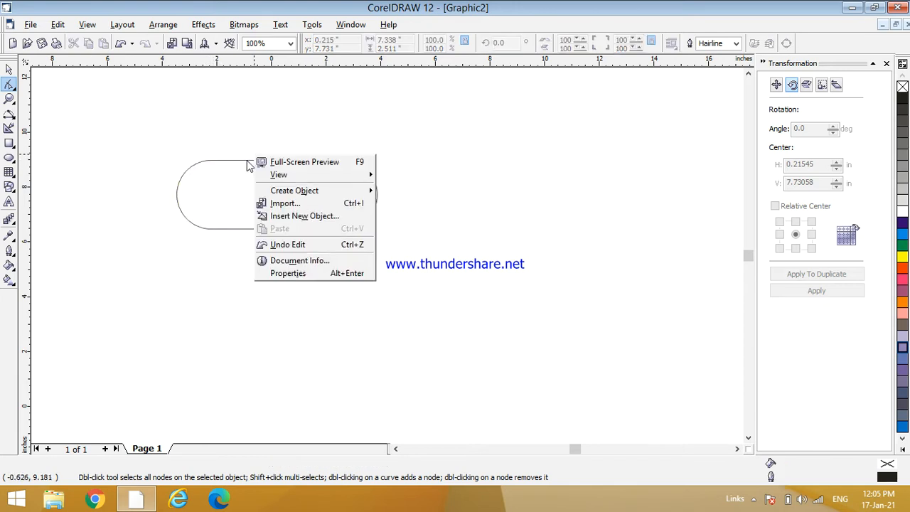
left_click(251, 162)
right_click(252, 163)
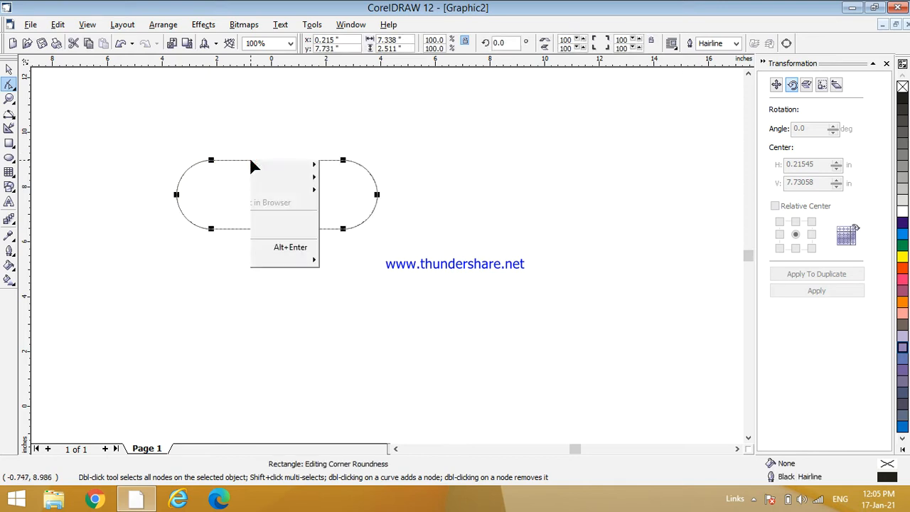
left_click(264, 168)
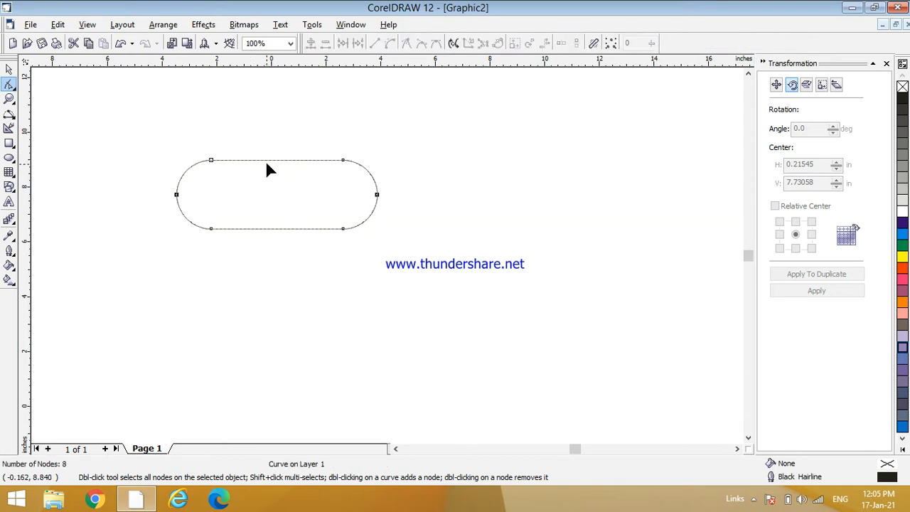
Reshape the rounded shape's upper edge into a deep curve by moving its upper-left node and handle toward the right end.
left_click(268, 160)
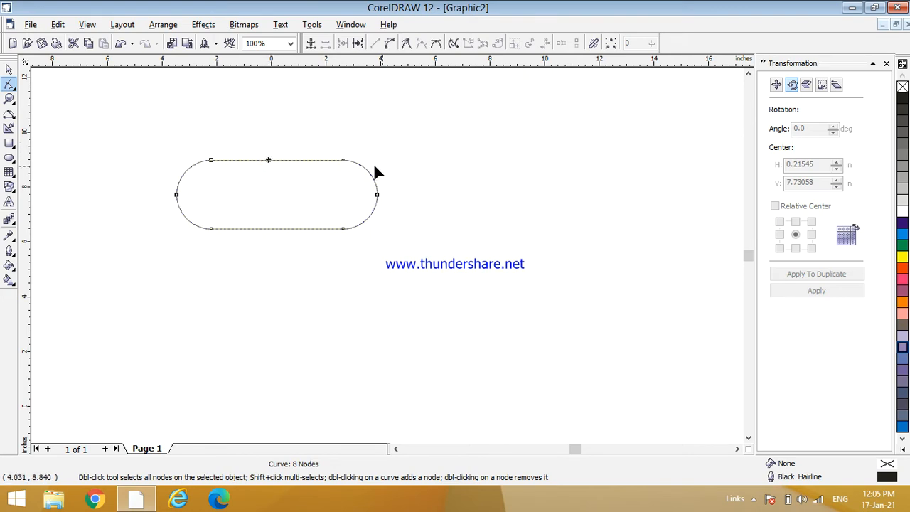
left_click(343, 161)
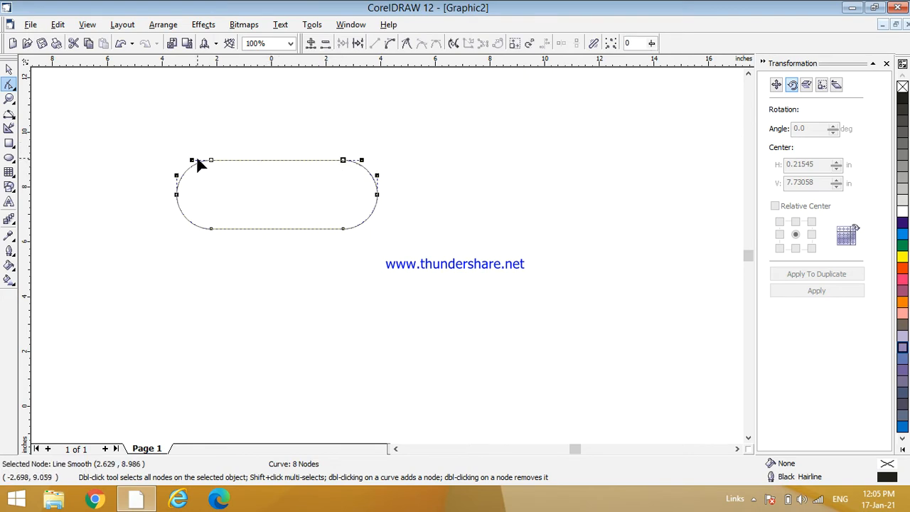
left_click_drag(193, 160, 326, 151)
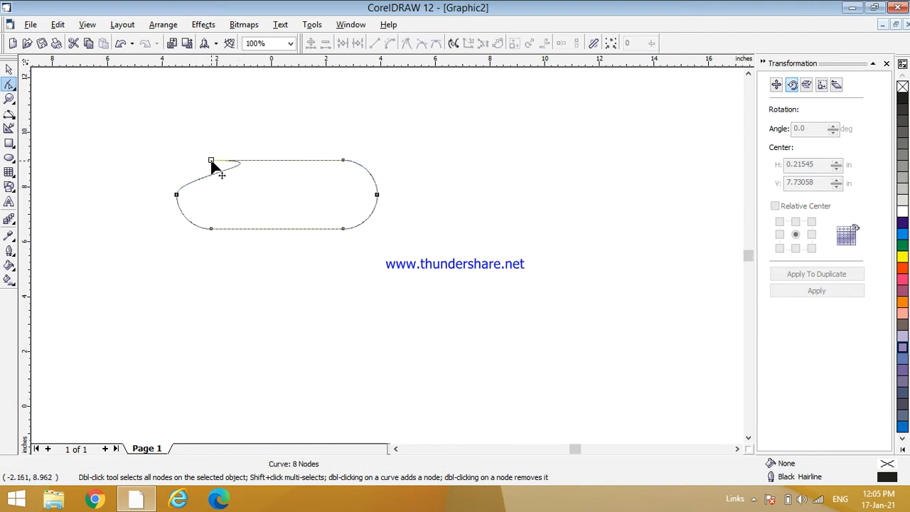
left_click_drag(214, 165, 326, 189)
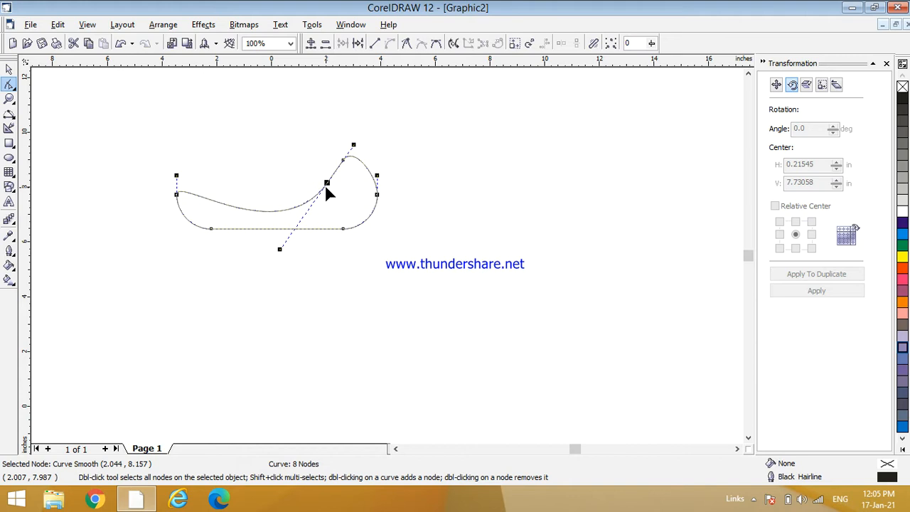
Draw a rectangle about 6.4 by 2.9 inches beside the curved shape and cut it vertically through its edge midpoints with the Knife tool.
left_click(13, 90)
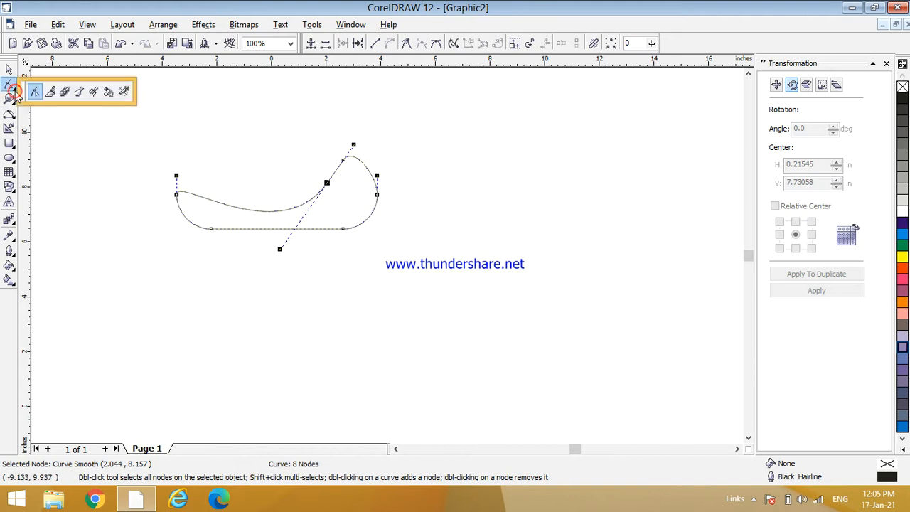
left_click(49, 91)
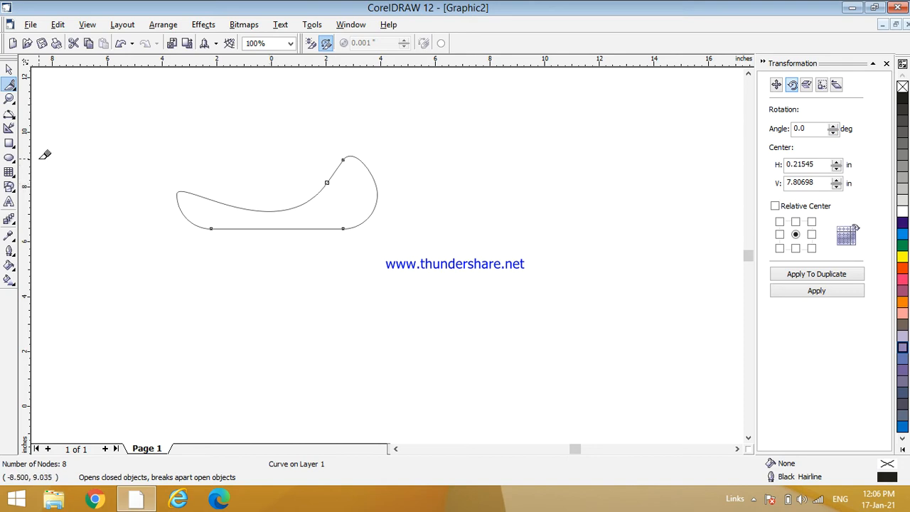
left_click(12, 144)
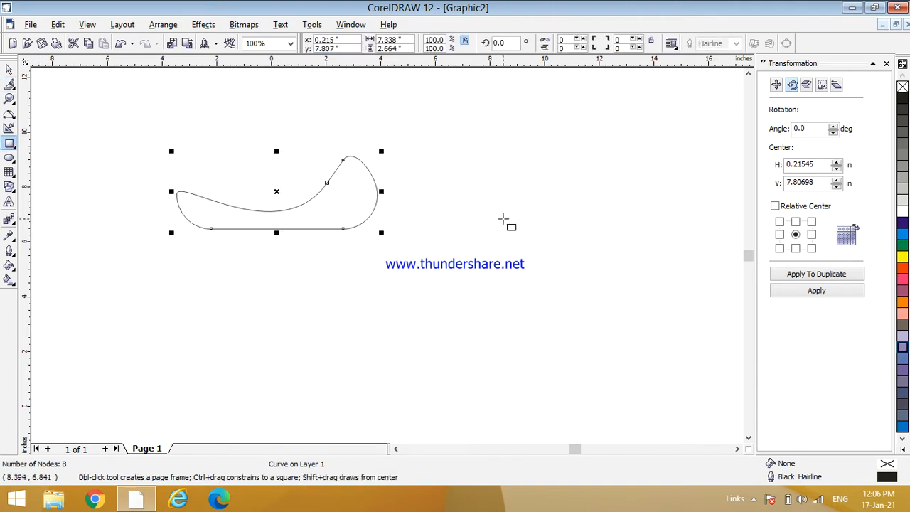
left_click_drag(444, 181, 619, 261)
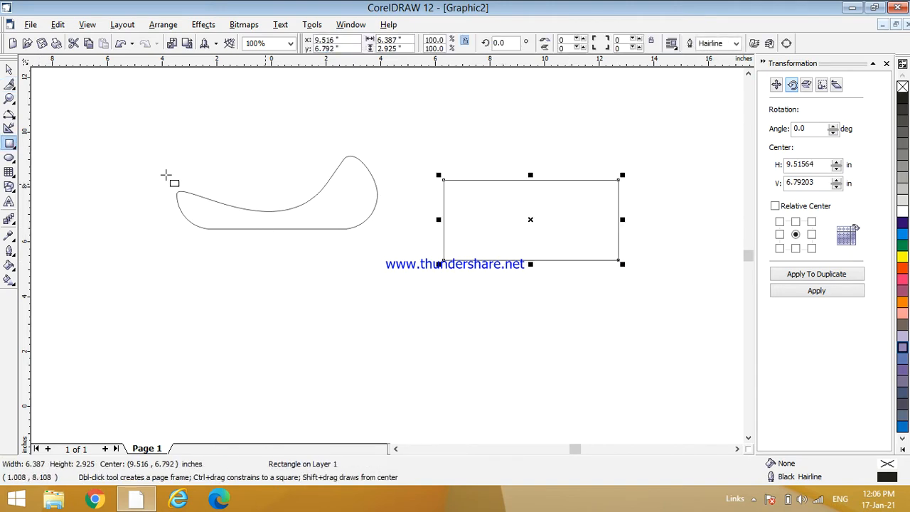
left_click(11, 85)
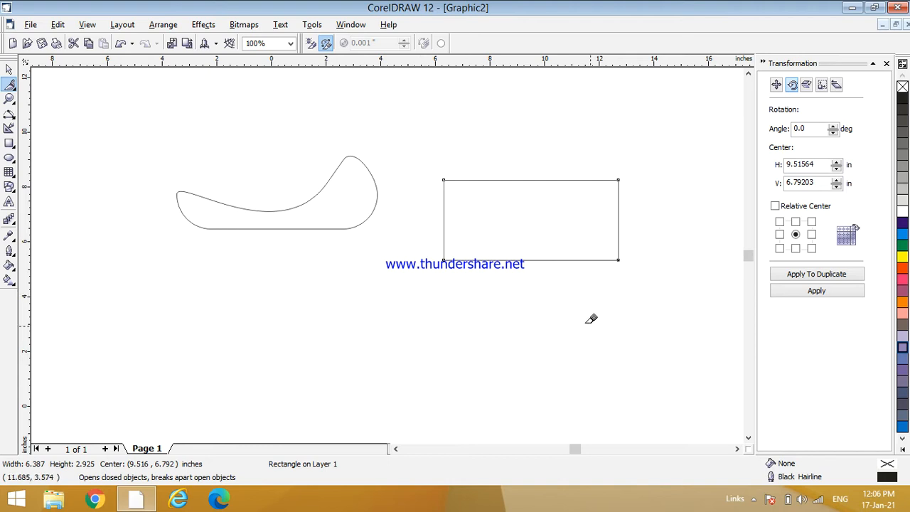
left_click(535, 180)
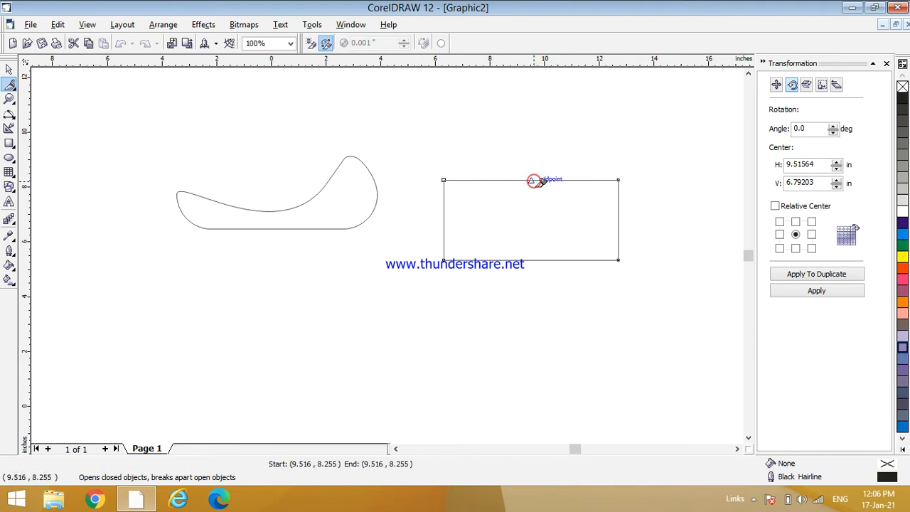
left_click(532, 260)
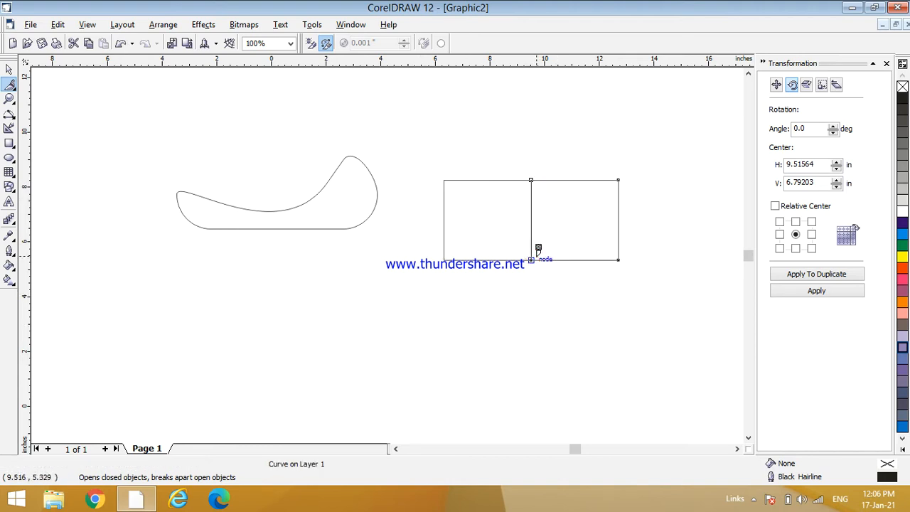
Nudge the right half of the cut rectangle leftward until it overlaps the left half.
left_click_drag(537, 250, 536, 256)
key("Left")
key("Left")
key("Left")
key("Left")
key("Left")
key("Left")
key("Left")
key("Left")
key("Left")
key("Left")
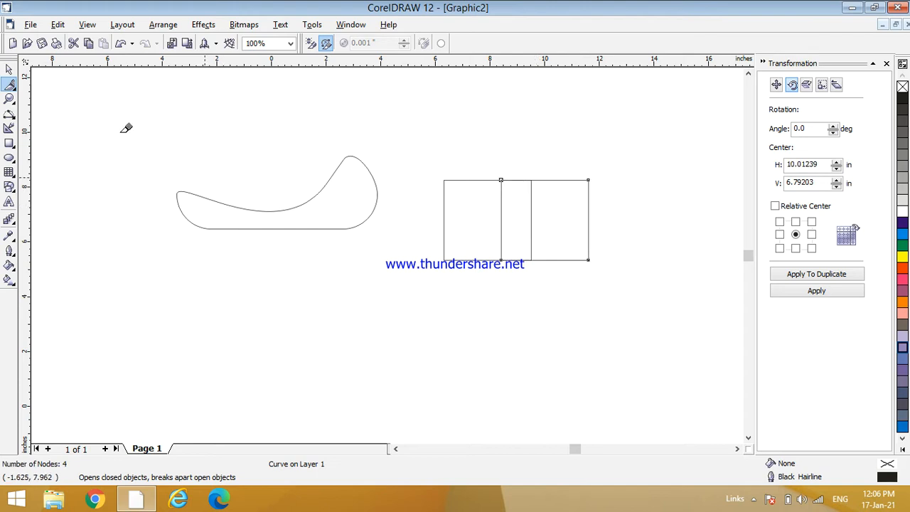
Move the right half clear to the right of the left half, and move the curved shape below both pieces.
double_click(5, 65)
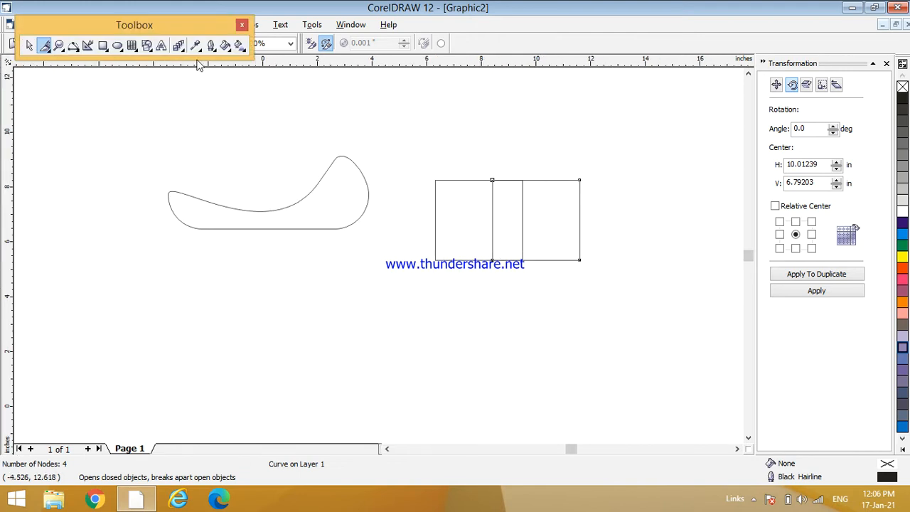
left_click_drag(191, 26, 7, 61)
left_click(9, 67)
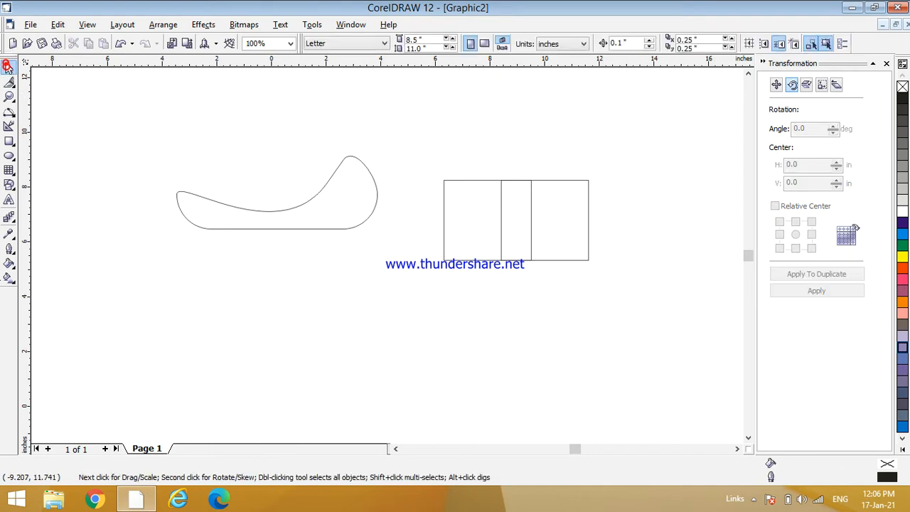
left_click_drag(534, 204, 457, 324)
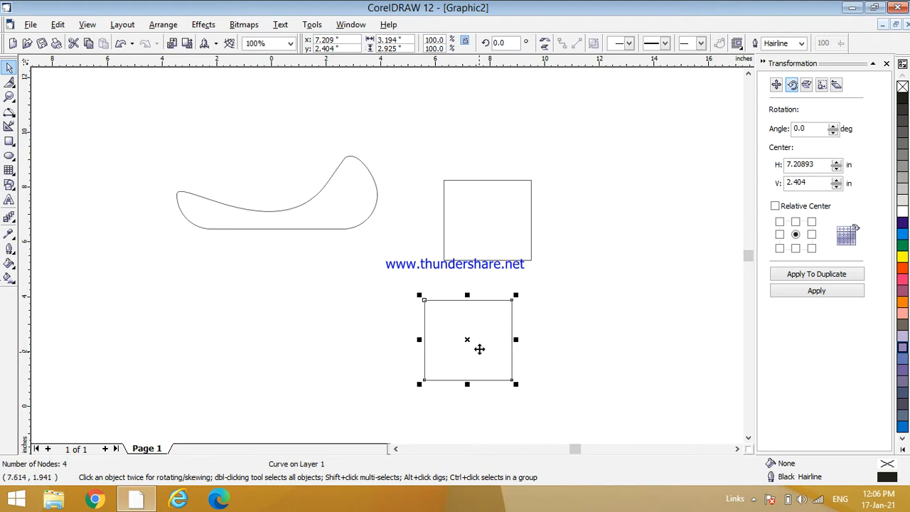
left_click_drag(479, 348, 603, 227)
left_click_drag(347, 206, 601, 319)
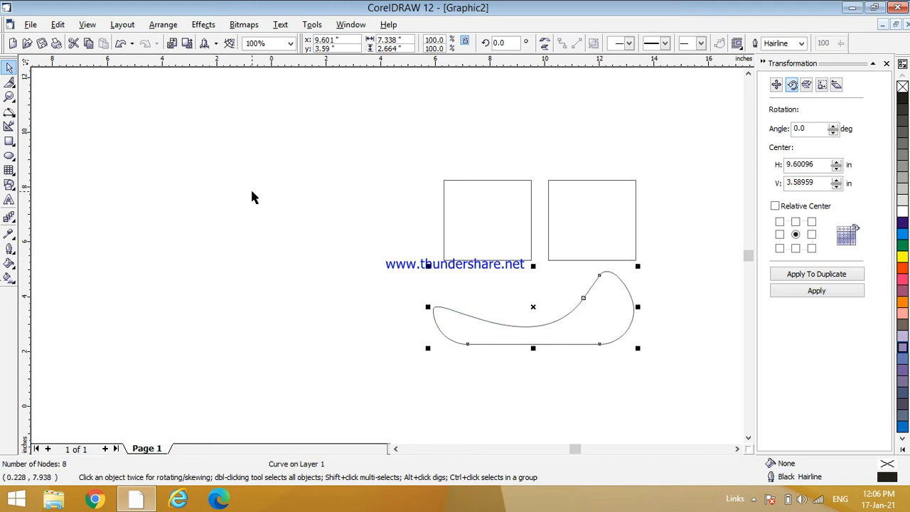
Draw an ellipse about 9.0 by 5.6 inches in the empty area left of the other shapes.
left_click(10, 84)
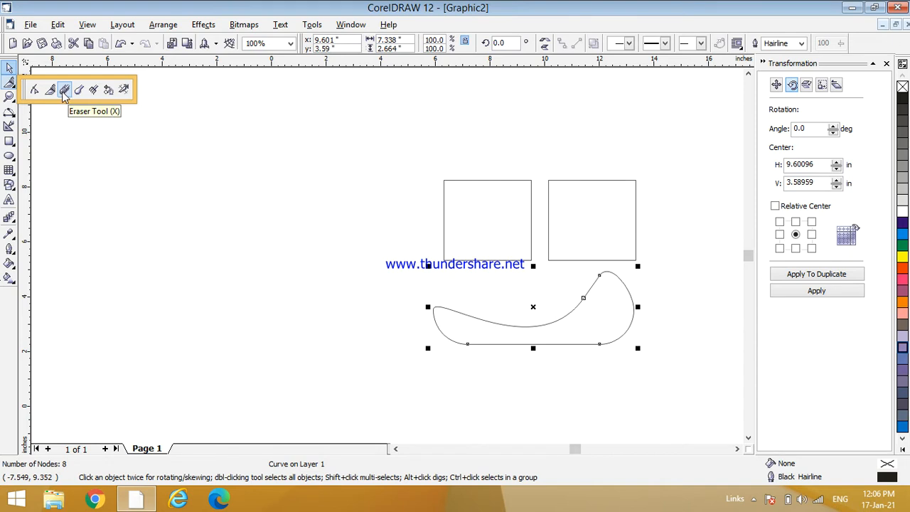
left_click(9, 156)
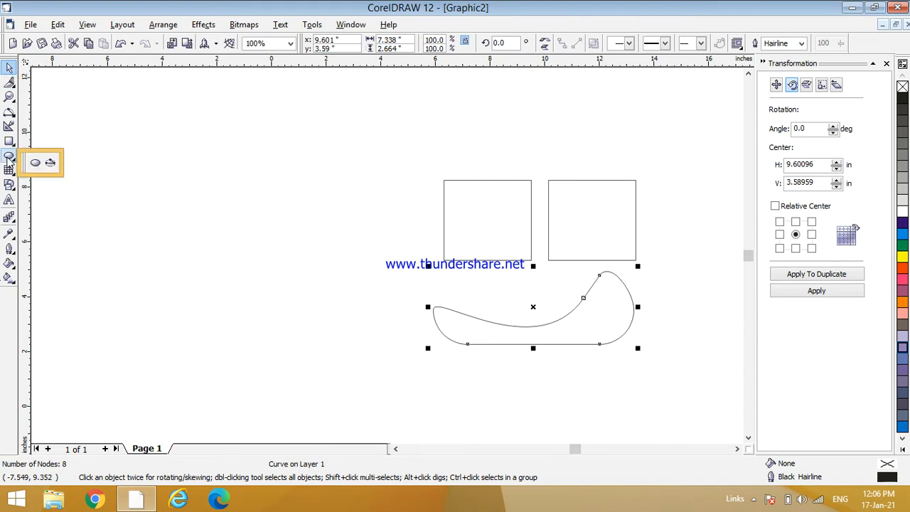
left_click(20, 158)
left_click_drag(118, 137, 367, 290)
left_click(562, 43)
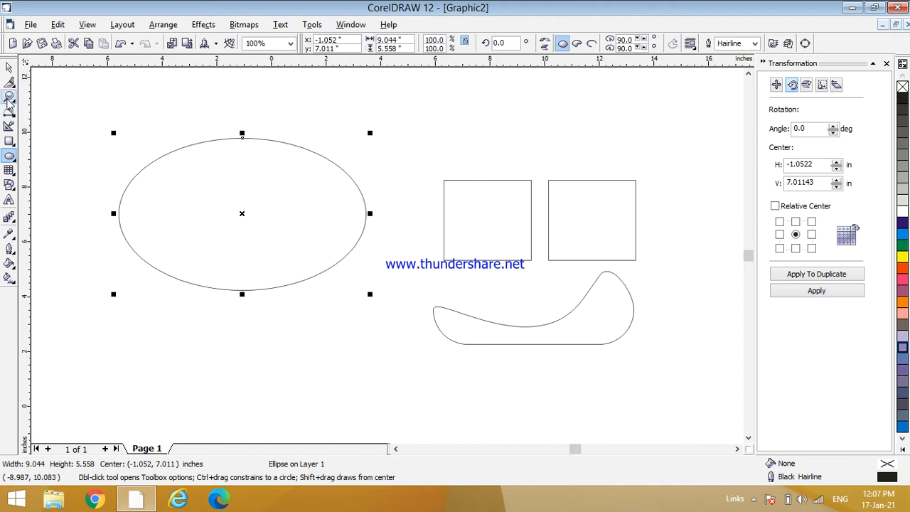
Set the Eraser tool thickness to 0.425 inches and erase a straight vertical slot from the ellipse's top to its center.
left_click(9, 82)
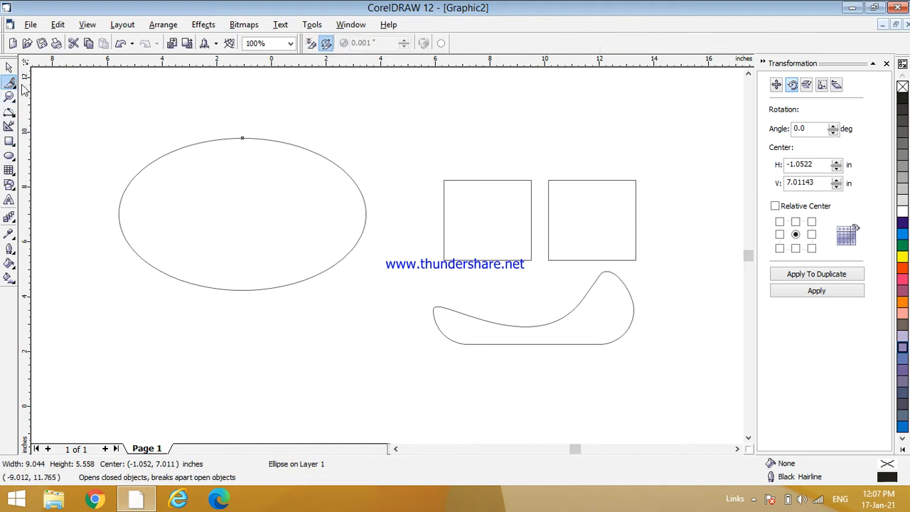
left_click(13, 85)
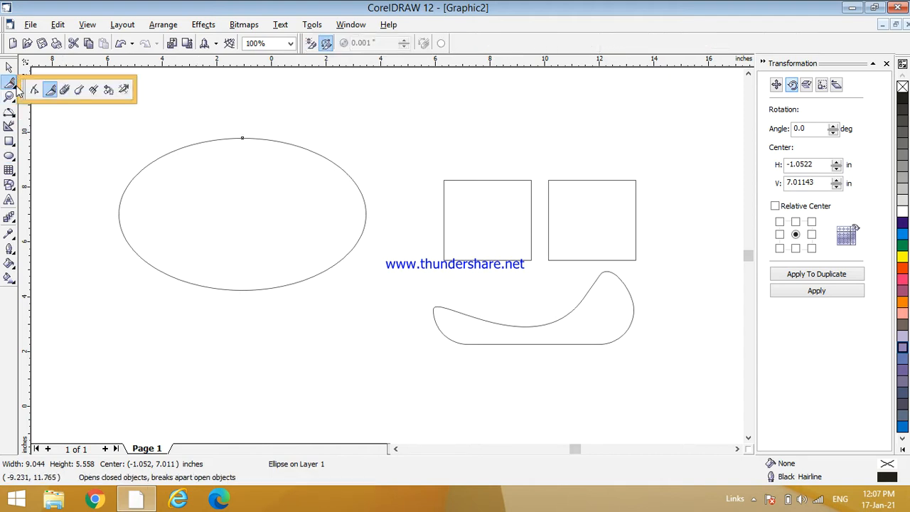
left_click(63, 91)
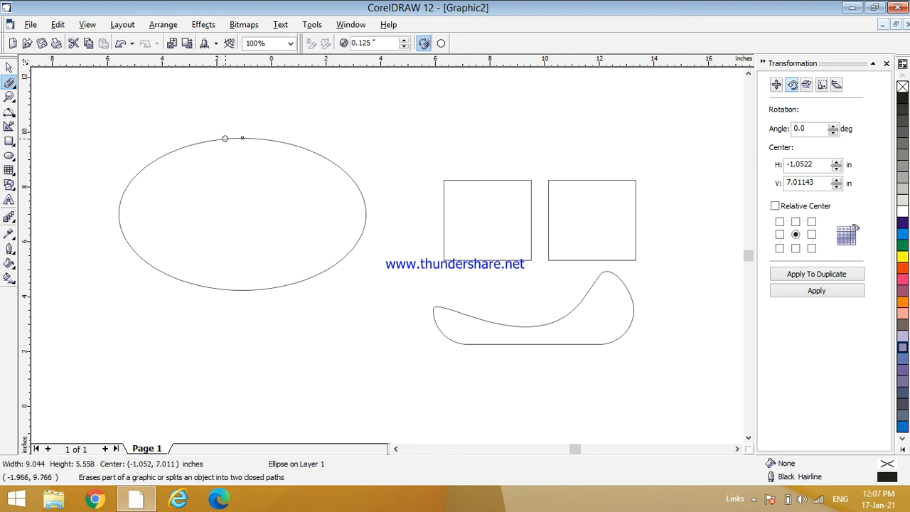
left_click(406, 40)
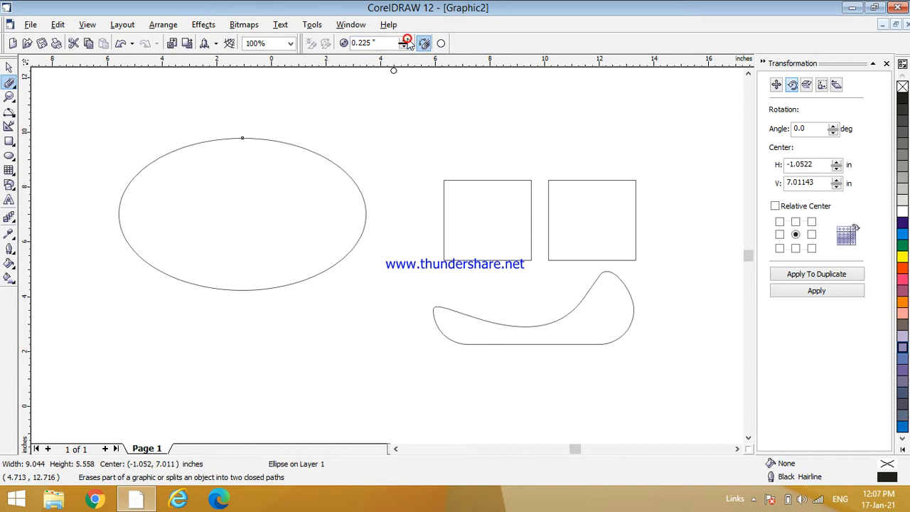
left_click(405, 40)
left_click(405, 40)
left_click(404, 41)
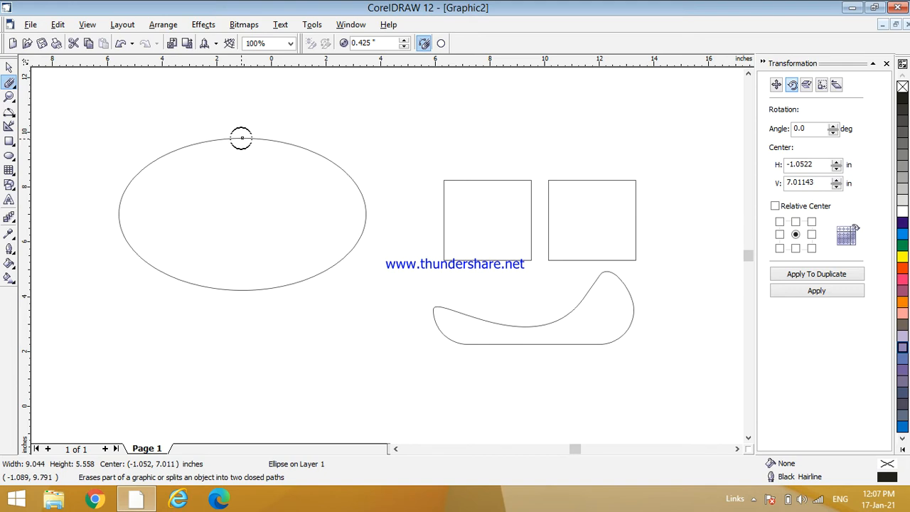
left_click(241, 138)
left_click(241, 210)
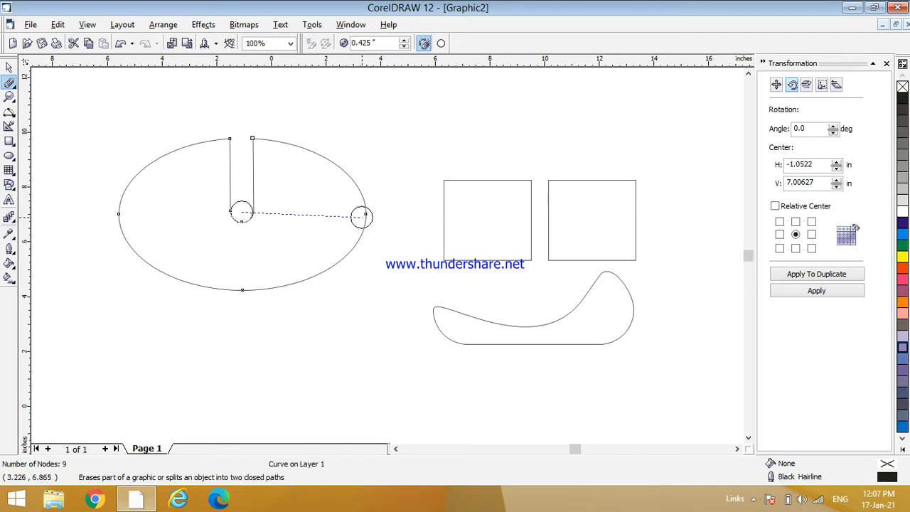
Erase a straight slot from the ellipse's center to its right edge, and an L-shaped slot from its upper-left outline to its left edge.
left_click(365, 214)
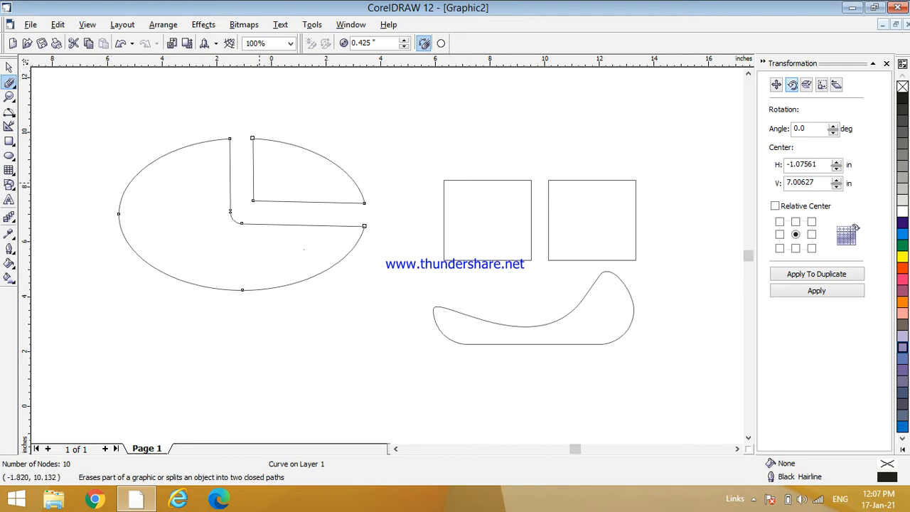
left_click(184, 147)
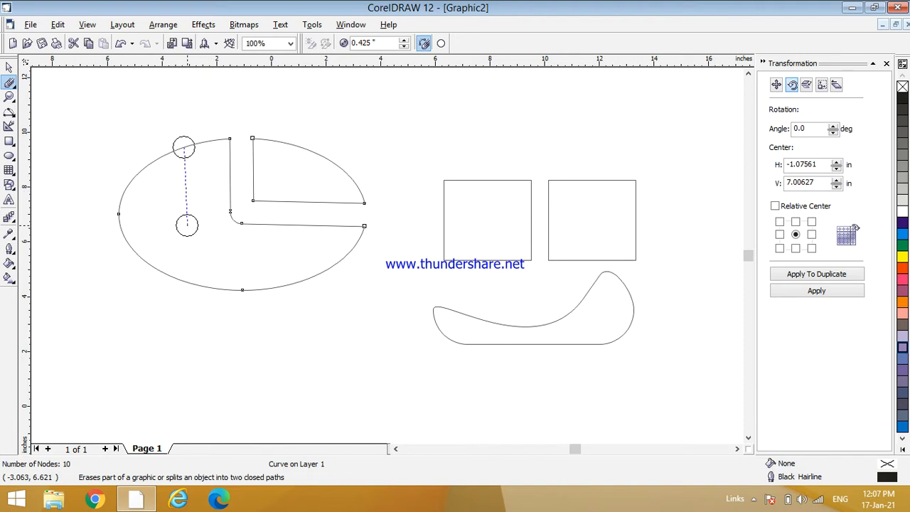
left_click(186, 225)
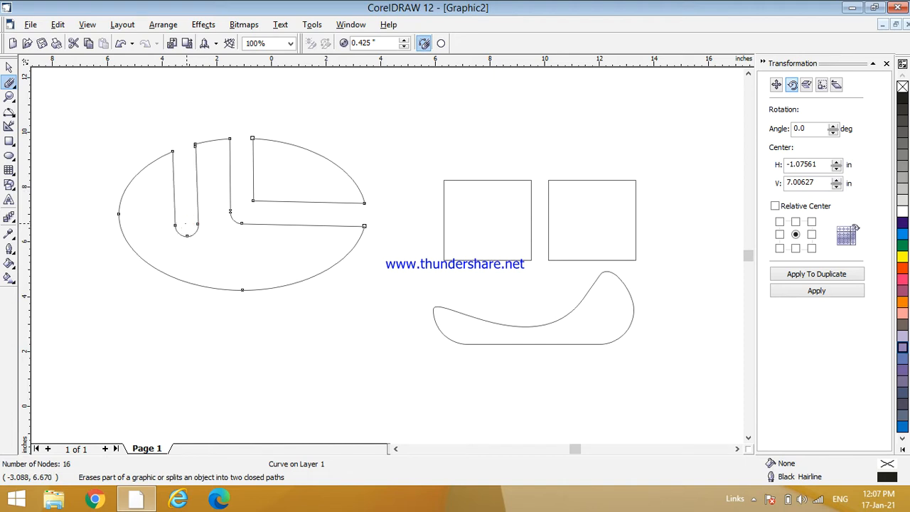
left_click(187, 224)
left_click(123, 227)
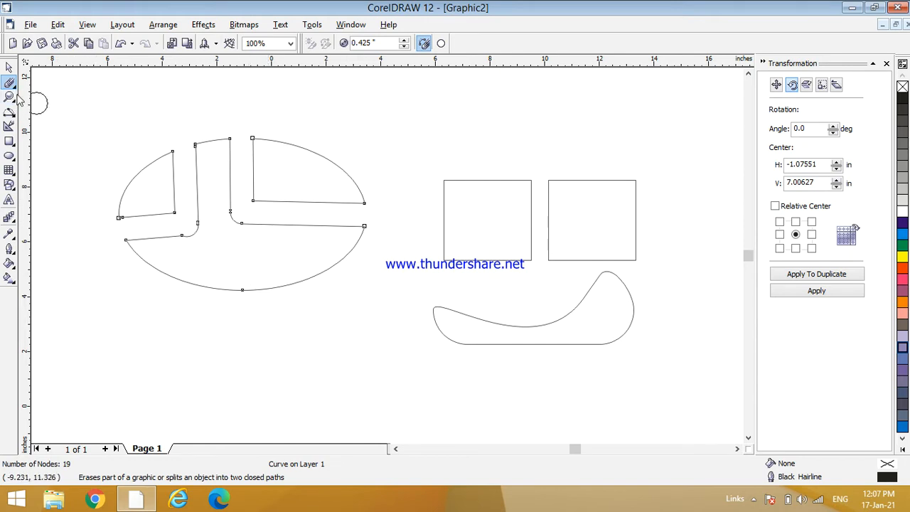
Activate the Smudge Brush and set its nib size to 0.31 inches.
left_click(14, 86)
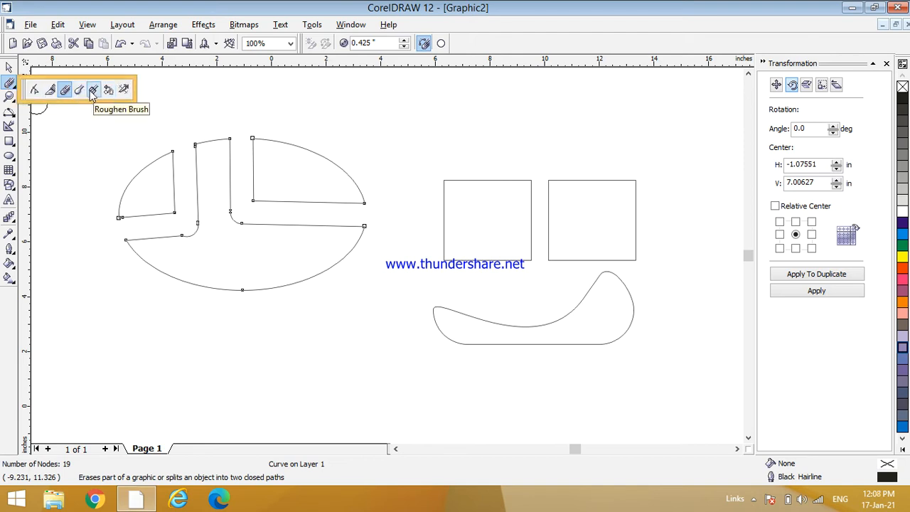
left_click(80, 89)
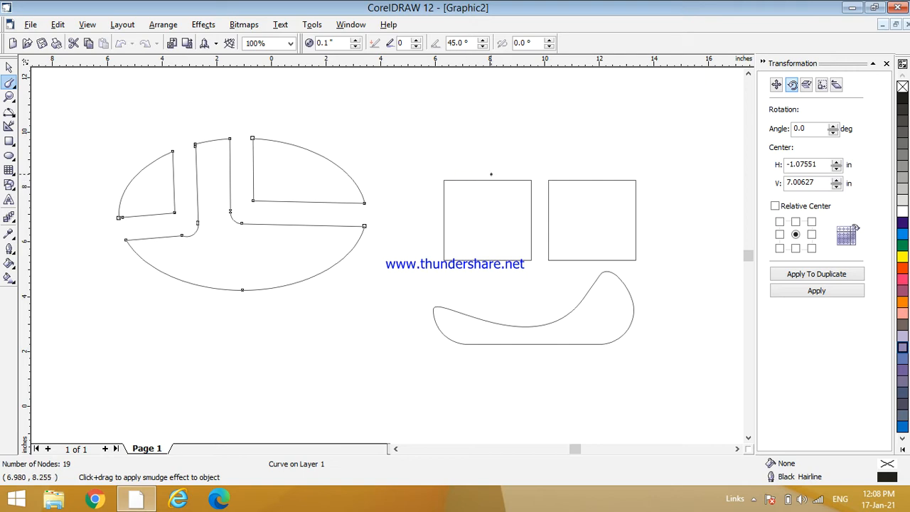
left_click_drag(500, 180, 501, 181)
key("ctrl+z")
left_click(355, 40)
left_click(355, 41)
left_click(355, 40)
left_click(356, 40)
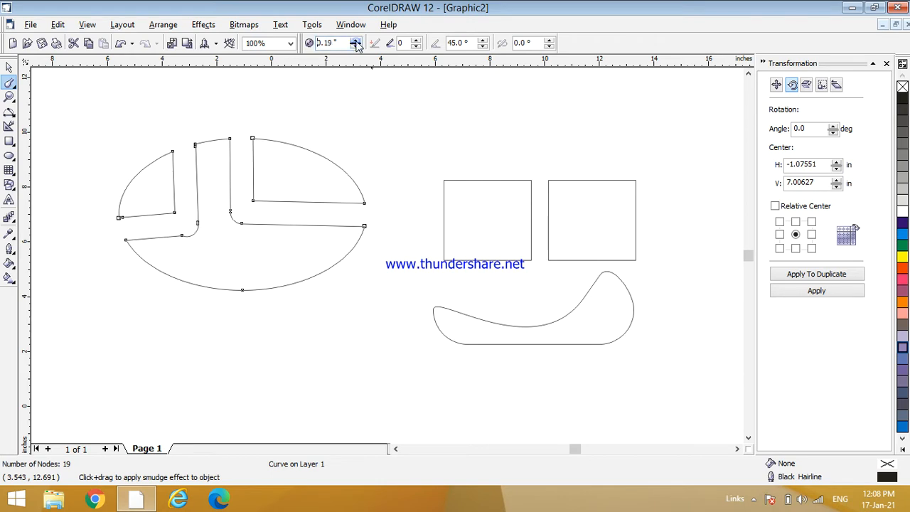
left_click(355, 41)
left_click(356, 40)
left_click(356, 41)
left_click(355, 41)
left_click(355, 40)
left_click(355, 41)
Smudge two small notches and two small bumps into the left square's top edge.
left_click(454, 180)
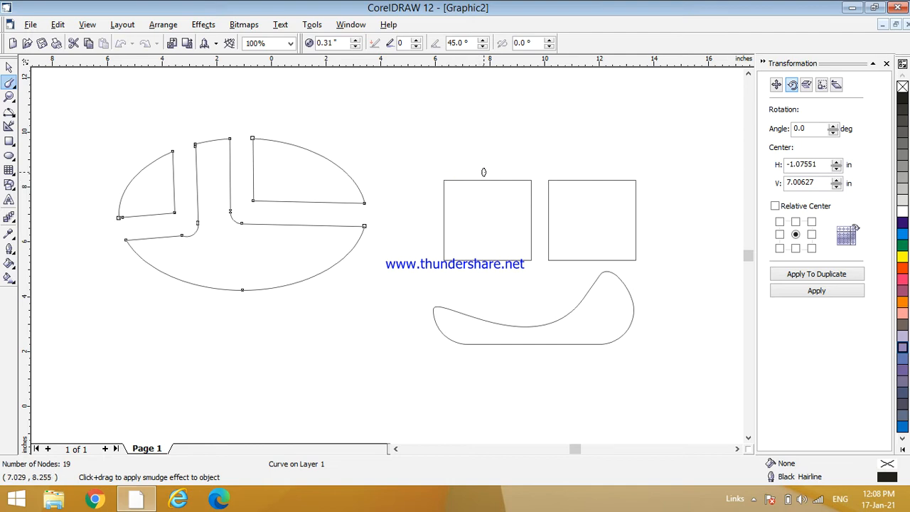
left_click(489, 180)
left_click(469, 180)
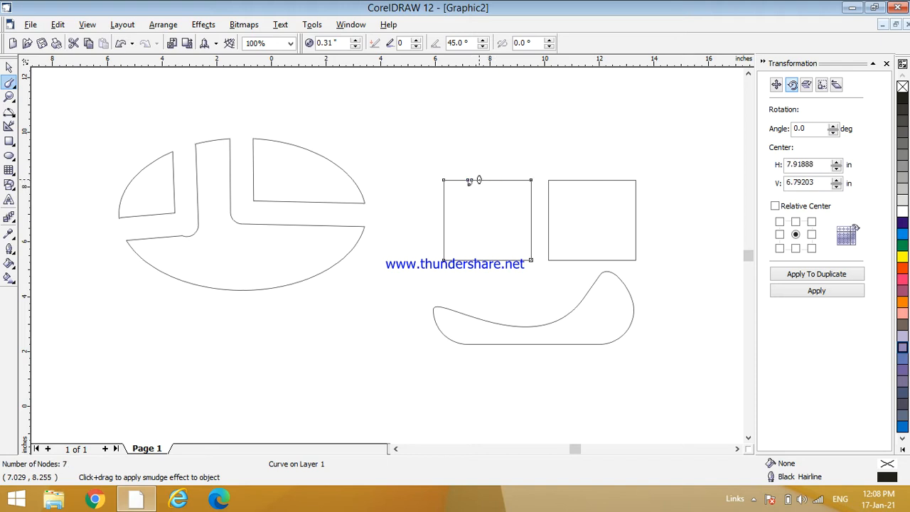
left_click(477, 180)
left_click(504, 181)
Use the Roughen Brush to make the middle of the right square's top edge jagged.
left_click(10, 84)
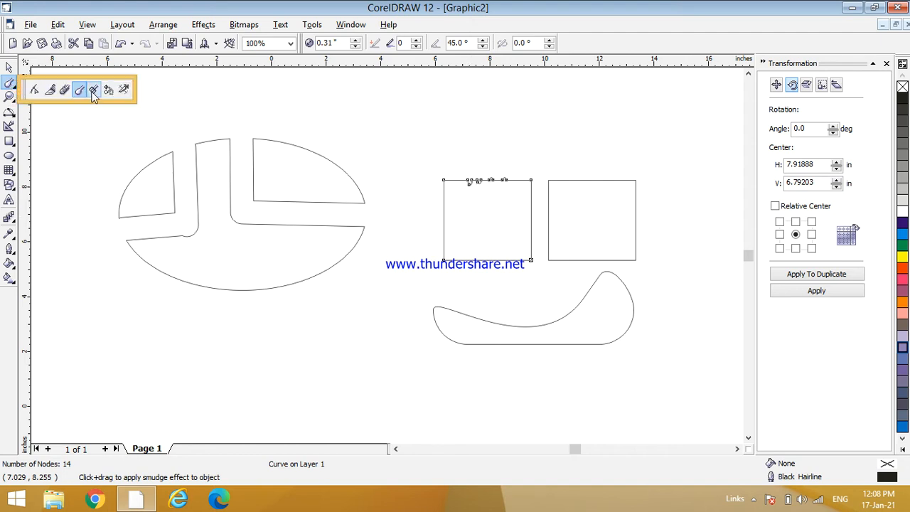
left_click(91, 91)
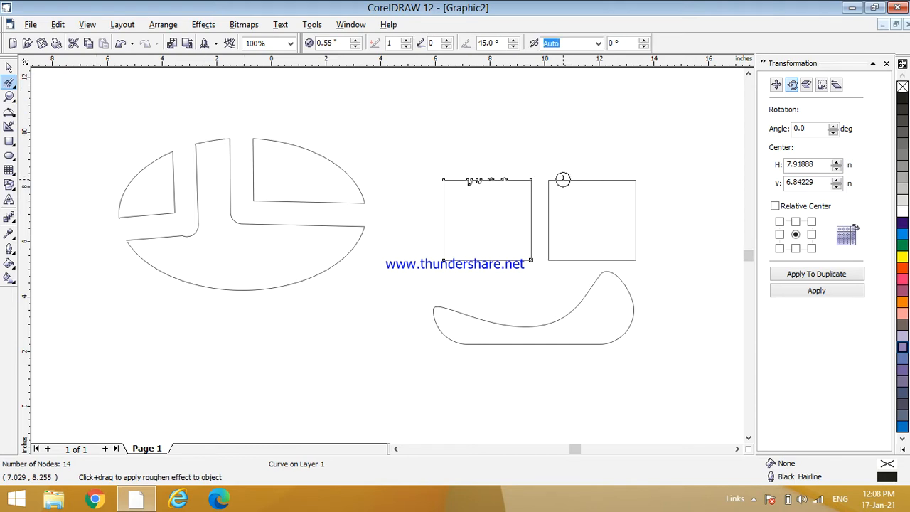
left_click(564, 179)
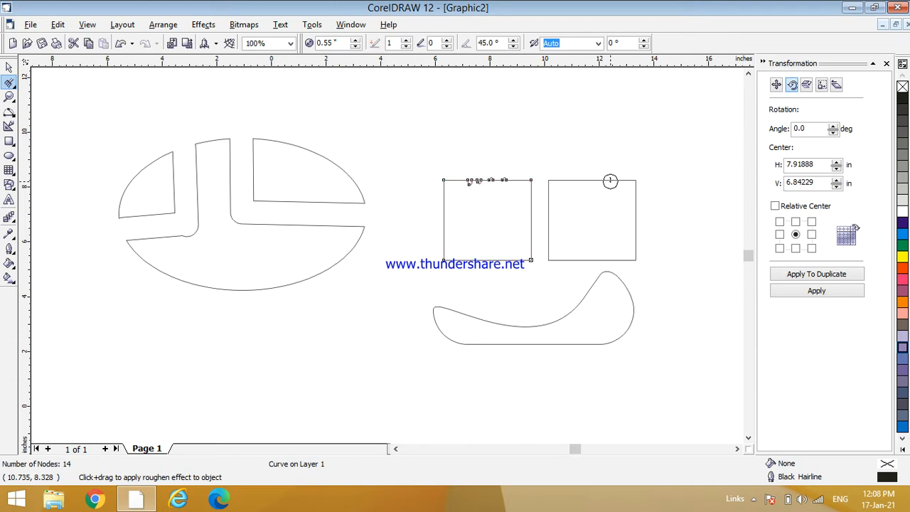
left_click(611, 179)
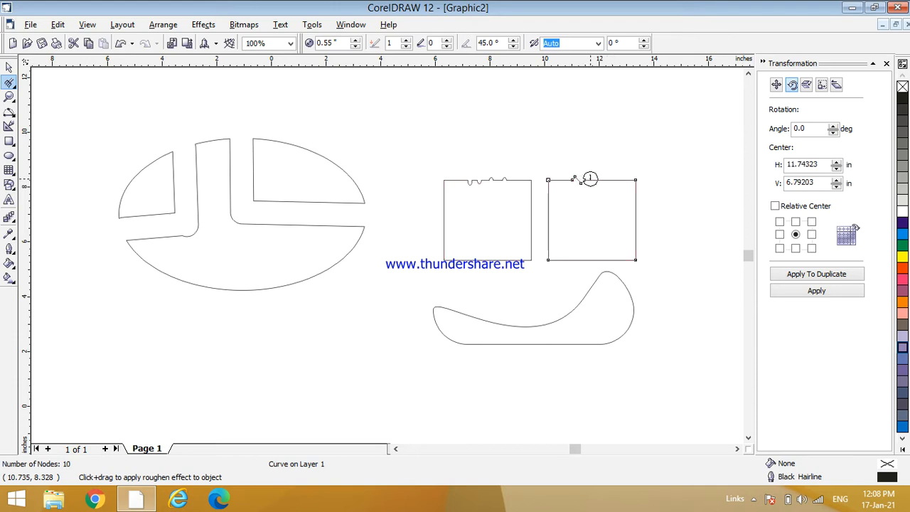
left_click_drag(578, 178, 616, 175)
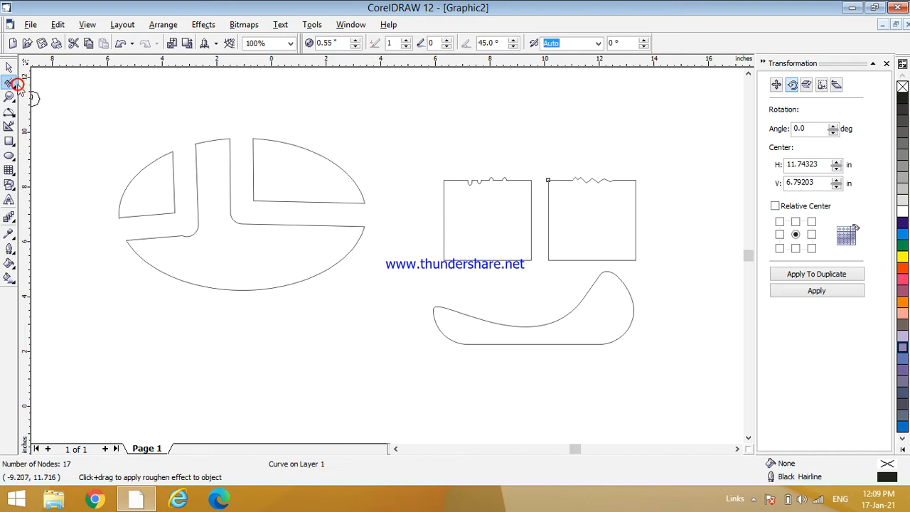
Delete the ellipse's upper-right and upper-left pieces and the smudged left square with the Virtual Segment Delete tool.
left_click(14, 87)
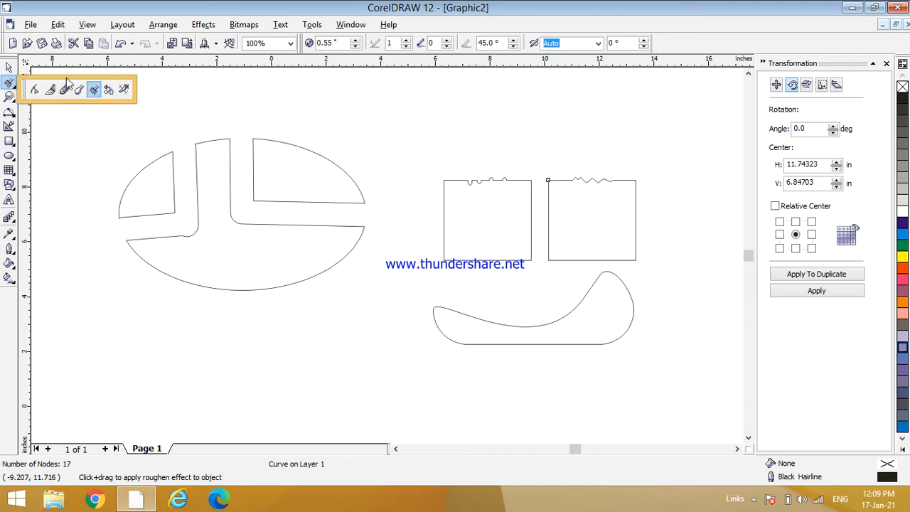
left_click(121, 87)
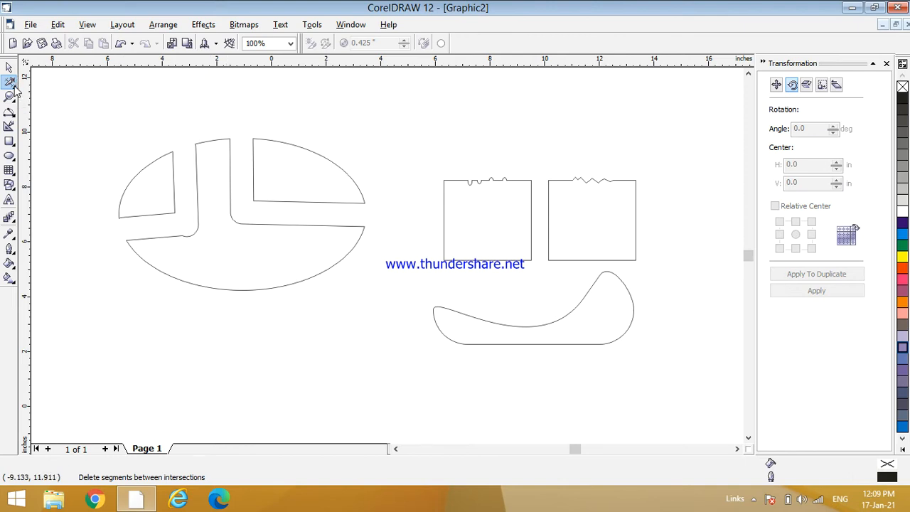
left_click(15, 86)
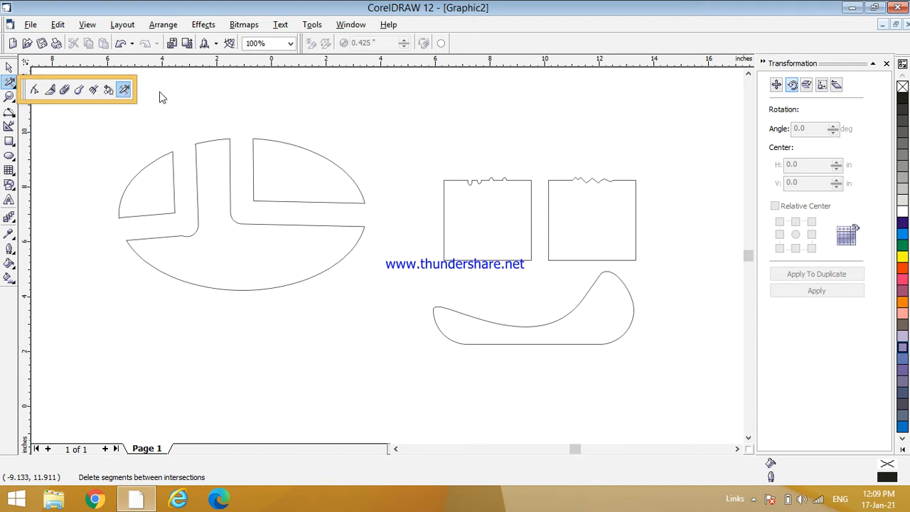
left_click(123, 89)
left_click_drag(258, 121, 301, 161)
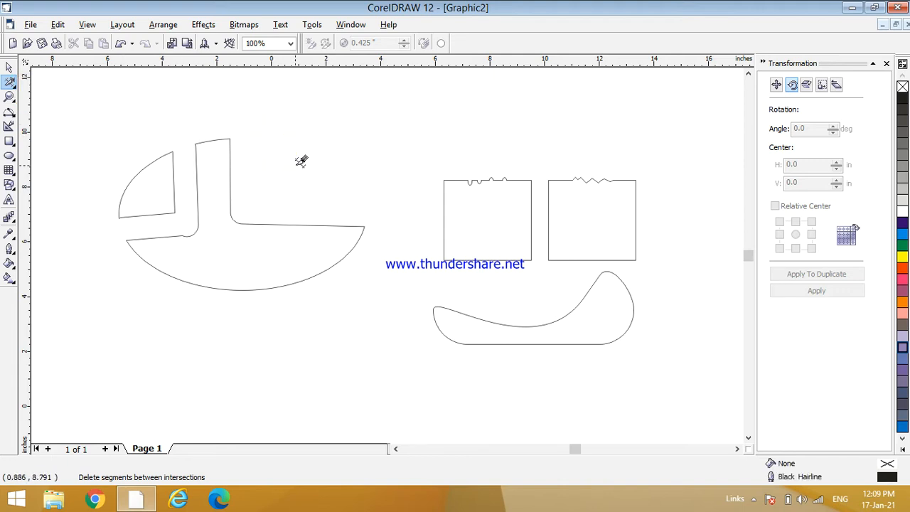
left_click_drag(141, 143, 176, 179)
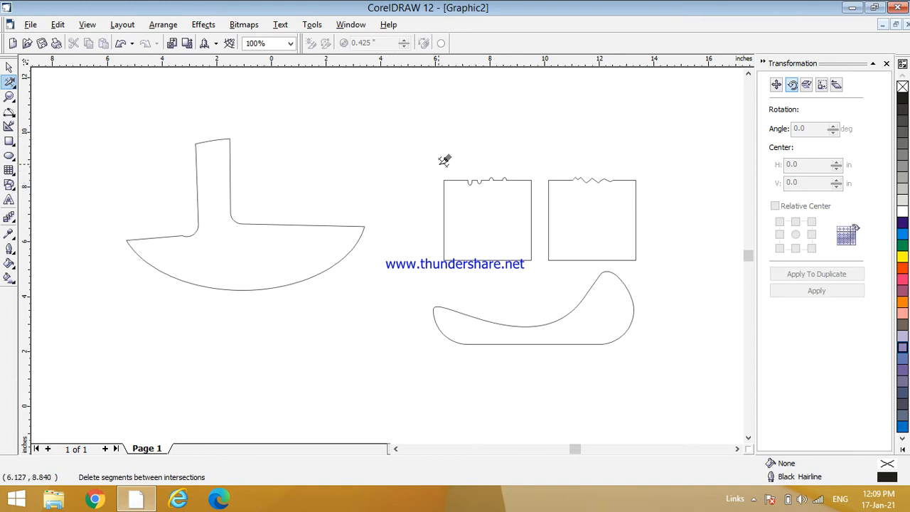
left_click(502, 223)
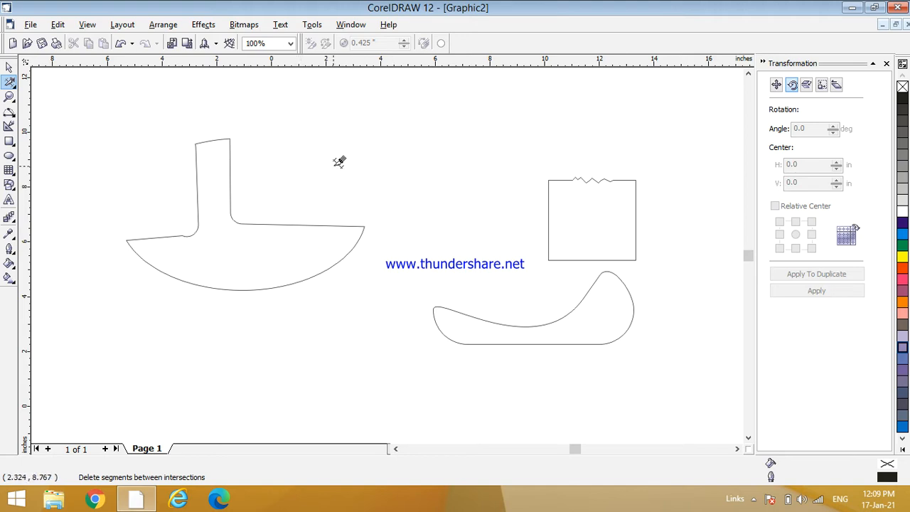
Draw two nearly horizontal Freehand lines about 2.5 and 3.0 inches wide left of the cut ellipse's stem, and move the second one lower.
left_click(10, 97)
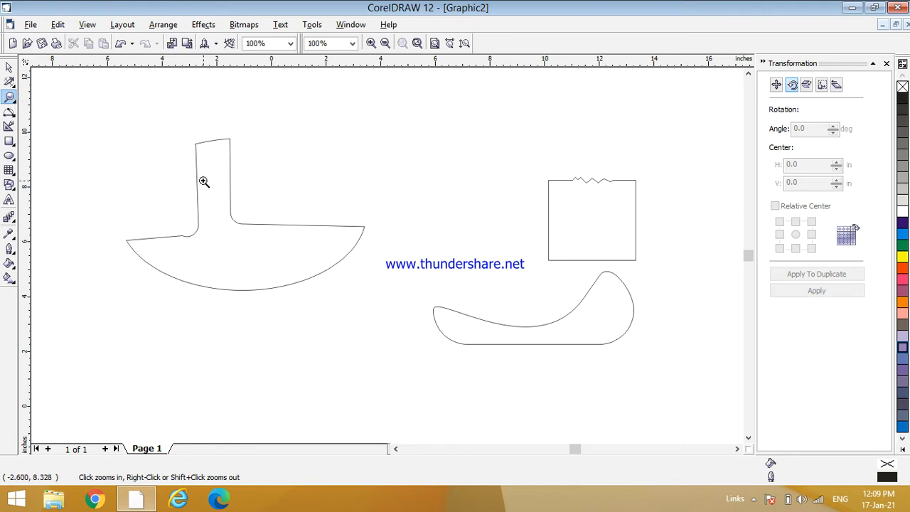
left_click(10, 112)
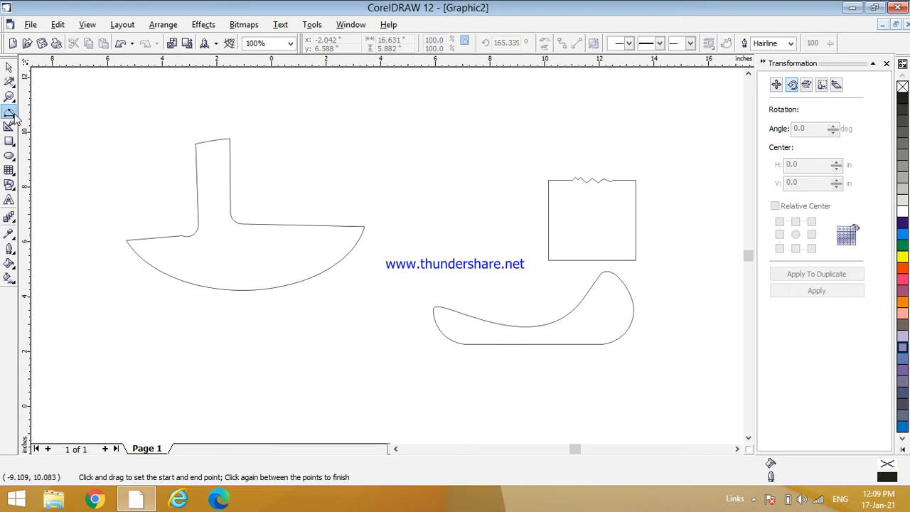
left_click(12, 115)
left_click(12, 116)
left_click(12, 116)
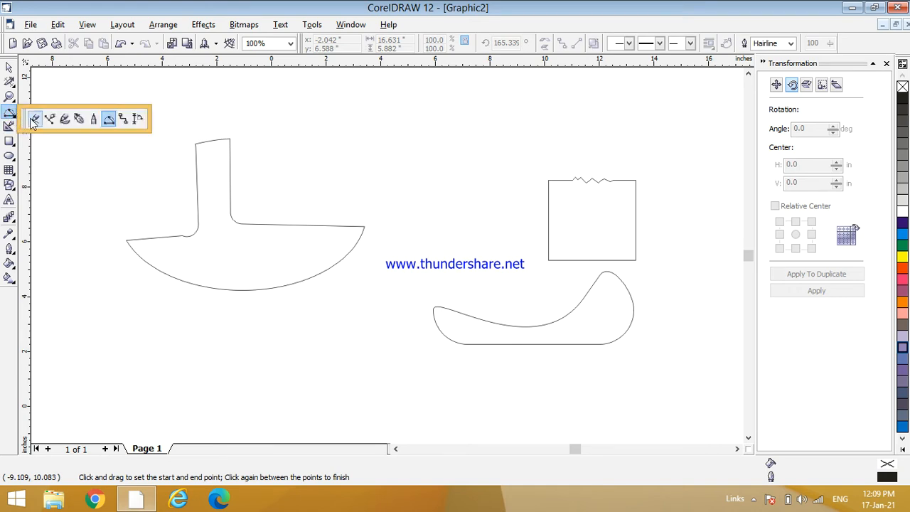
left_click(33, 119)
left_click(81, 122)
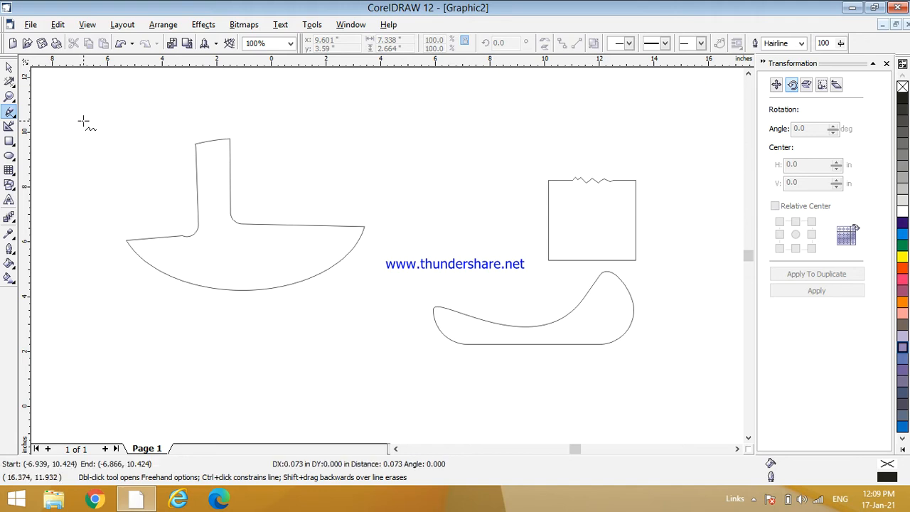
left_click(150, 123)
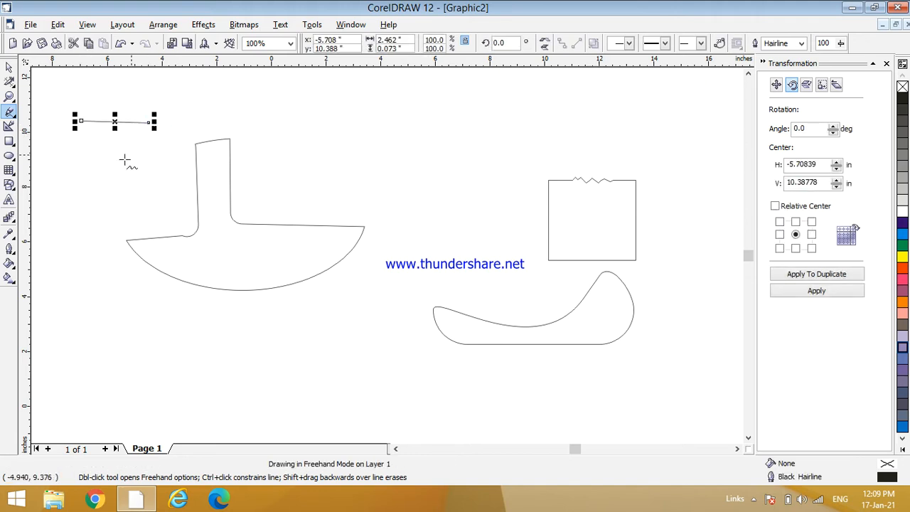
left_click(57, 161)
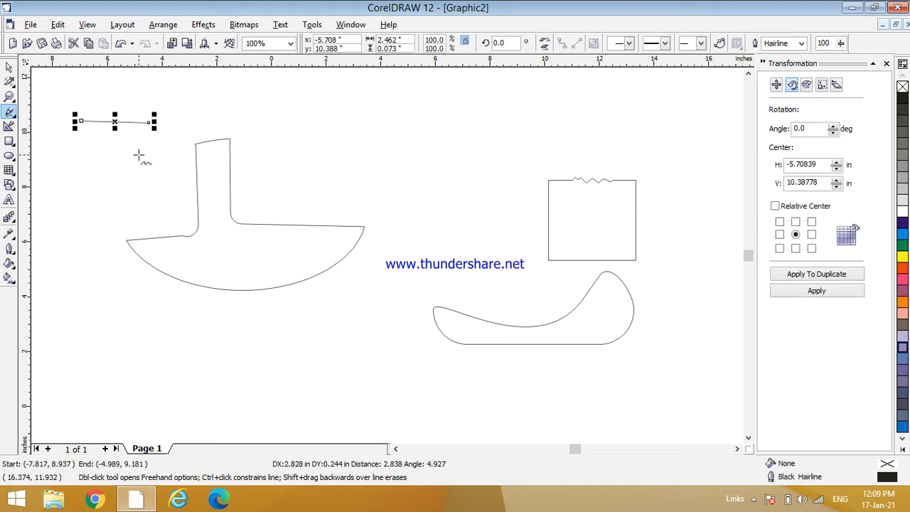
left_click(139, 156)
left_click_drag(98, 159, 97, 197)
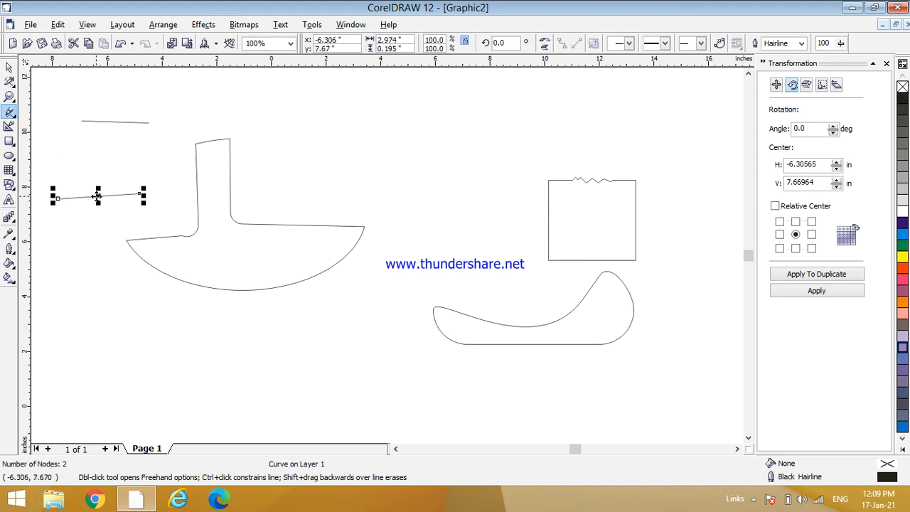
Draw a closed four-sided Bezier shape with a wide top and narrower base above the right side of the cut ellipse.
left_click(13, 118)
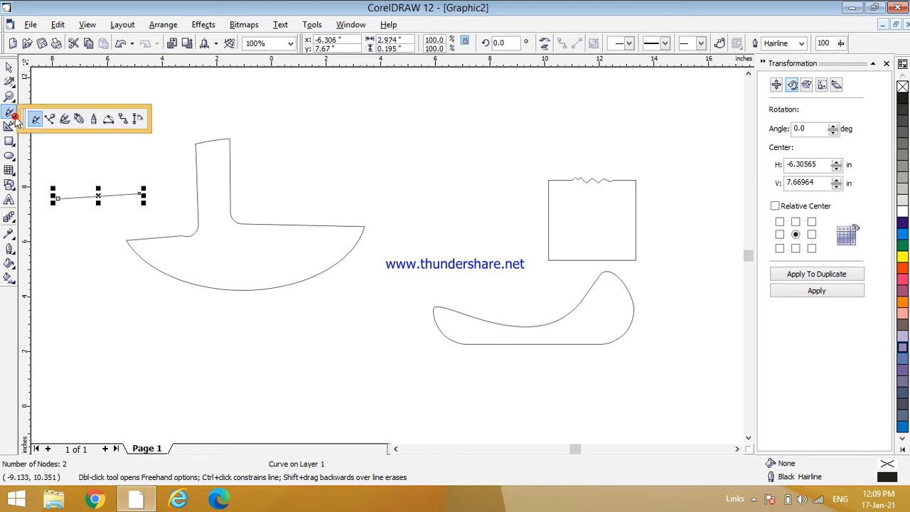
left_click(49, 118)
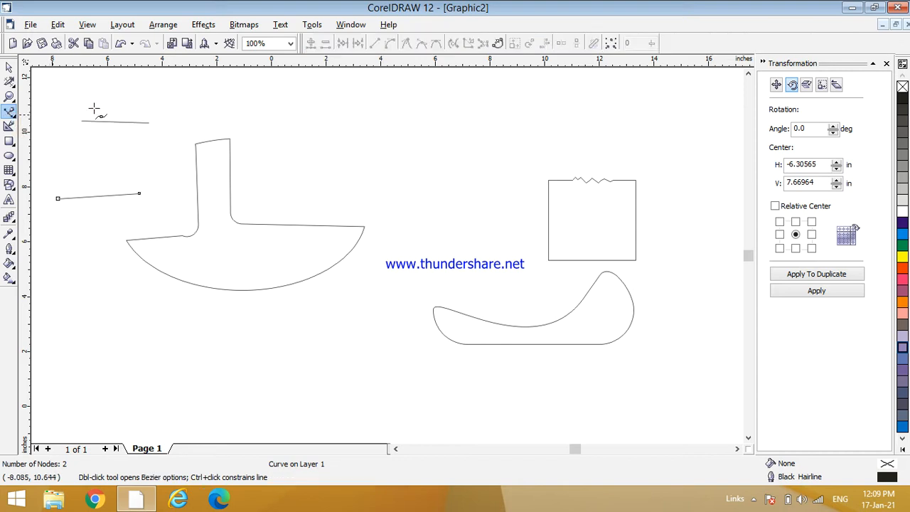
left_click(292, 123)
left_click(380, 124)
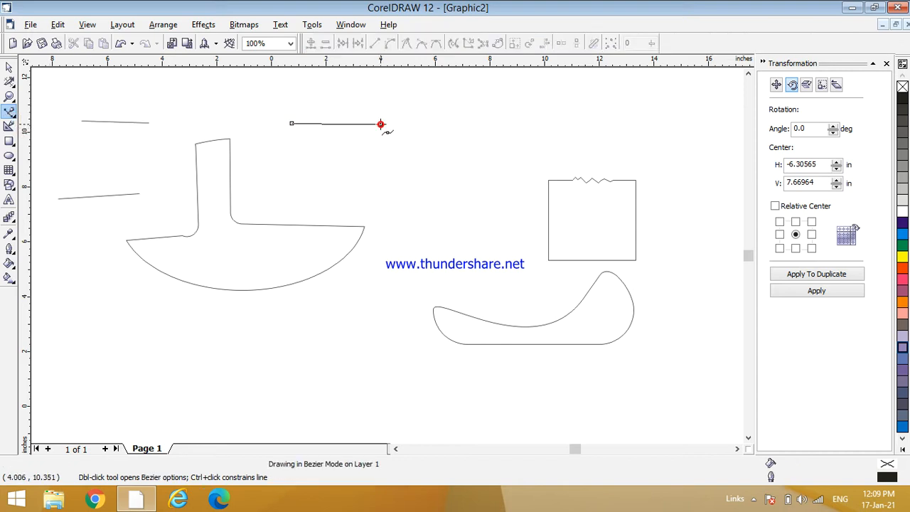
left_click(346, 164)
left_click(302, 169)
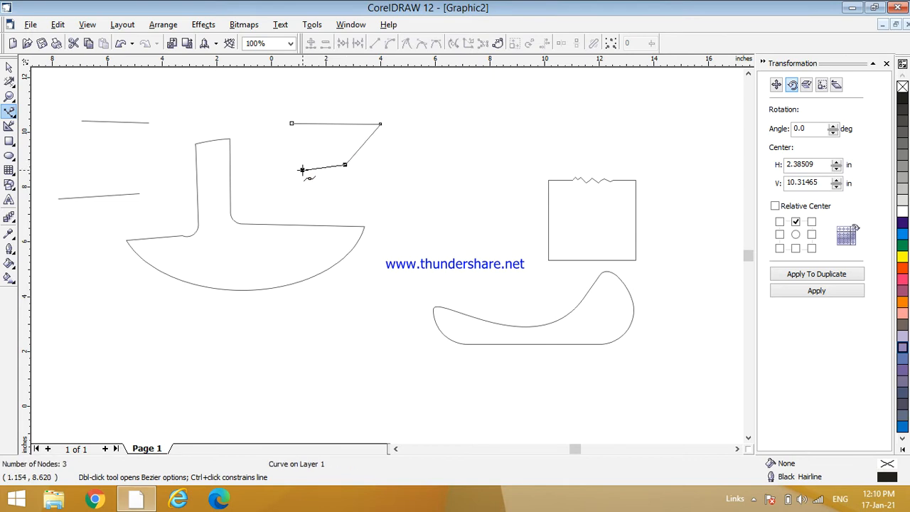
left_click(291, 123)
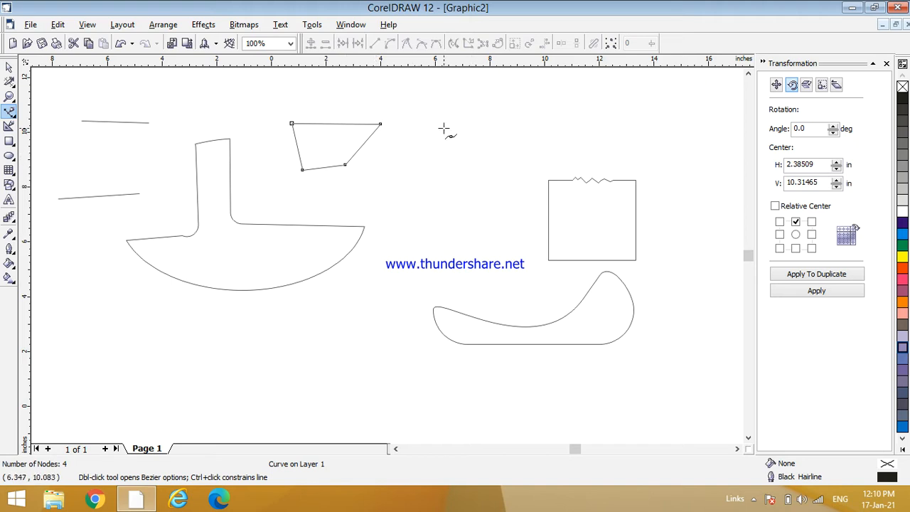
Draw a second closed four-sided Bezier shape, slightly wider at its base, to the right of the first one.
left_click(416, 128)
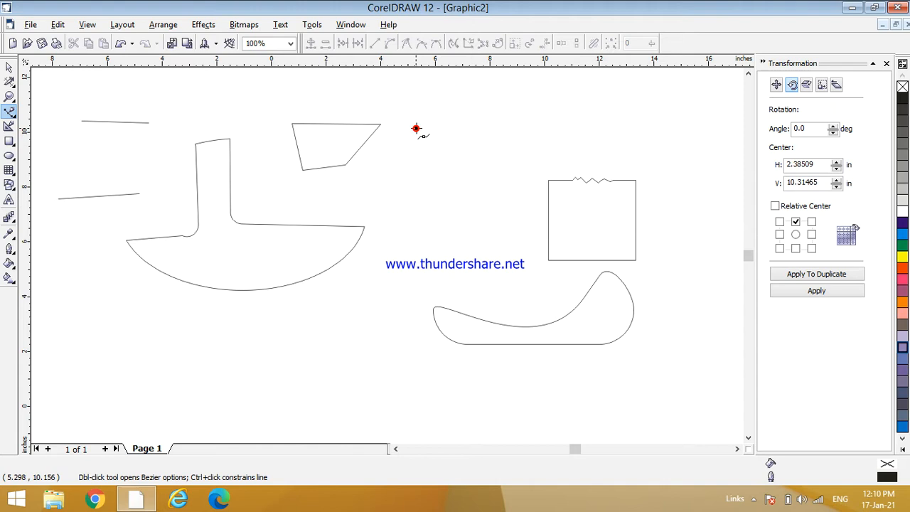
left_click(480, 129)
left_click(484, 183)
left_click(411, 180)
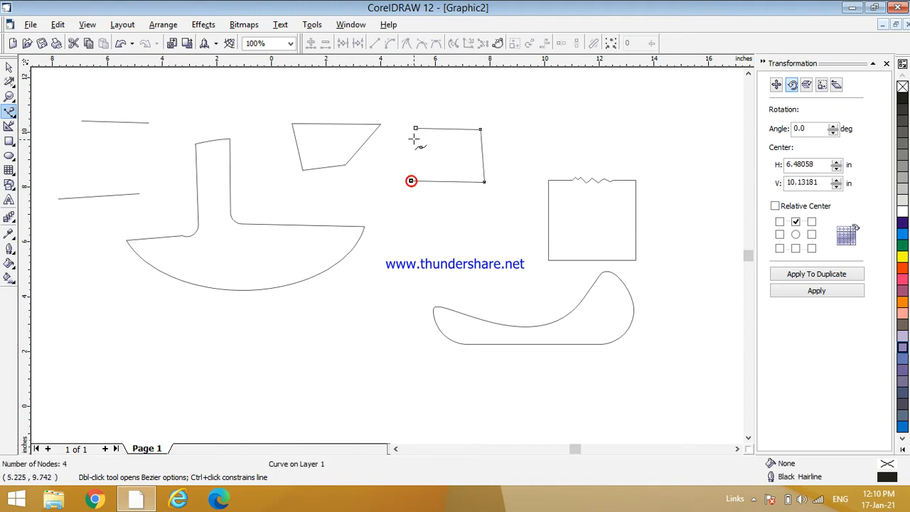
left_click(416, 128)
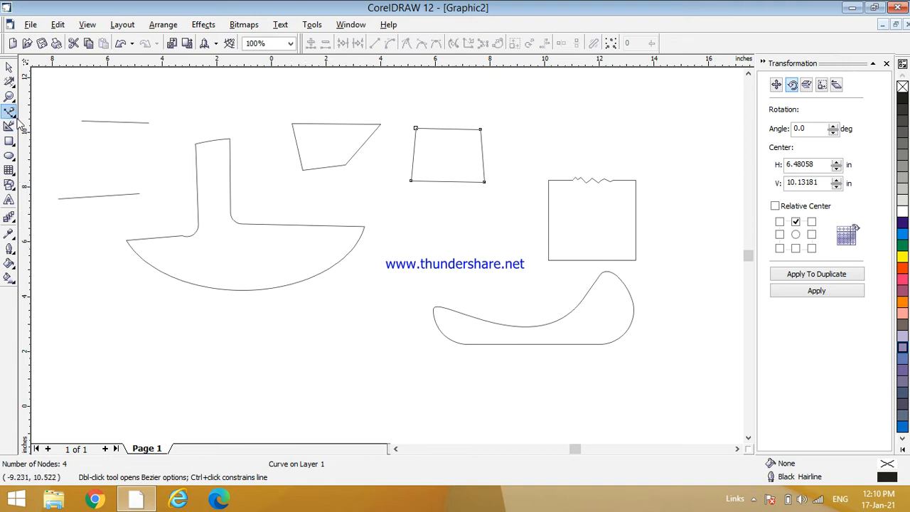
Draw a closed triangle about 2.3 by 1.95 inches with the Pen tool above the roughened square.
left_click(15, 120)
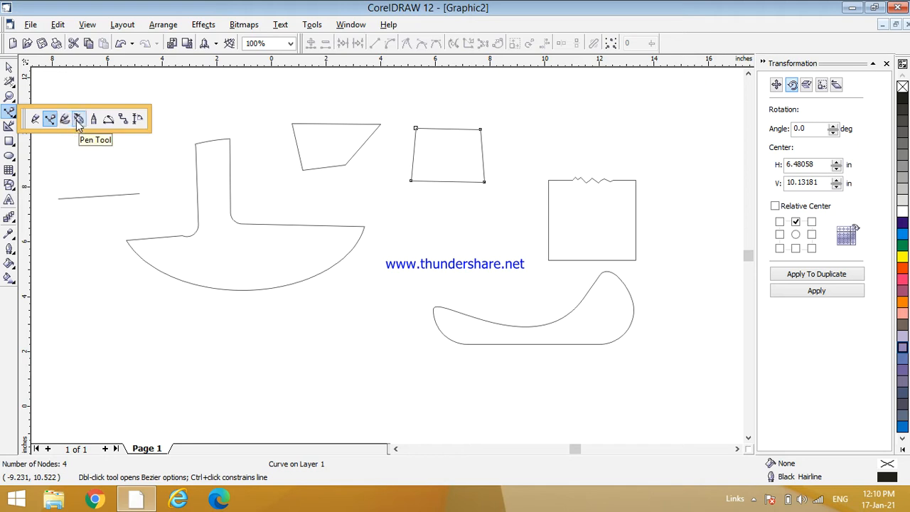
left_click(77, 121)
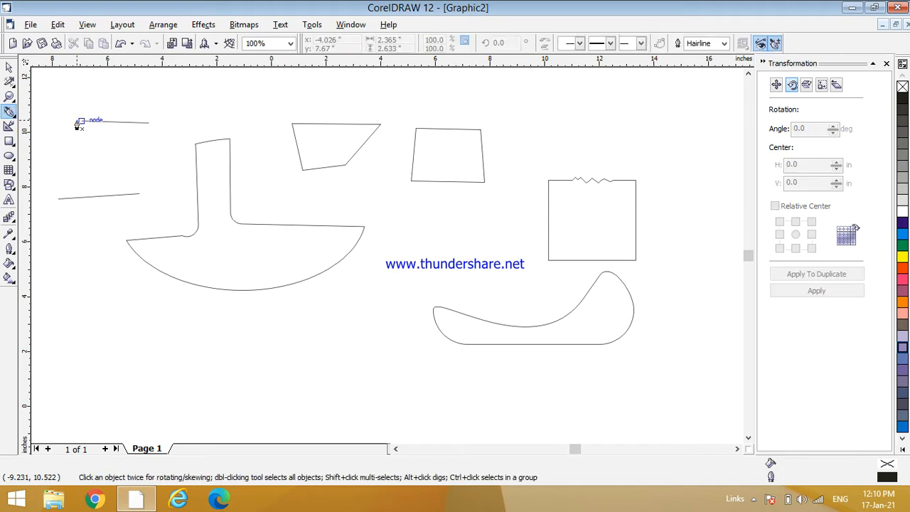
left_click(555, 103)
left_click(529, 156)
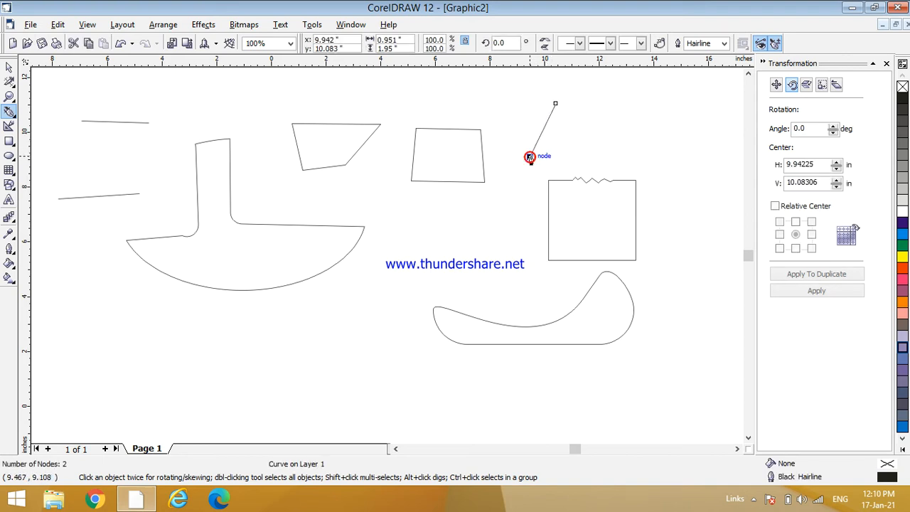
left_click(591, 155)
left_click(556, 106)
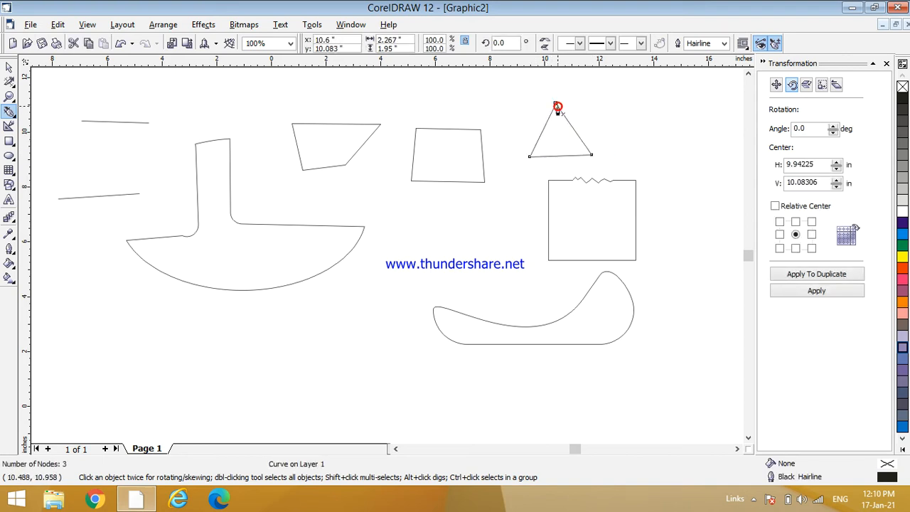
Draw a closed four-sided Pen shape about 2.7 by 2.0 inches between the cut ellipse and the roughened square.
left_click(432, 236)
left_click(502, 234)
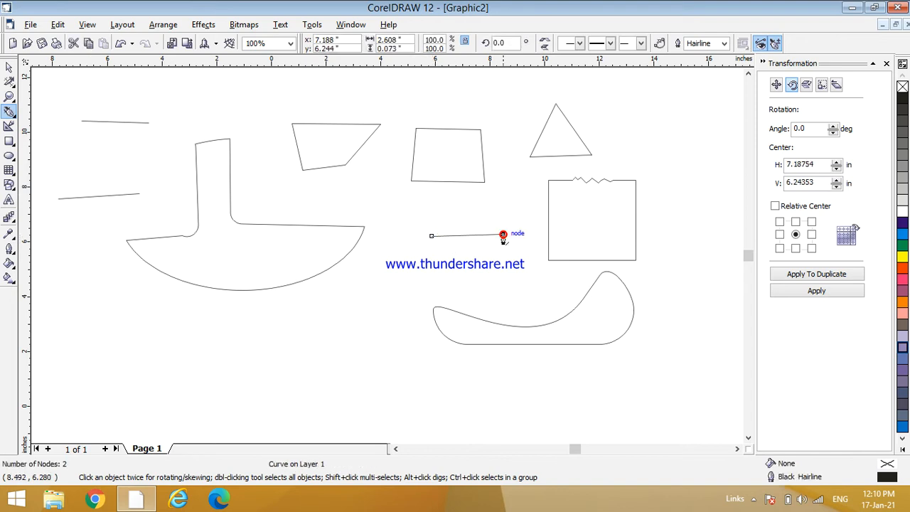
left_click(505, 287)
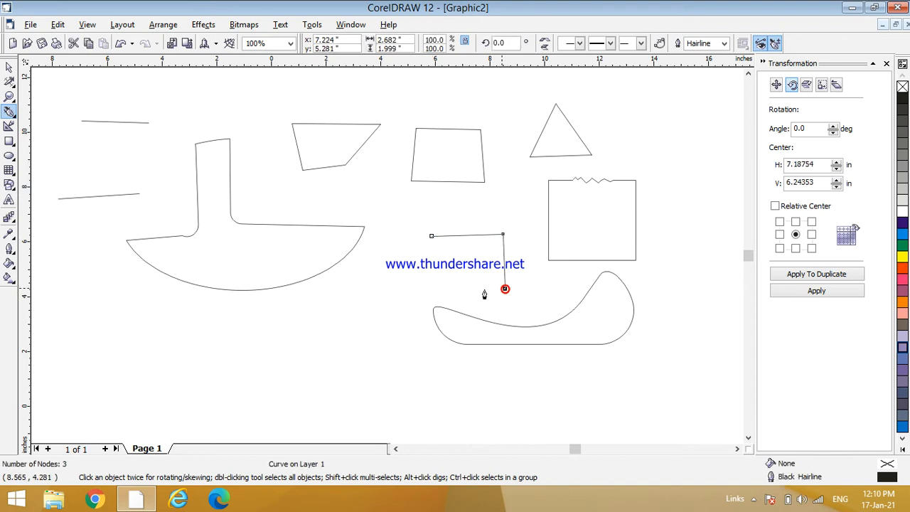
left_click(431, 290)
left_click(432, 235)
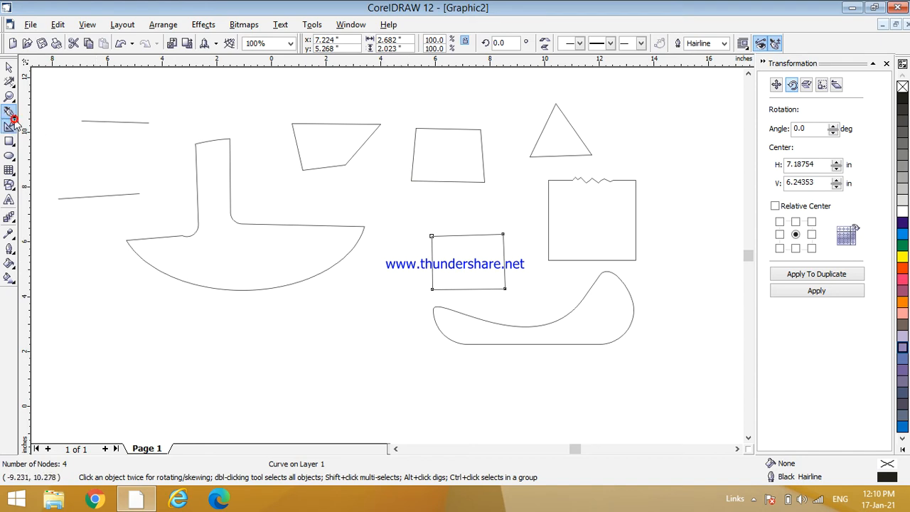
Draw a closed, jagged Polyline shape about 11.9 by 7.2 inches beneath the cut ellipse, with one freehand curved section among its spikes.
left_click(9, 126)
left_click(12, 118)
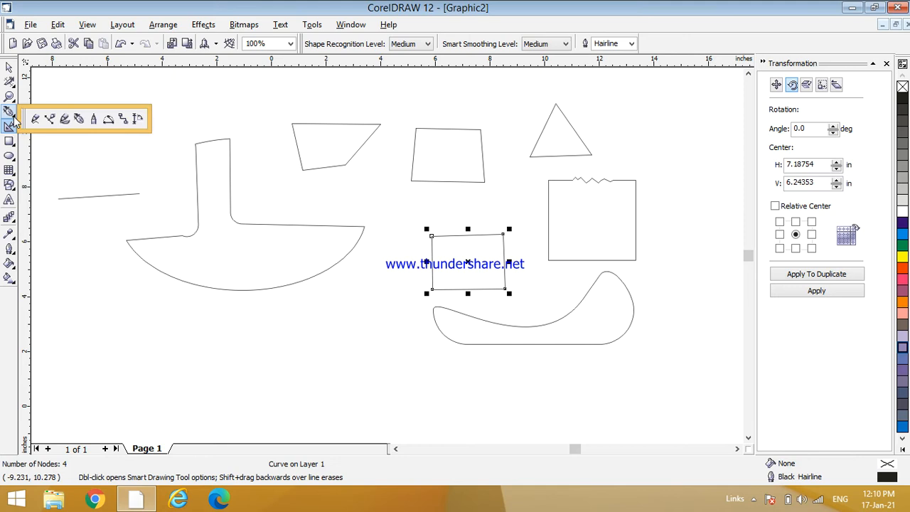
left_click(93, 119)
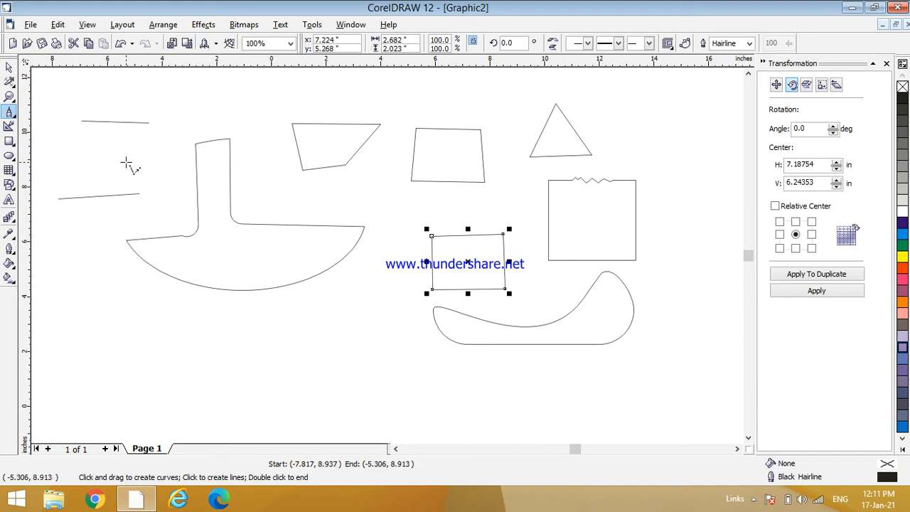
left_click(89, 284)
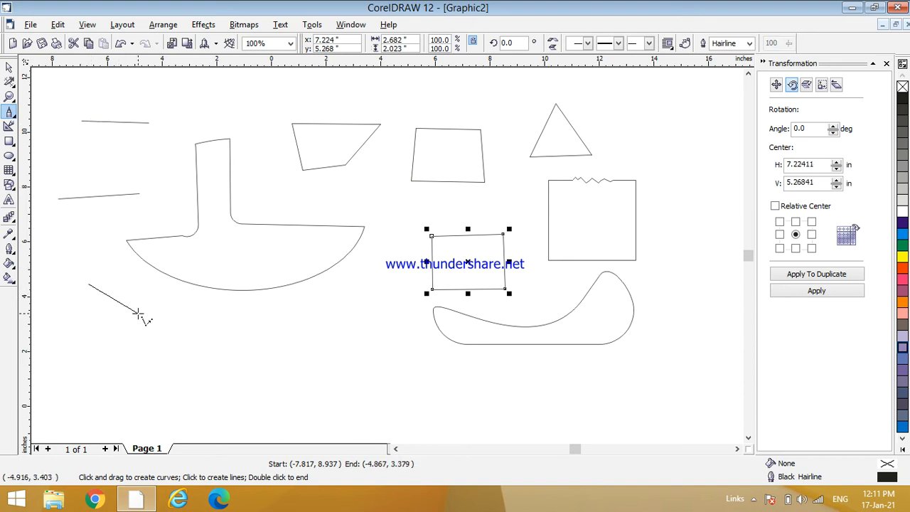
left_click(166, 312)
left_click(138, 348)
left_click(204, 340)
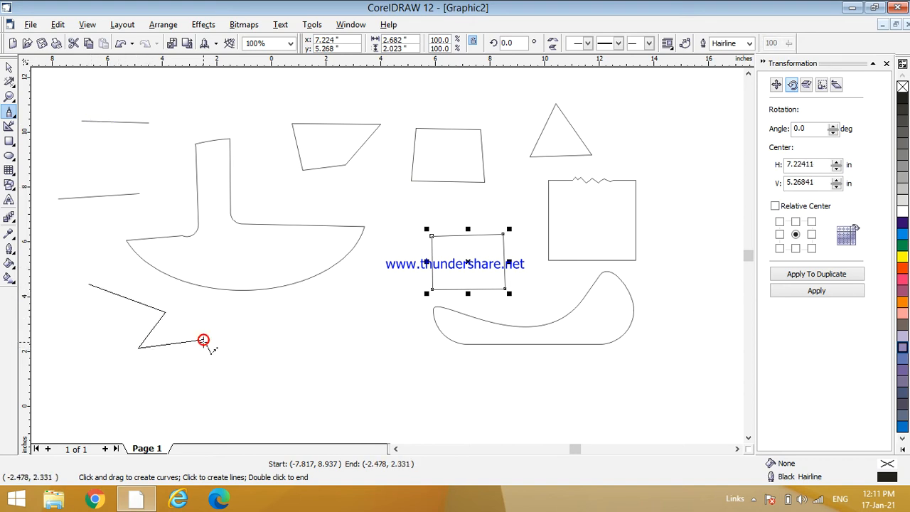
left_click(179, 378)
left_click(284, 338)
left_click_drag(267, 377, 319, 338)
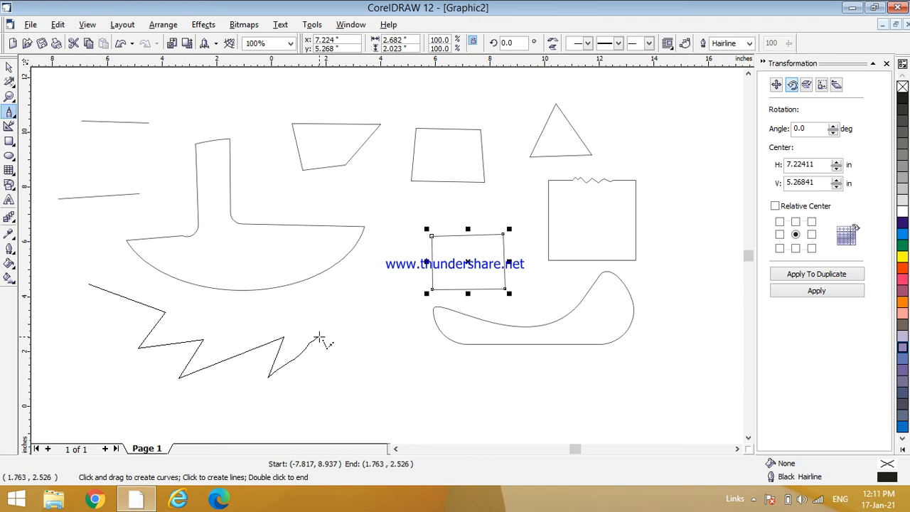
left_click(322, 387)
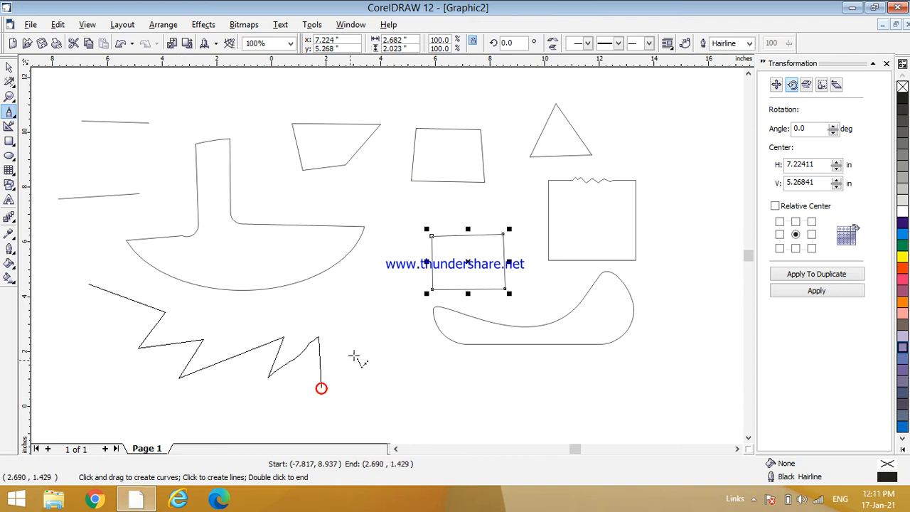
left_click(381, 282)
left_click(389, 352)
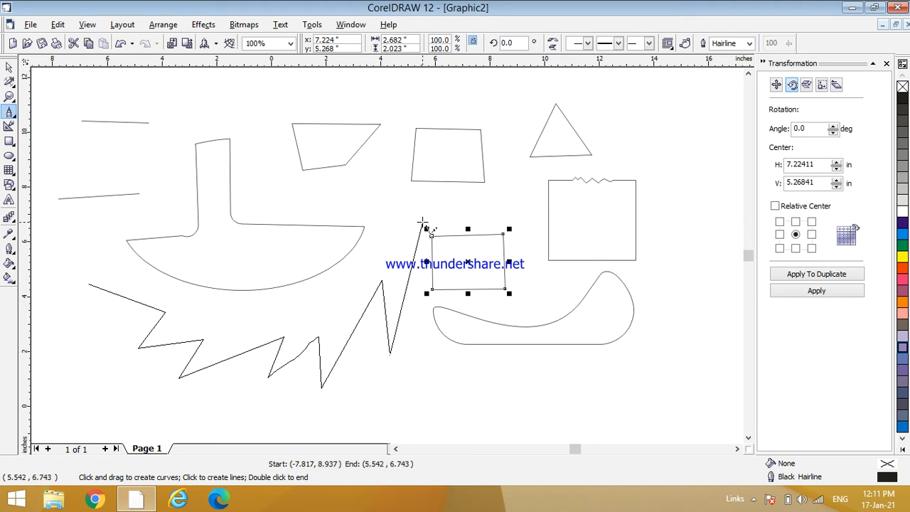
left_click(412, 226)
left_click(386, 191)
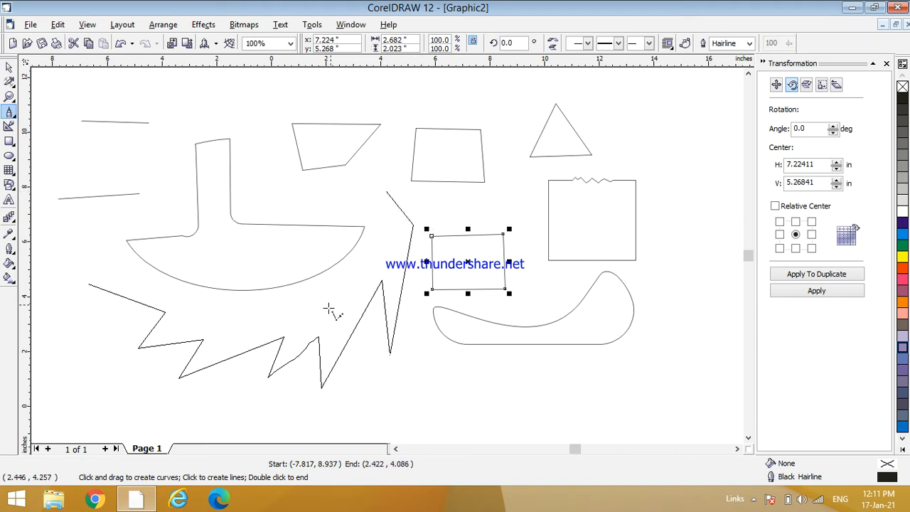
left_click(325, 311)
left_click(376, 269)
left_click(341, 325)
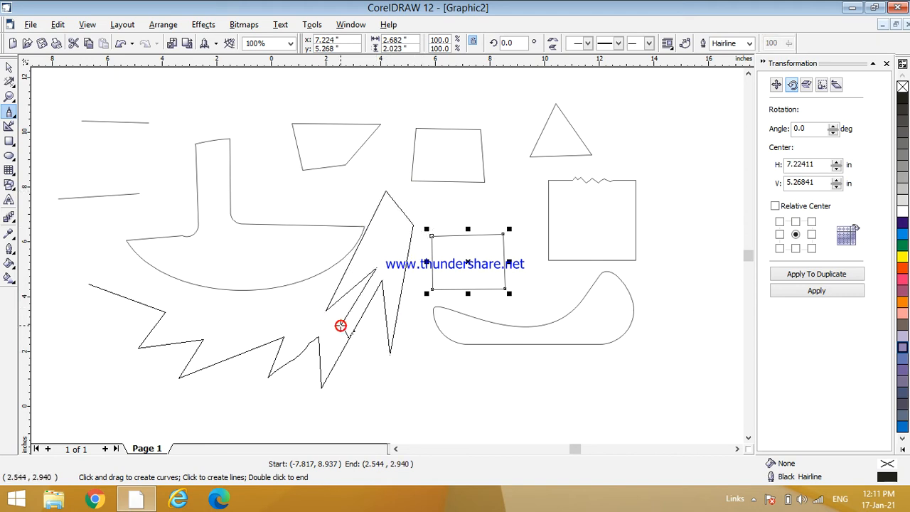
left_click(276, 311)
left_click(320, 285)
left_click(229, 304)
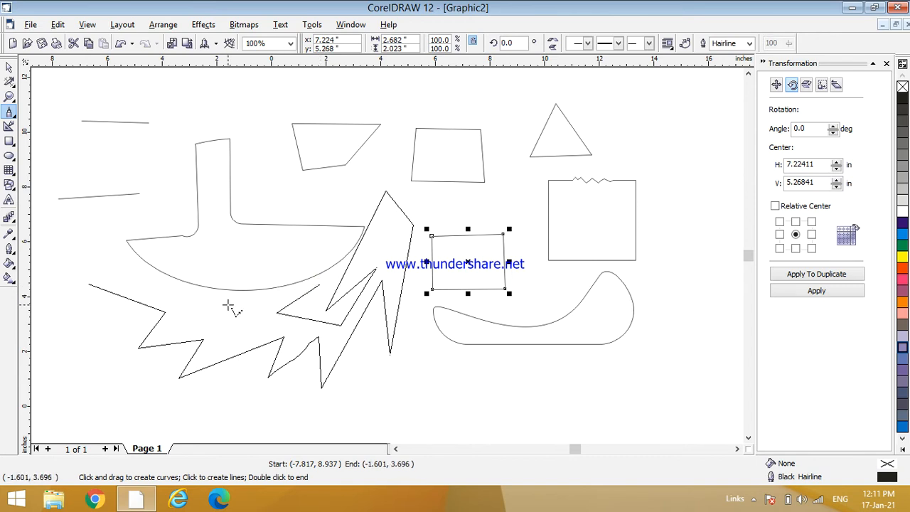
left_click(178, 297)
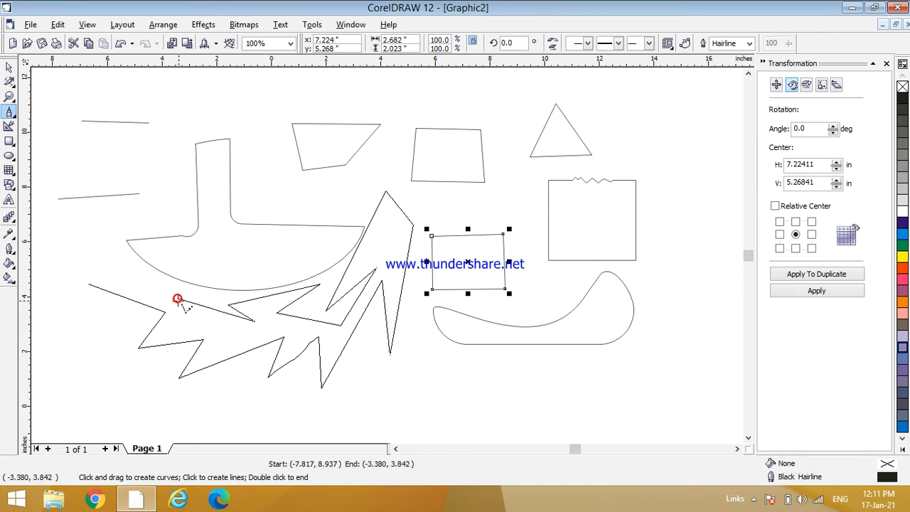
left_click(89, 285)
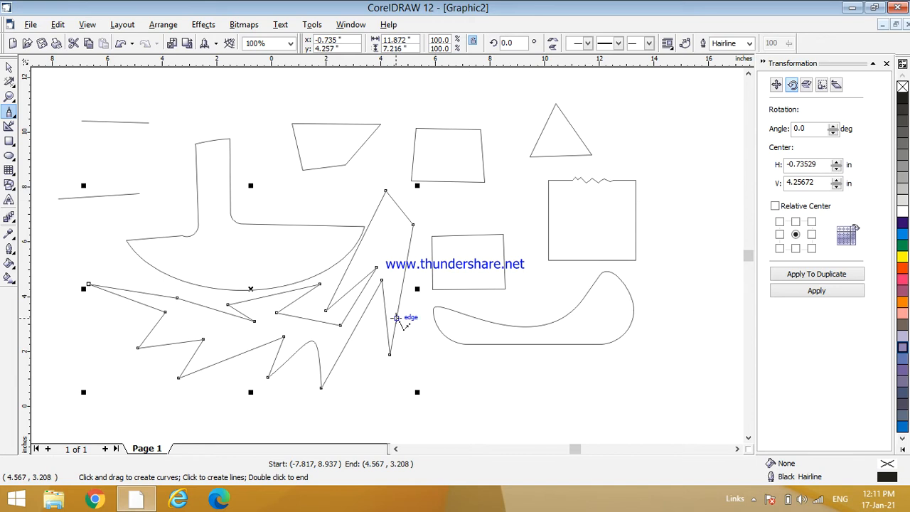
Clear all drawn lines and shapes from the page with the Virtual Segment Delete tool.
left_click(12, 84)
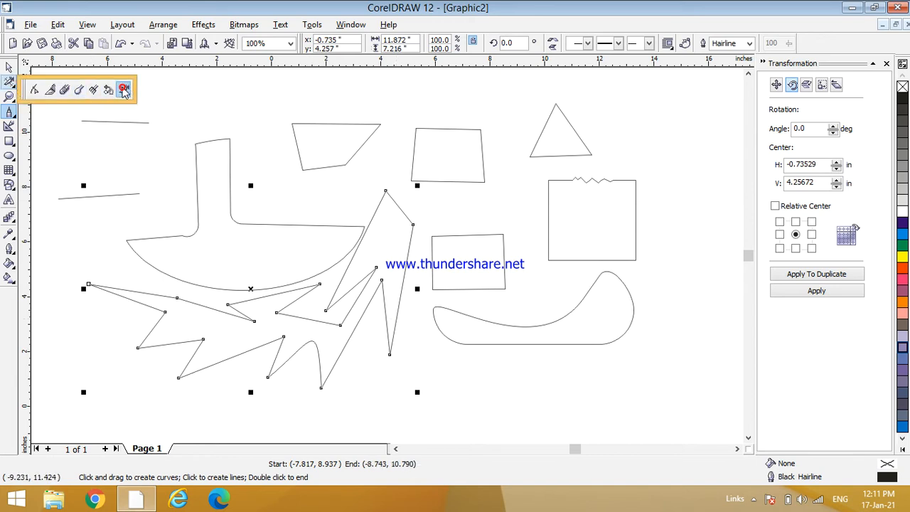
left_click(124, 89)
left_click_drag(107, 112, 137, 146)
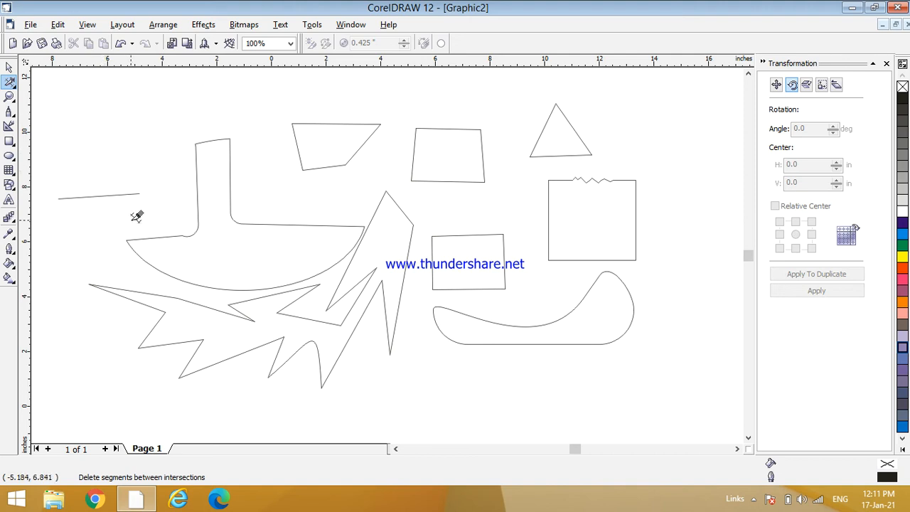
left_click_drag(203, 113, 235, 154)
left_click_drag(162, 214, 626, 325)
left_click_drag(126, 103, 662, 164)
left_click_drag(66, 149, 148, 234)
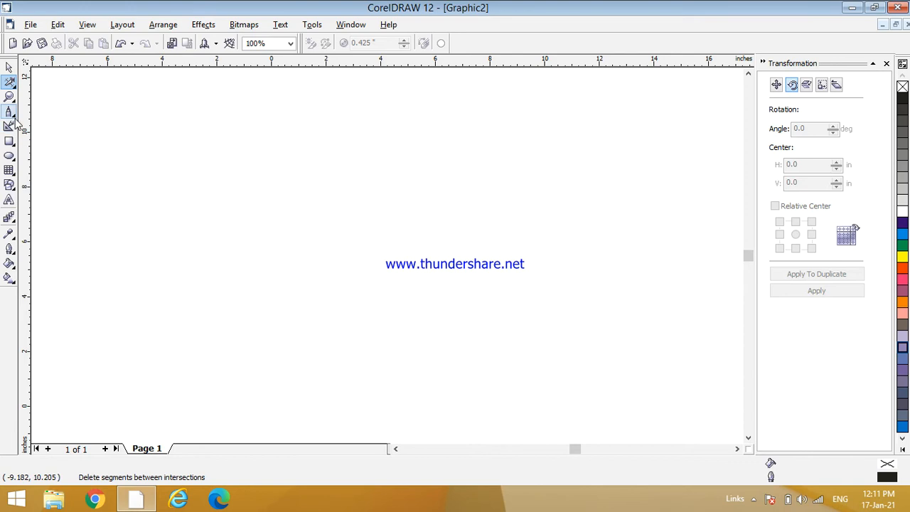
Draw a downward-bulging 3 Point Curve about 3.0 by 2.8 inches on the empty page.
left_click(12, 115)
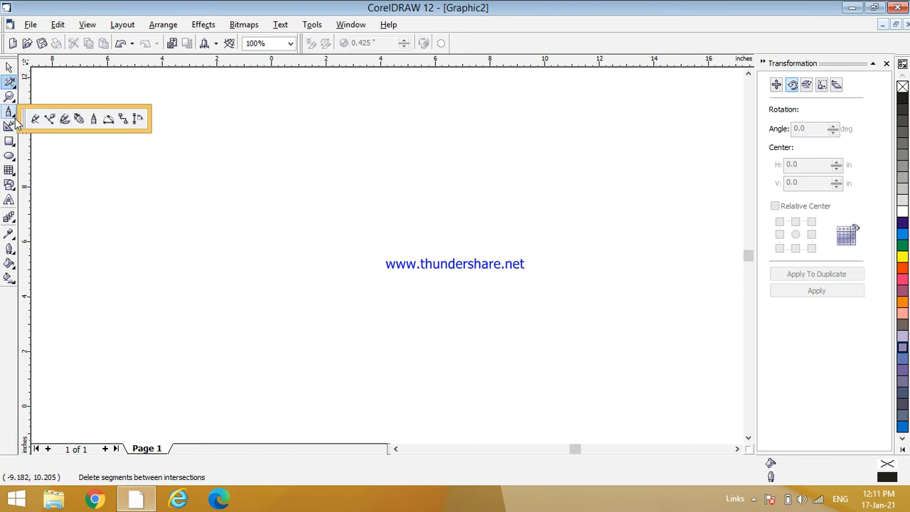
left_click(109, 119)
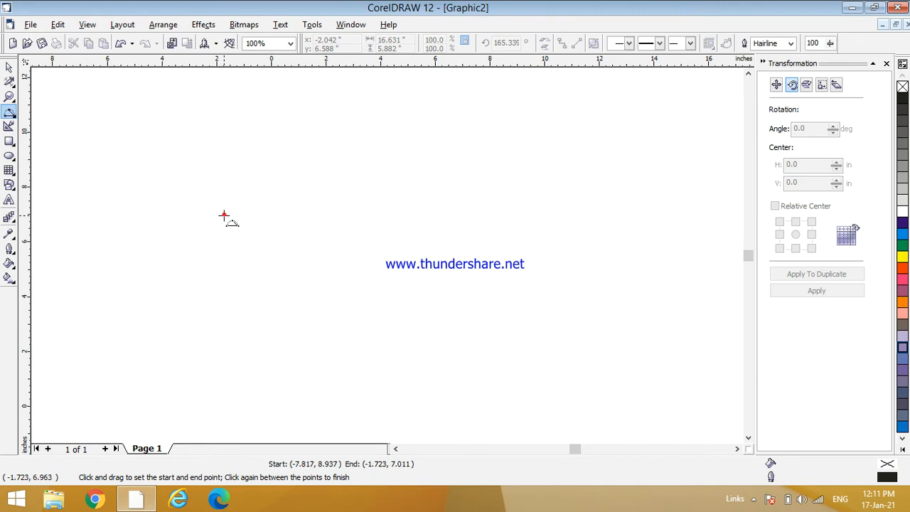
left_click_drag(227, 232, 292, 223)
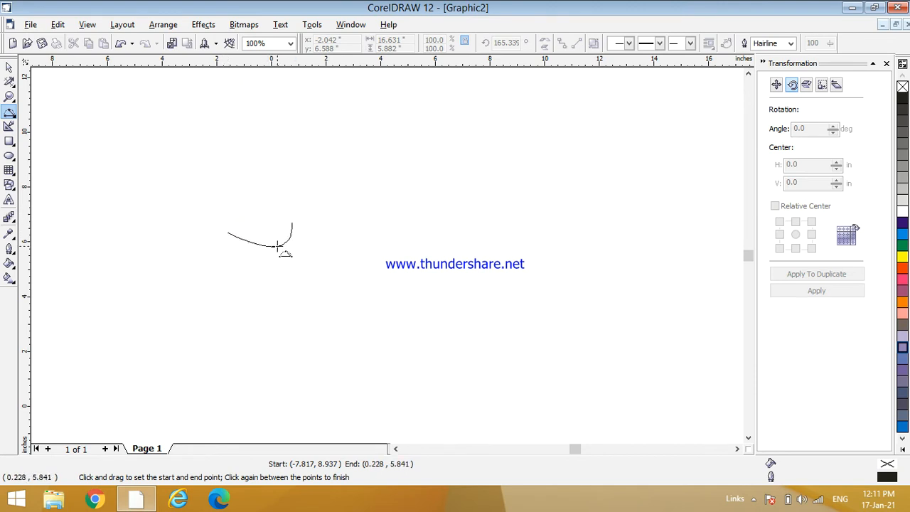
left_click(304, 299)
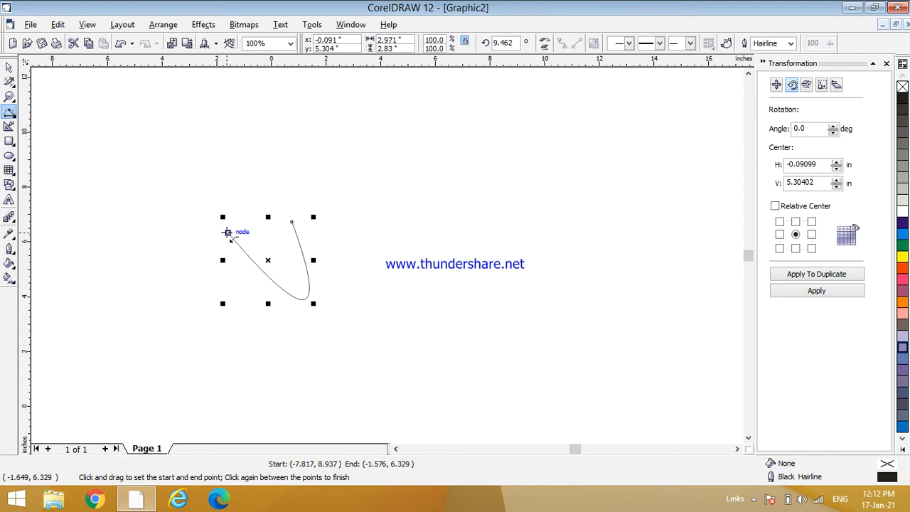
Close the curve with a second, upward-bulging 3 Point Curve between its end nodes and fill the shape with magenta.
left_click_drag(226, 232, 215, 151)
left_click(216, 152)
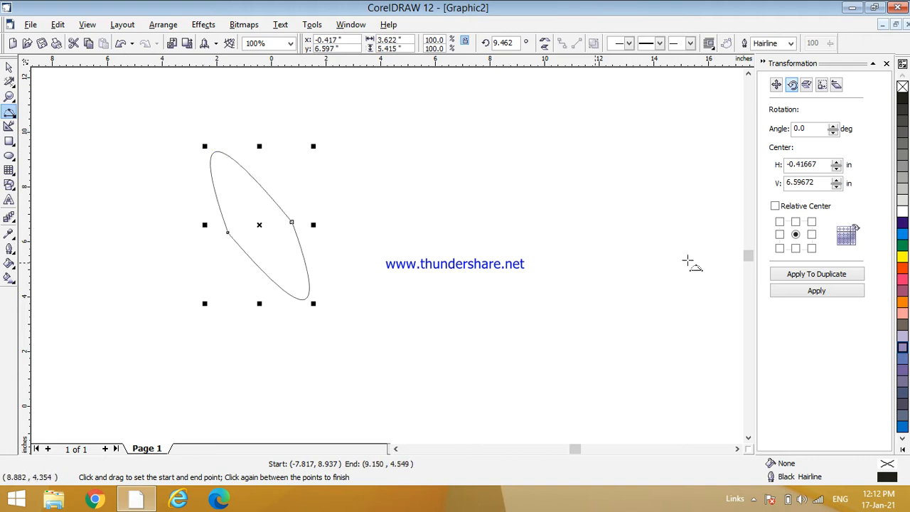
left_click(902, 280)
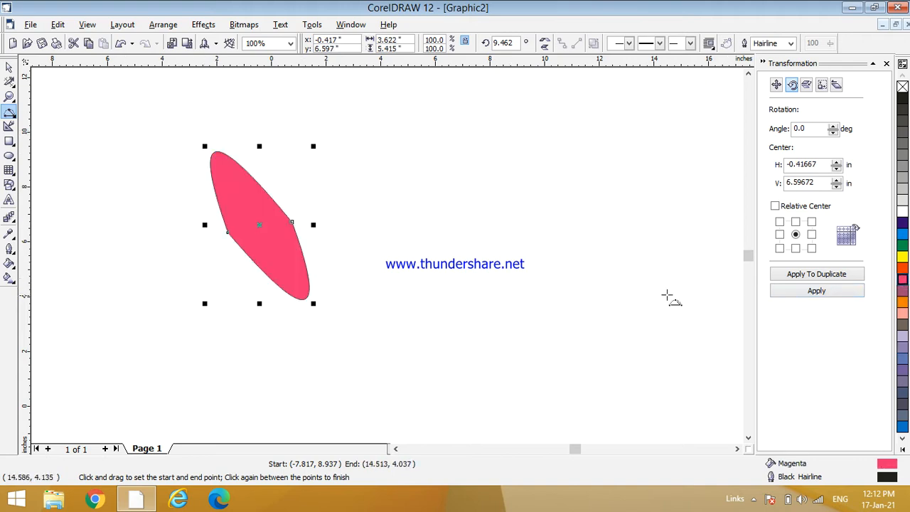
Draw three angled connector lines beside the magenta shape, the first about 4.7 by 3.4 inches and the last about 3.9 by 3.9 inches.
left_click(17, 122)
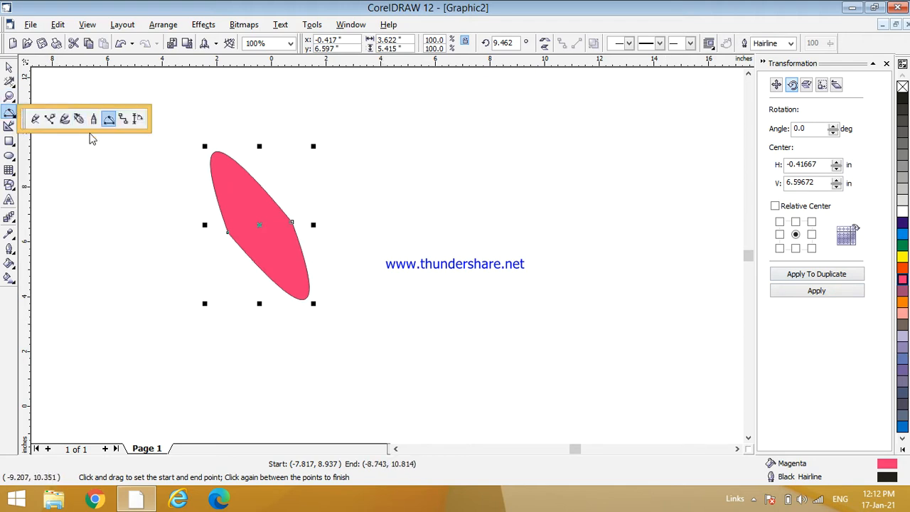
left_click(124, 122)
left_click(383, 146)
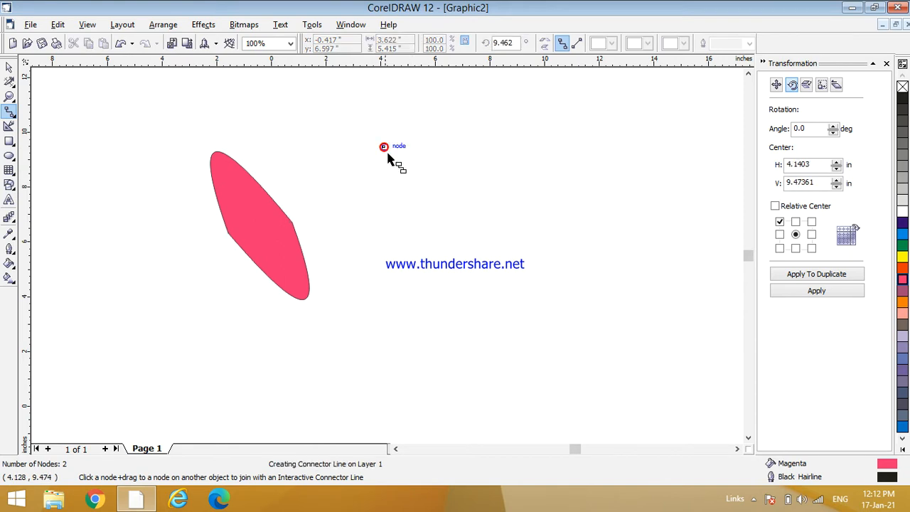
left_click(463, 204)
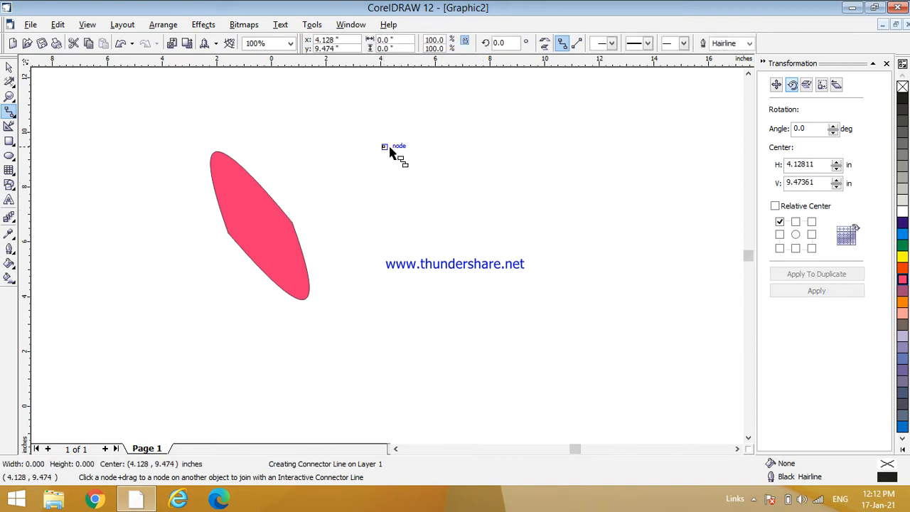
left_click_drag(384, 148, 512, 241)
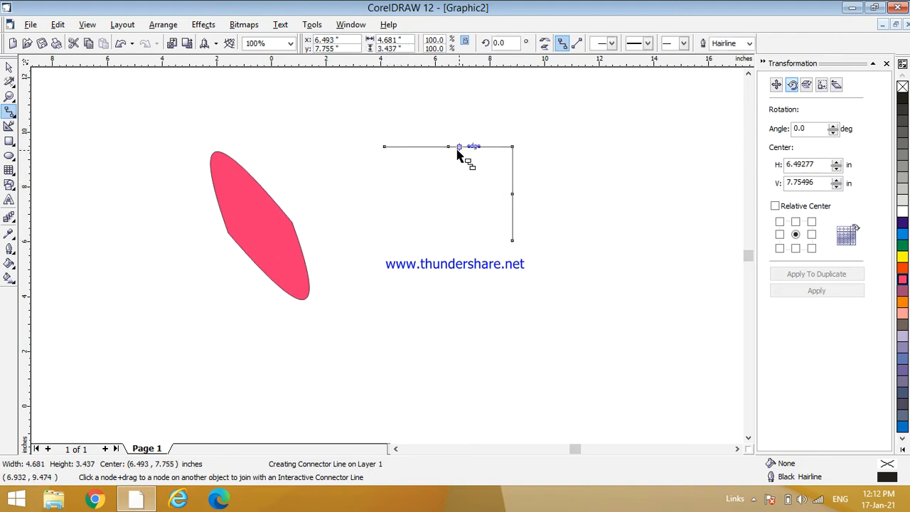
left_click_drag(448, 147, 492, 211)
left_click_drag(397, 211, 504, 320)
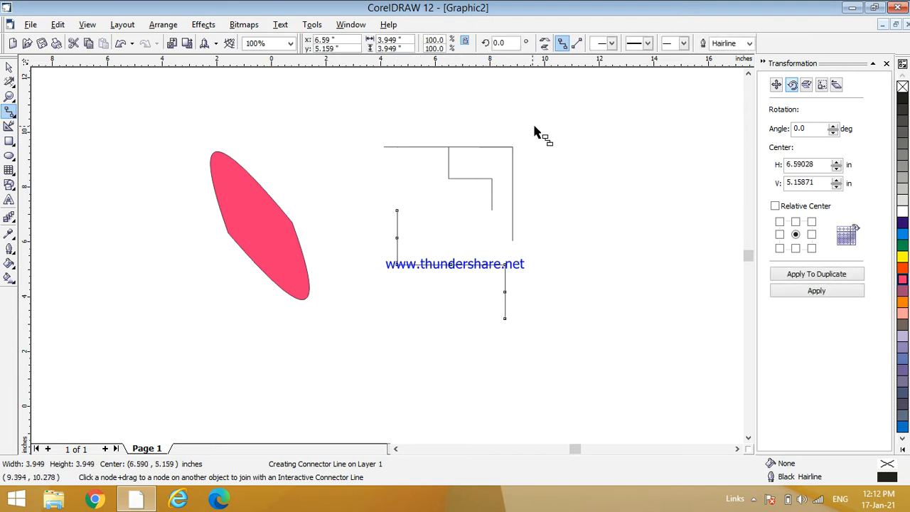
Add two vertical dimensions, one from the magenta shape's top to the upper connector's start, one from its right corner to the blank area.
left_click(13, 115)
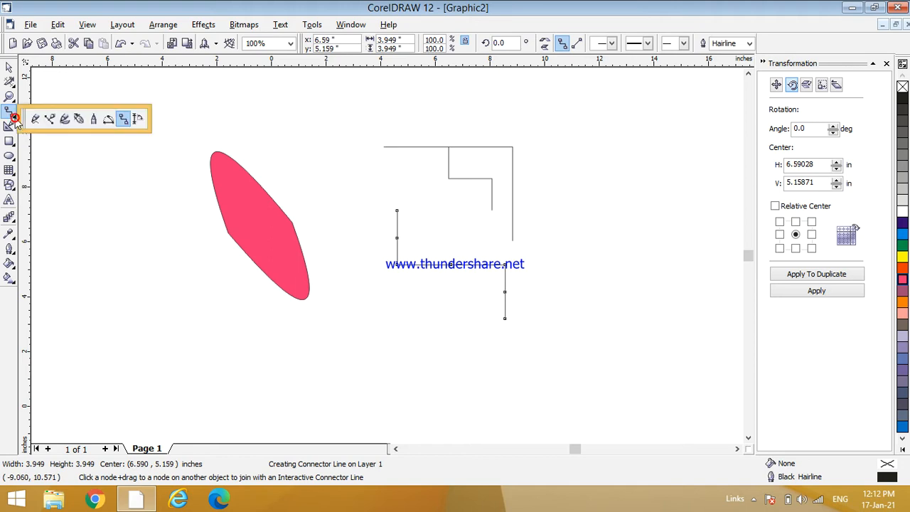
left_click(138, 119)
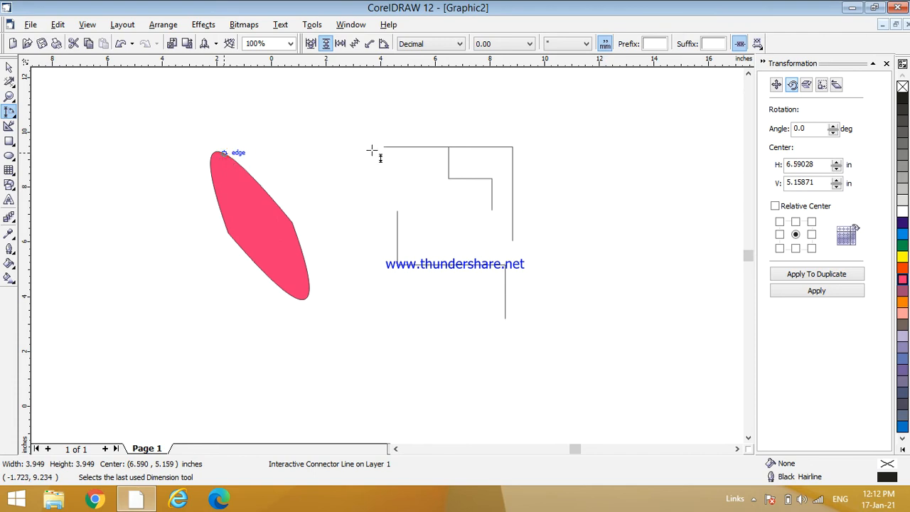
left_click(258, 184)
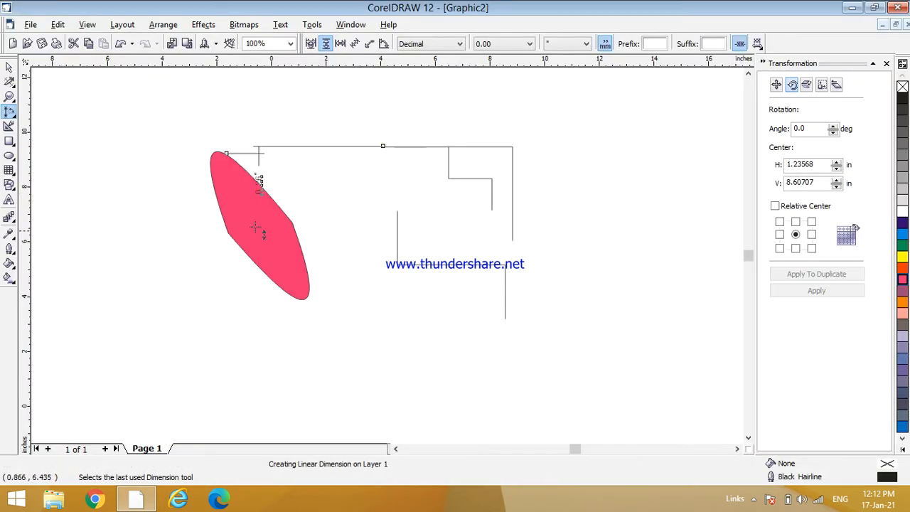
left_click_drag(284, 213, 378, 250)
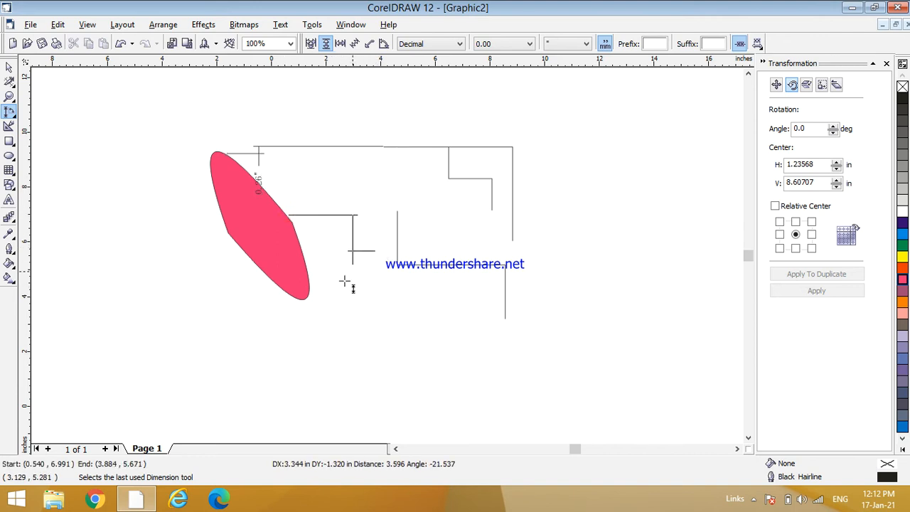
left_click(321, 254)
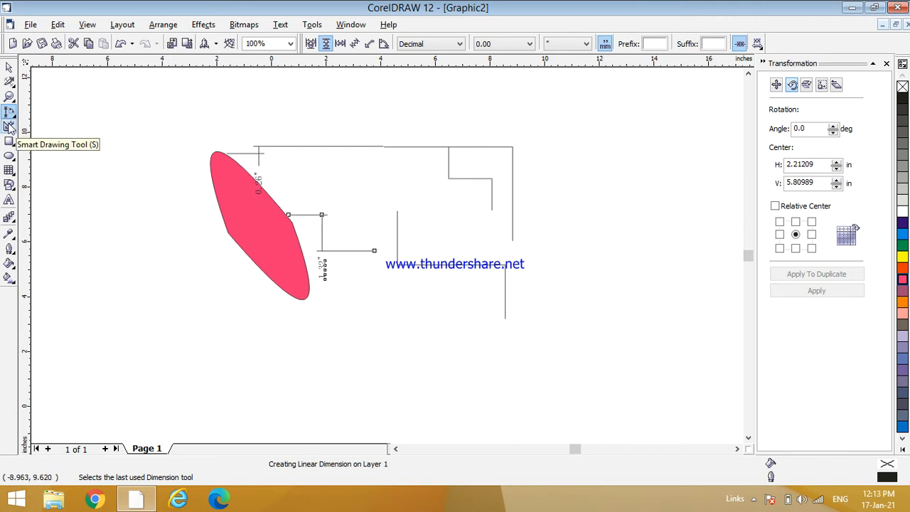
Sketch a rounded closed curve, a circle about 3.5 inches across and a rectangle about 4.6 by 3.3 inches with Smart Drawing.
left_click(9, 126)
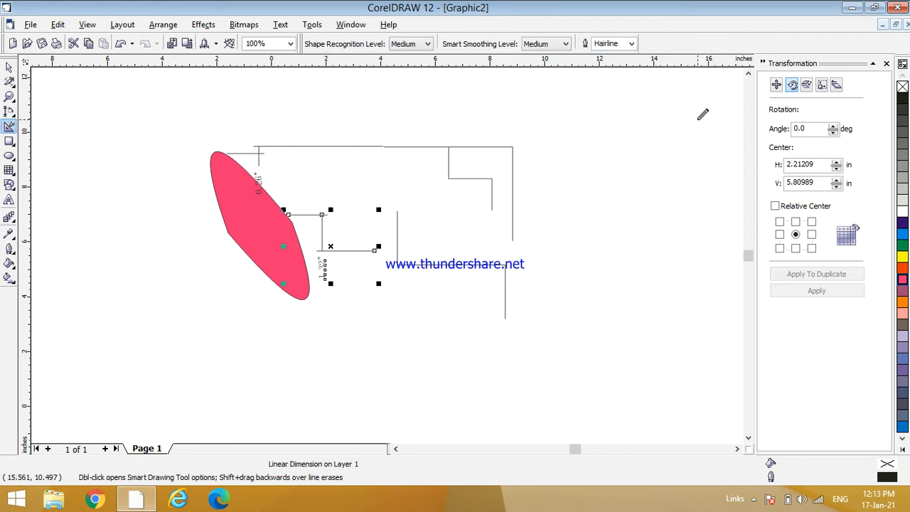
mouse_move(592, 172)
left_mouse_down()
mouse_move(569, 185)
mouse_move(547, 231)
mouse_move(558, 252)
mouse_move(645, 281)
mouse_move(697, 239)
mouse_move(693, 161)
mouse_move(641, 153)
mouse_move(594, 170)
left_mouse_up()
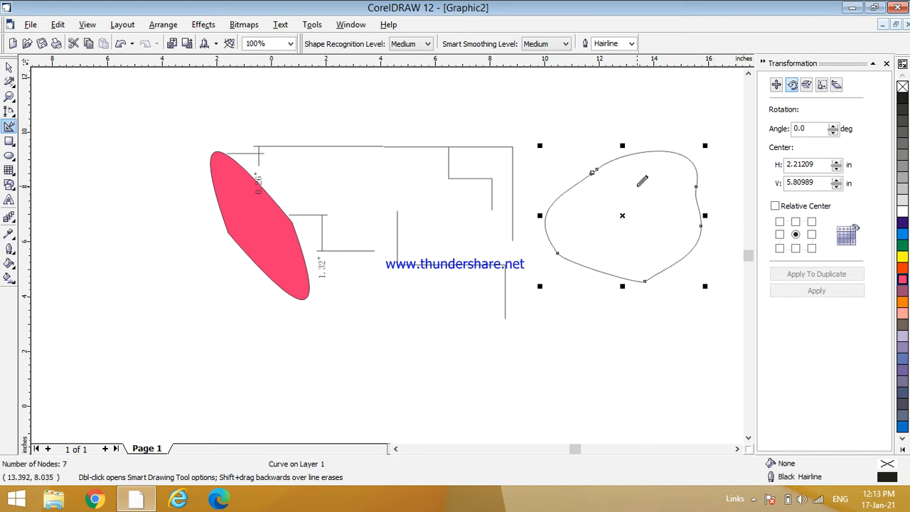
mouse_move(561, 307)
left_mouse_down()
mouse_move(561, 387)
mouse_move(600, 391)
mouse_move(628, 368)
mouse_move(622, 305)
mouse_move(593, 296)
mouse_move(562, 308)
left_mouse_up()
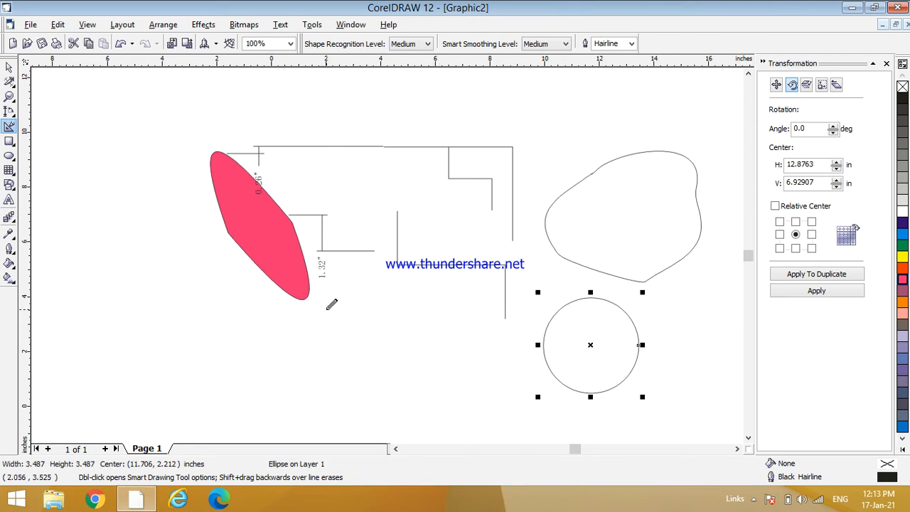
mouse_move(327, 308)
left_mouse_down()
mouse_move(337, 368)
mouse_move(459, 361)
mouse_move(436, 283)
mouse_move(364, 287)
mouse_move(327, 308)
left_mouse_up()
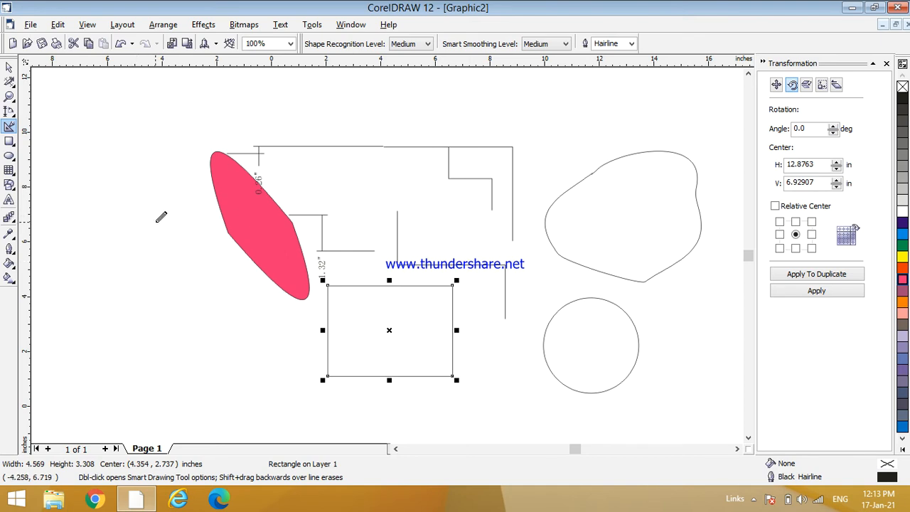
Sketch an irregular blob, a narrow loop, a kite about 4.2 by 5.2 inches and a polygon about 4.0 by 3.1 inches with Smart Drawing.
mouse_move(153, 216)
left_mouse_down()
mouse_move(127, 254)
mouse_move(84, 279)
mouse_move(83, 309)
mouse_move(102, 327)
mouse_move(154, 339)
mouse_move(179, 336)
mouse_move(191, 317)
left_mouse_up()
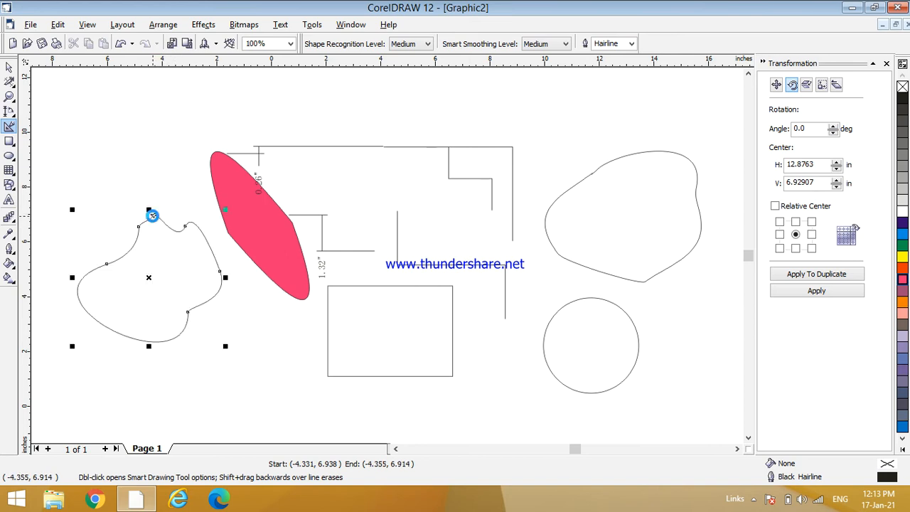
left_click_drag(110, 214, 112, 242)
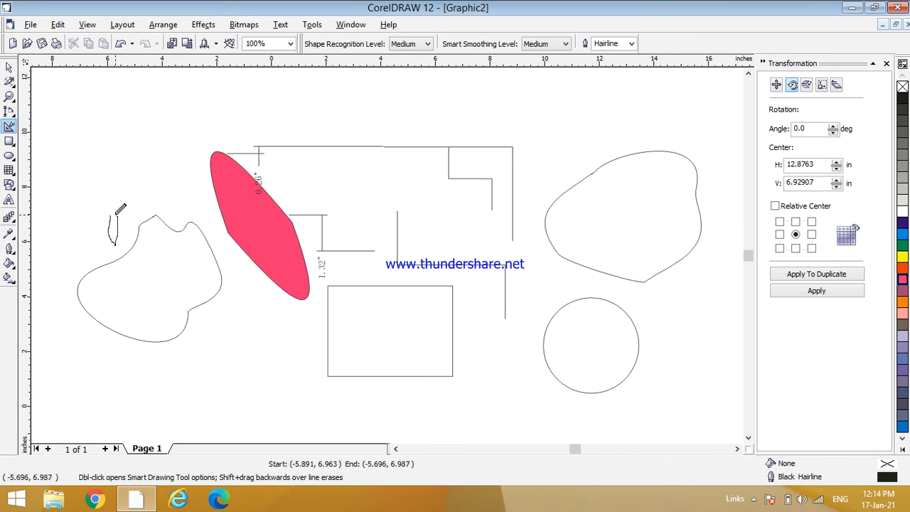
left_click_drag(115, 213, 110, 208)
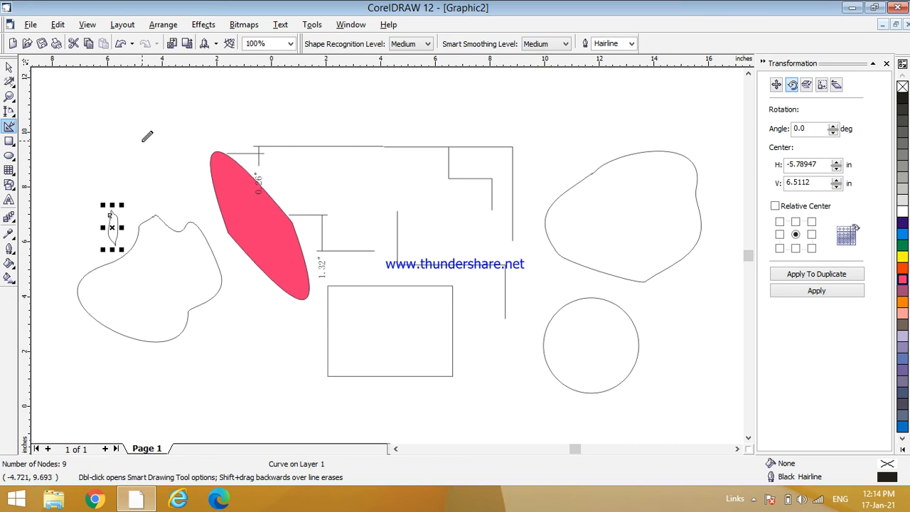
mouse_move(125, 123)
left_mouse_down()
mouse_move(135, 167)
mouse_move(235, 107)
mouse_move(187, 71)
mouse_move(146, 131)
mouse_move(133, 171)
left_mouse_up()
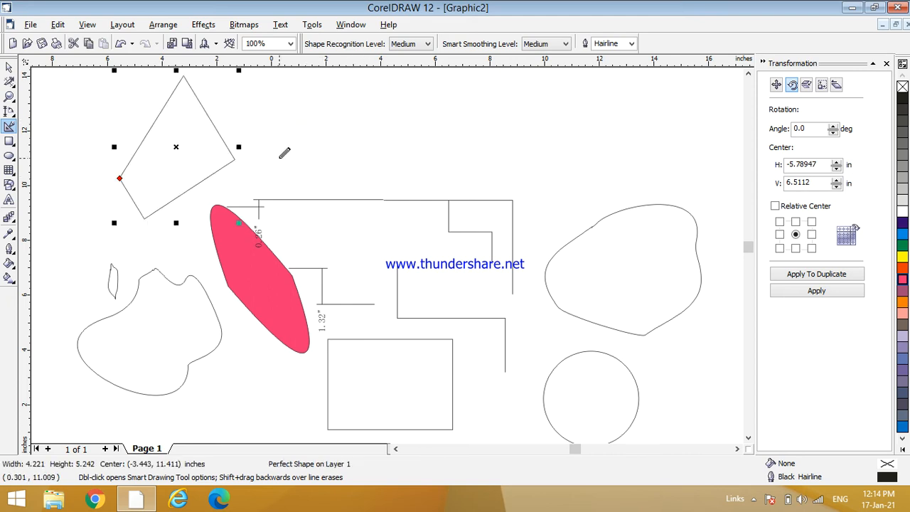
mouse_move(347, 113)
left_mouse_down()
mouse_move(358, 177)
mouse_move(418, 179)
mouse_move(448, 139)
mouse_move(448, 95)
mouse_move(344, 121)
left_mouse_up()
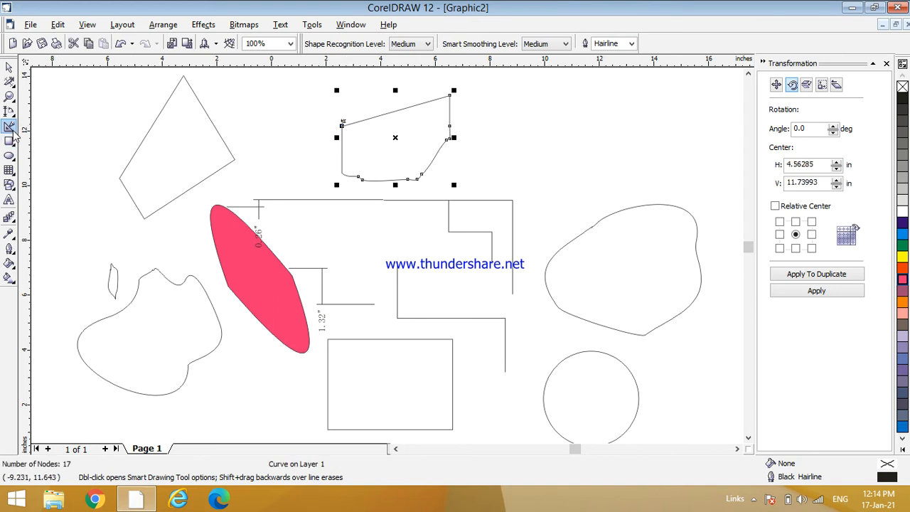
Draw a horizontal rectangle about 5.0 by 1.9 inches and a tilted 3 Point Rectangle about 2.9 by 2.6 inches beside the kite.
left_click(8, 142)
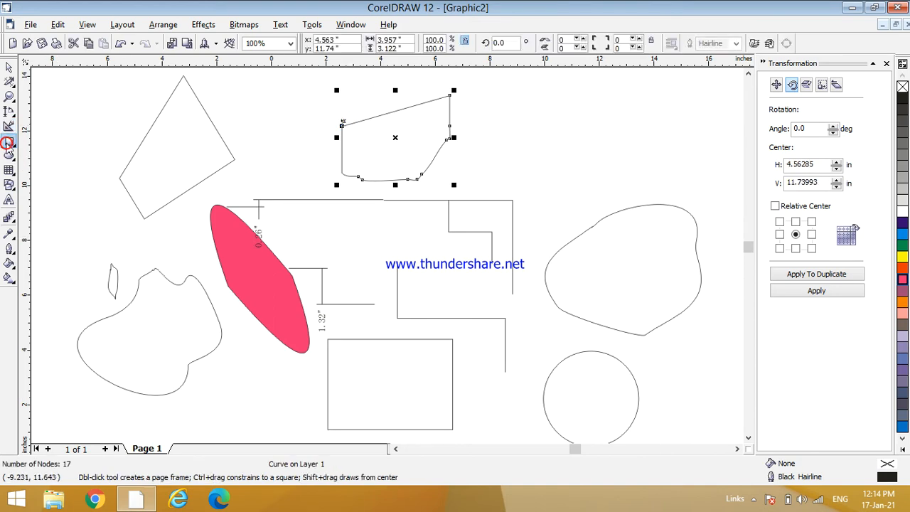
left_click_drag(540, 109, 678, 160)
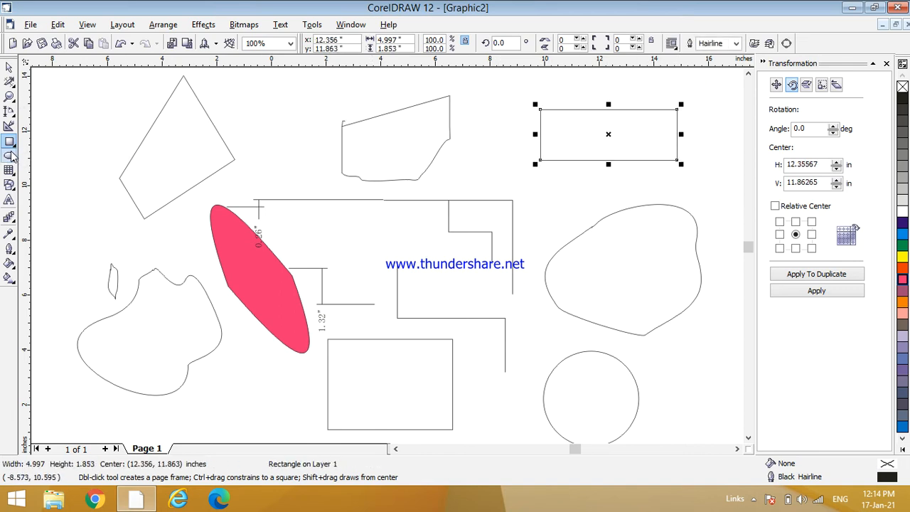
left_click(15, 148)
left_click(48, 147)
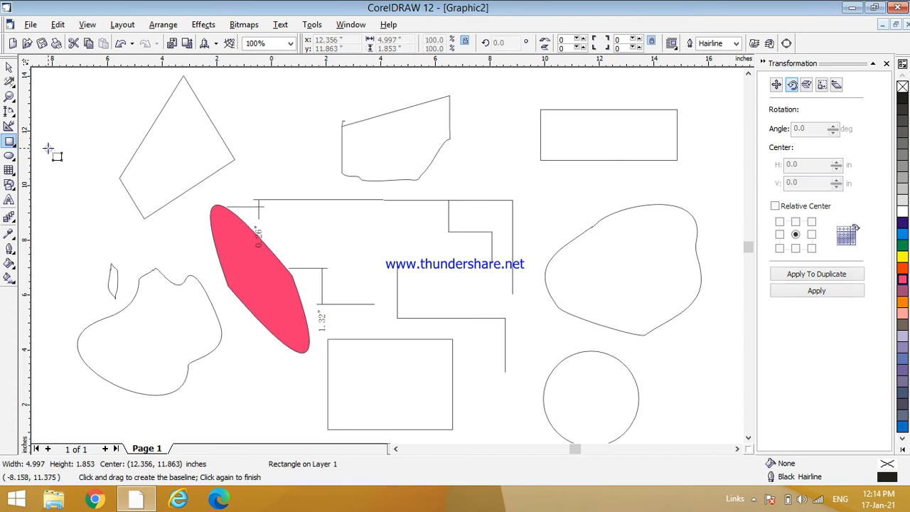
left_click_drag(53, 115, 110, 144)
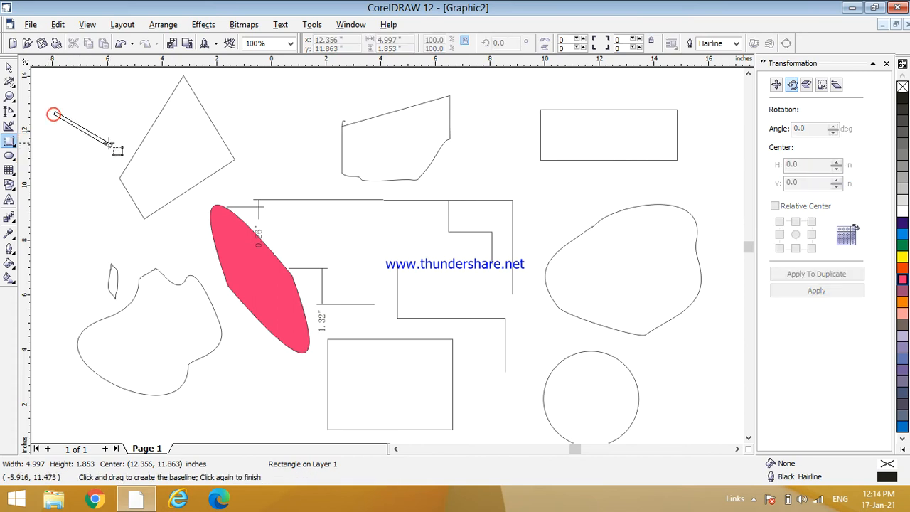
left_click(142, 117)
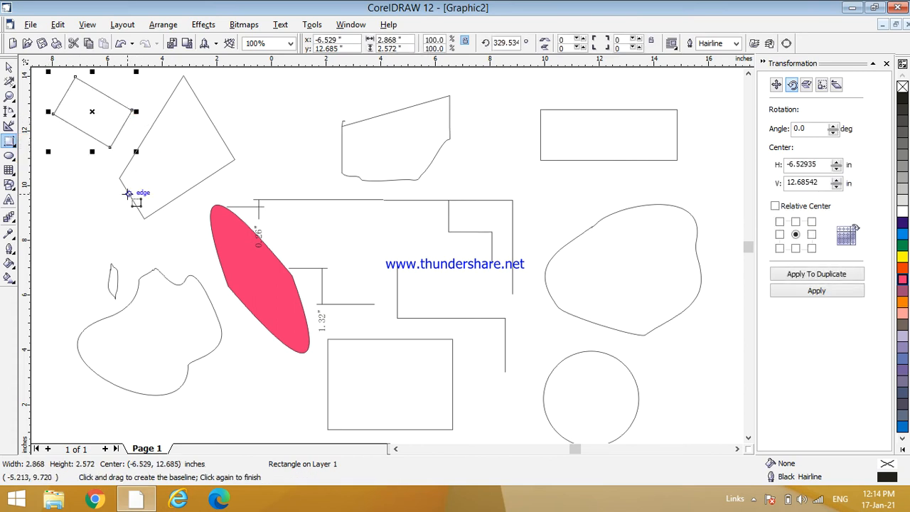
key("Escape")
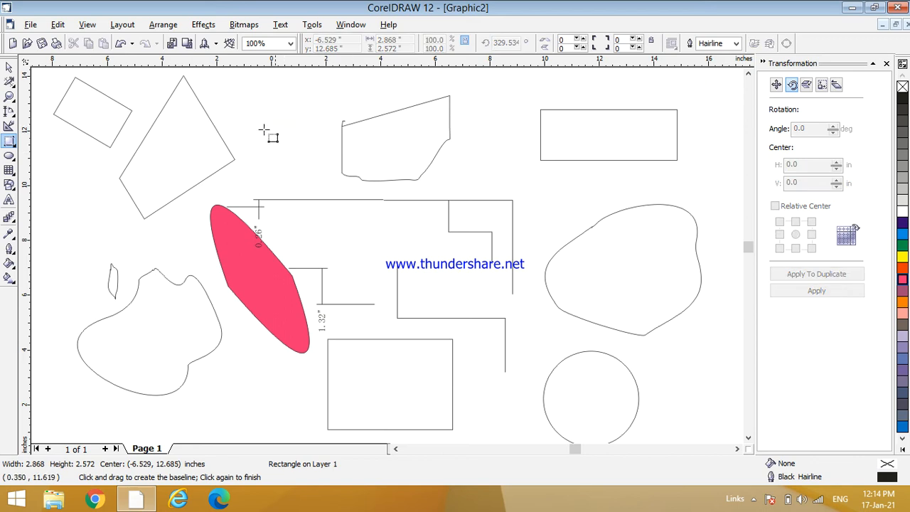
Draw two more tilted 3 Point Rectangles, about 3.0 by 1.9 inches beside the irregular polygon and about 2.3 by 1.4 inches inside it.
left_click_drag(251, 155, 425, 140)
left_click(330, 165)
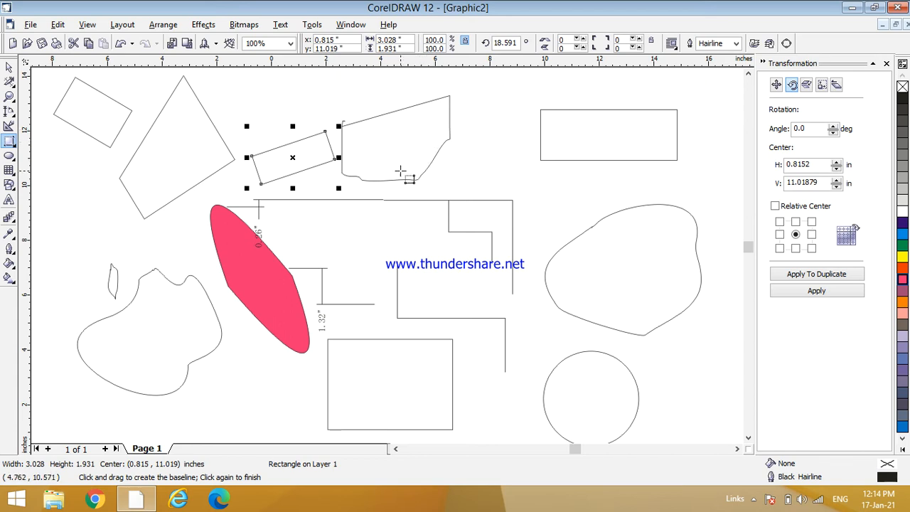
left_click(403, 171)
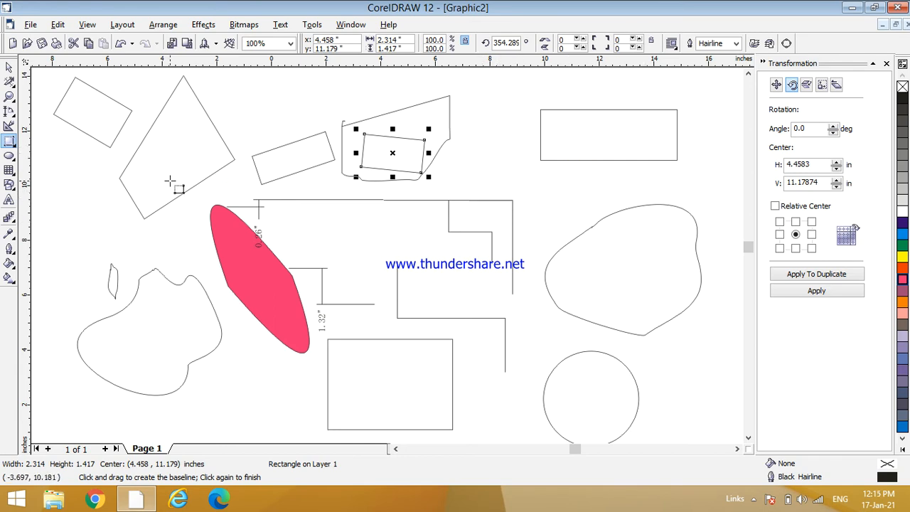
Draw a pie about 6.9 by 4.1 inches overlapping the horizontal rectangle and switch it between ellipse, pie and arc, ending as a full ellipse.
left_click(8, 155)
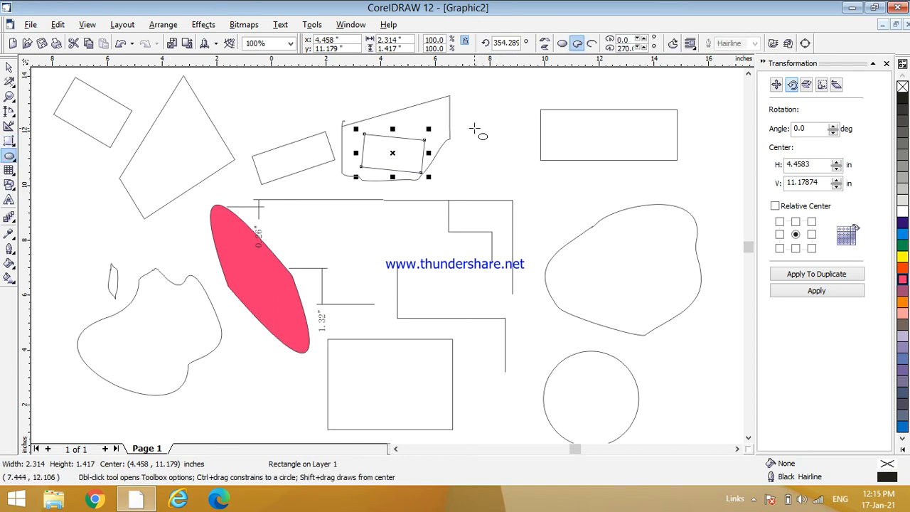
left_click_drag(476, 128, 667, 242)
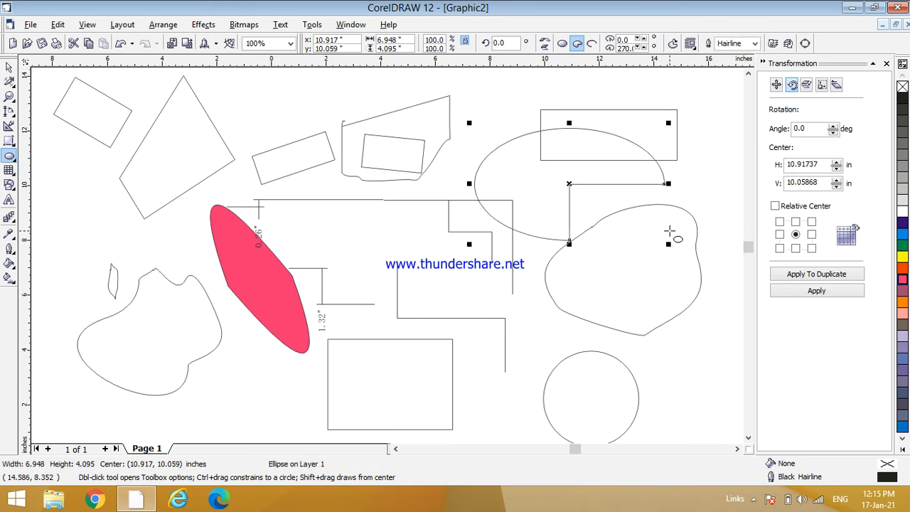
left_click(562, 44)
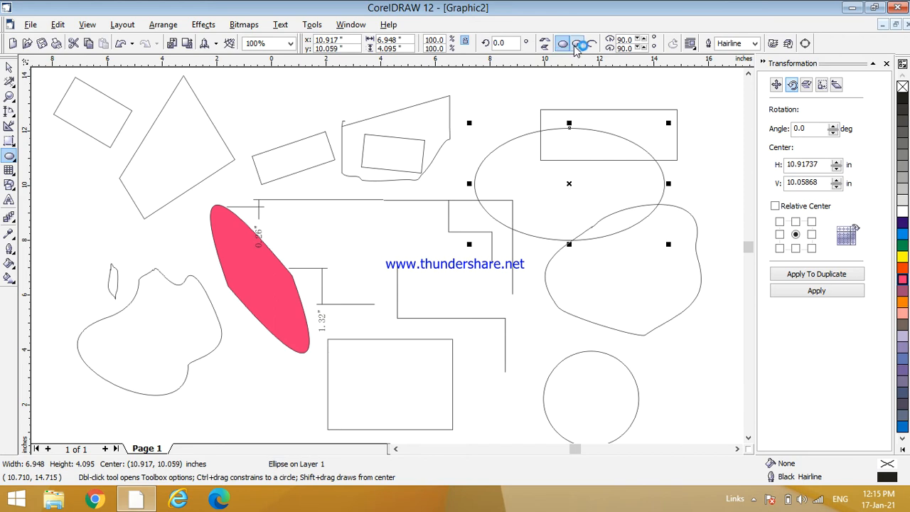
left_click(575, 44)
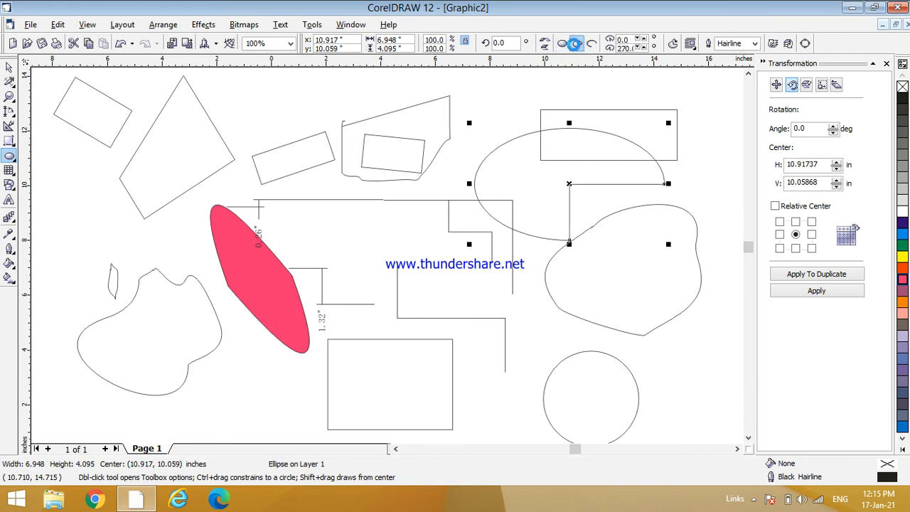
left_click(589, 44)
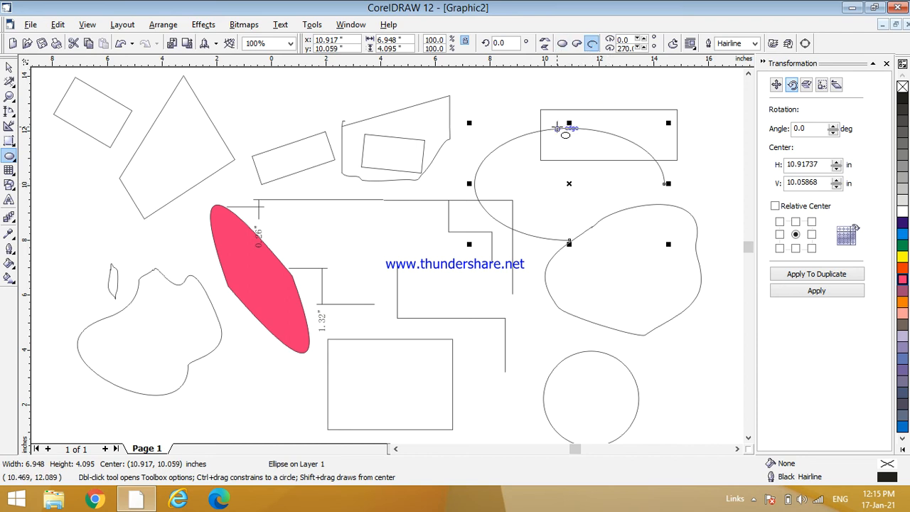
left_click(561, 43)
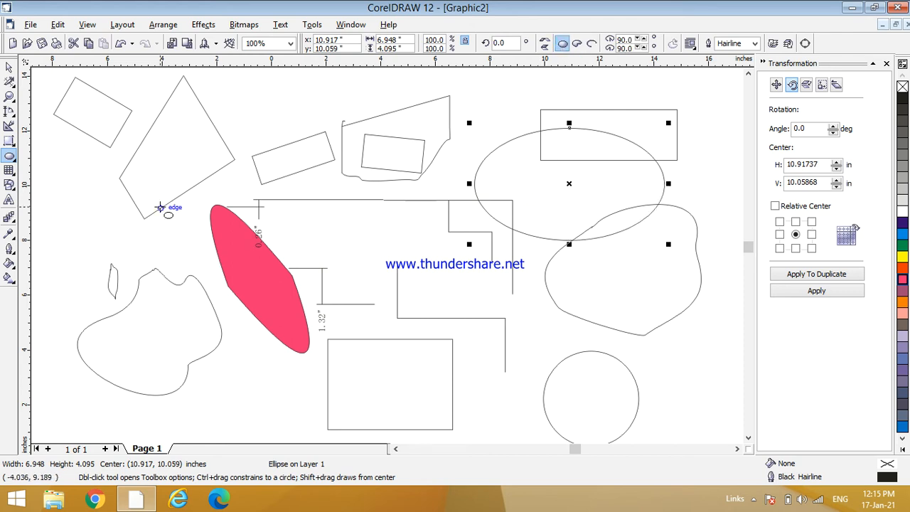
In a new blank document, draw a 3 Point Ellipse about 1.6 by 1.5 inches in the page's upper-left area and make it a full ellipse.
left_click(31, 24)
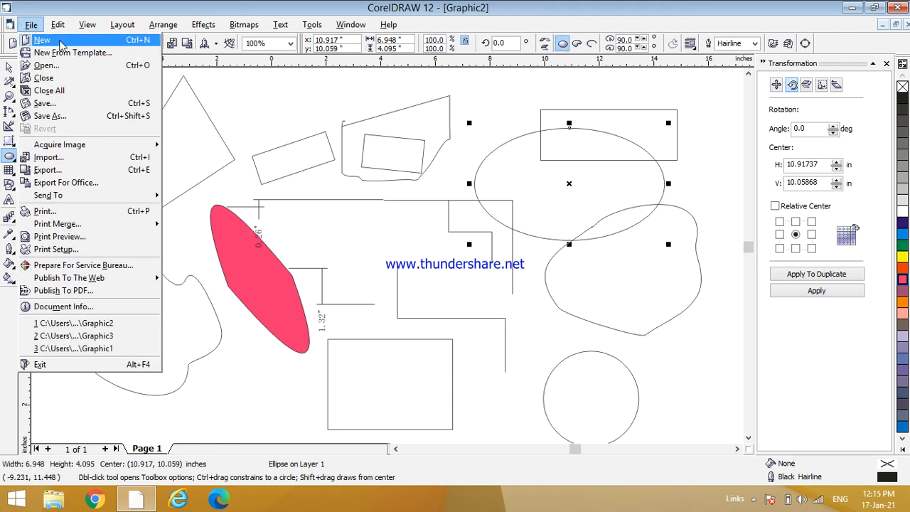
left_click(43, 39)
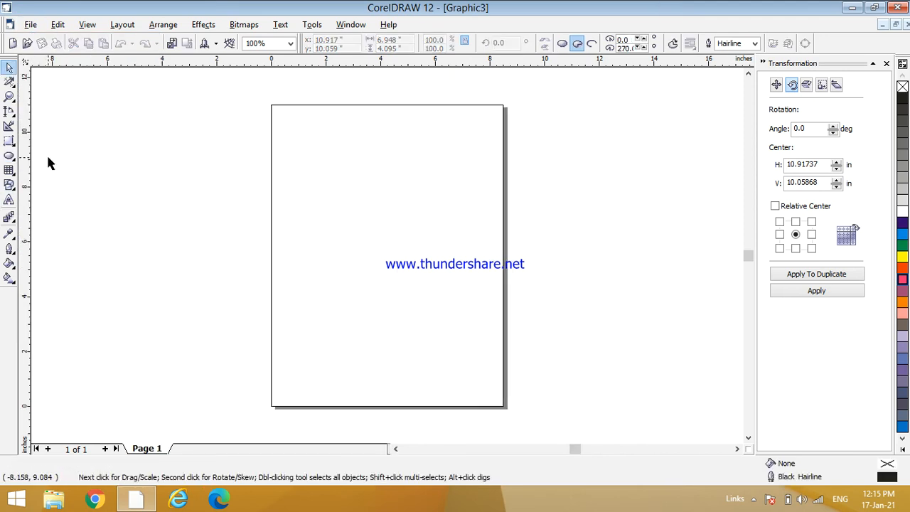
left_click(9, 156)
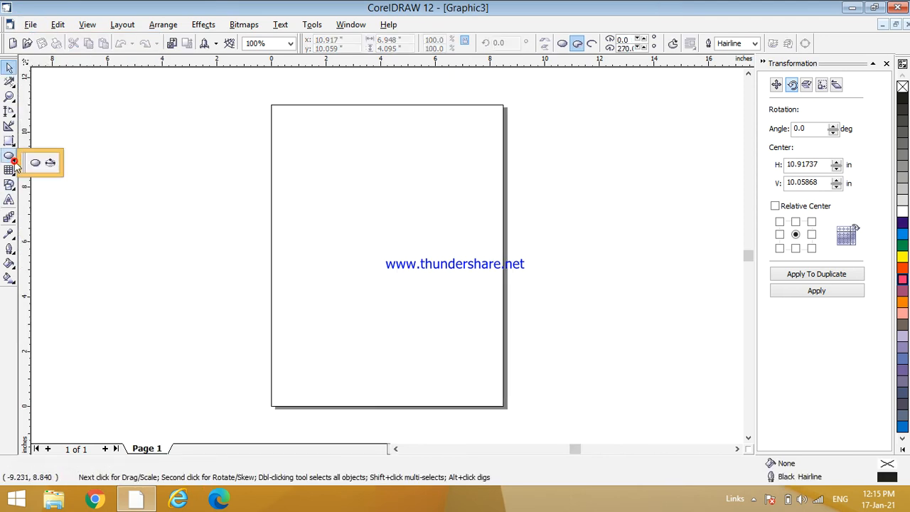
left_click(50, 165)
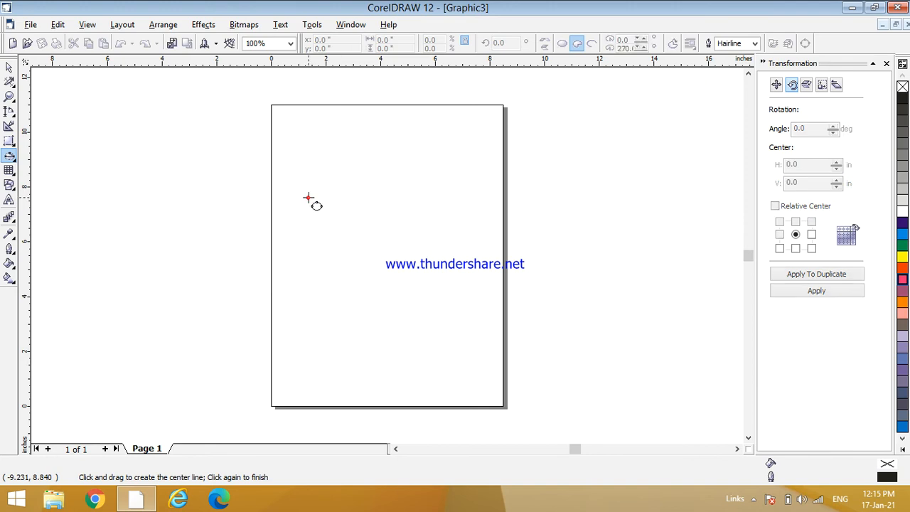
left_click_drag(308, 197, 364, 212)
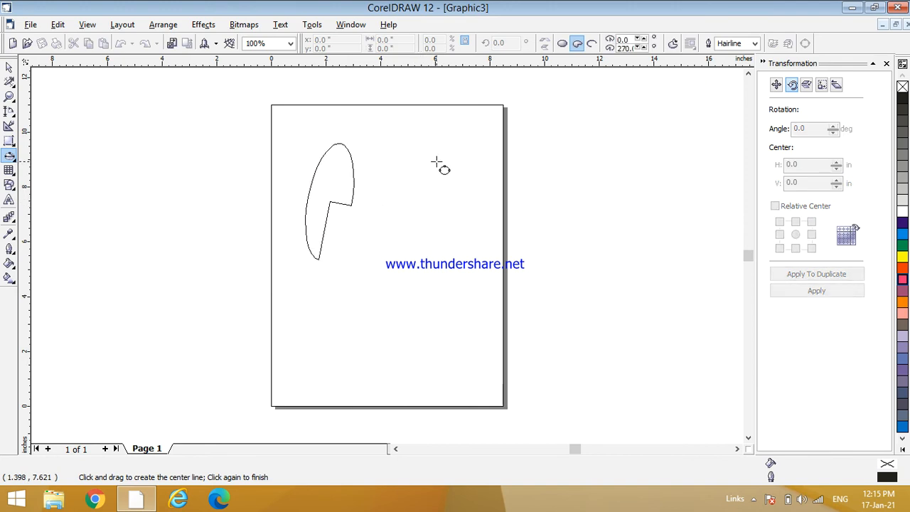
left_click(389, 197)
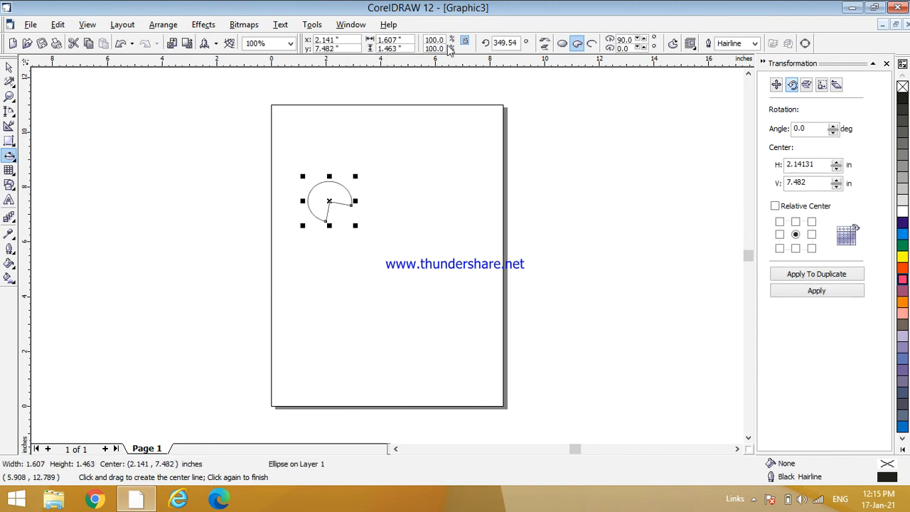
left_click(561, 43)
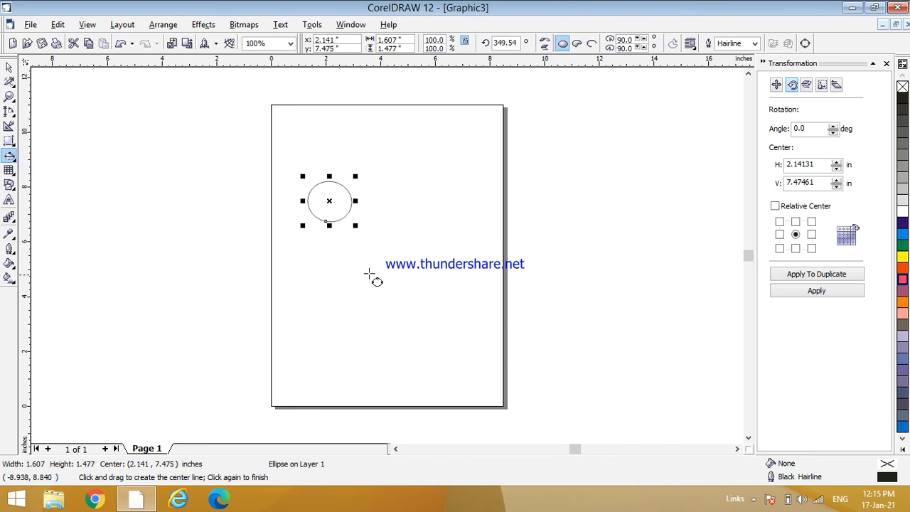
Draw two 3 Point Ellipse pies, about 0.5 by 1.5 inches below the circle and about 2.7 by 1.8 inches beside it.
left_click_drag(323, 283, 337, 283)
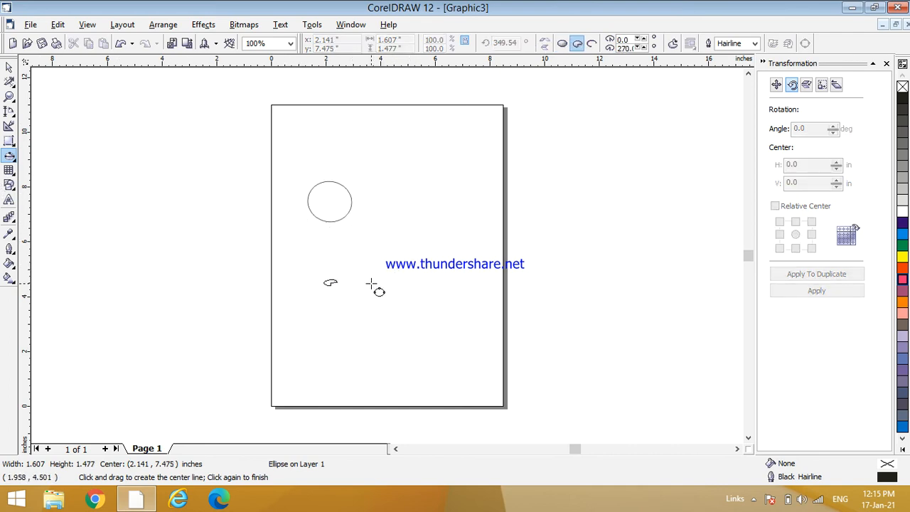
left_click(287, 262)
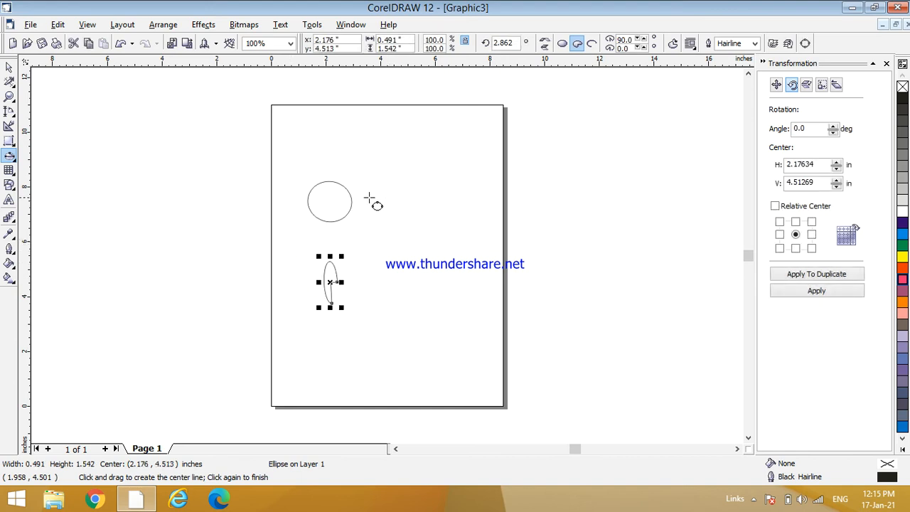
left_click_drag(369, 198, 447, 244)
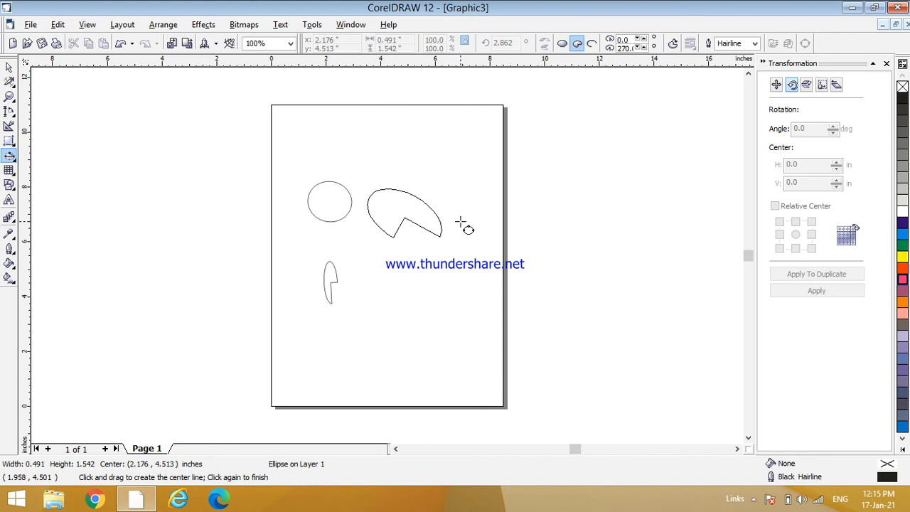
left_click(461, 222)
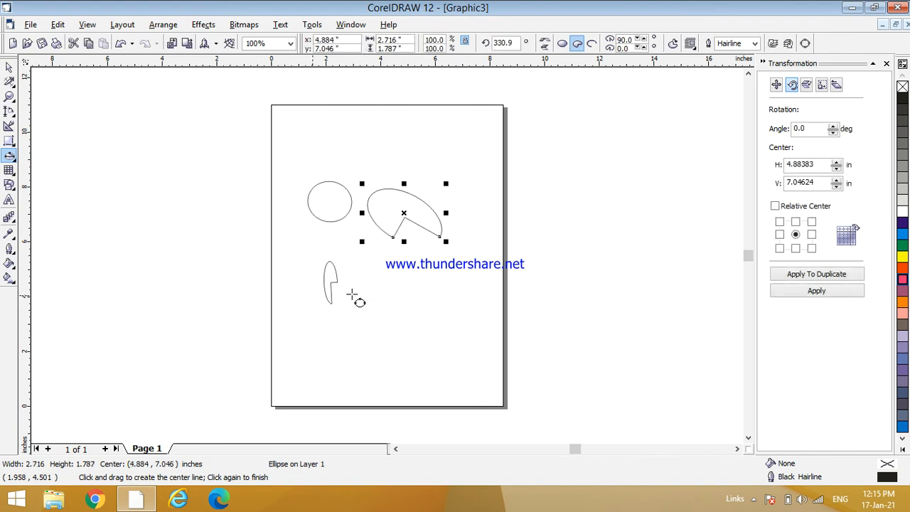
Draw a graph paper grid of 4 columns by 3 rows, about 5.1 by 4.5 inches, and place it against the page's right edge.
left_click(13, 175)
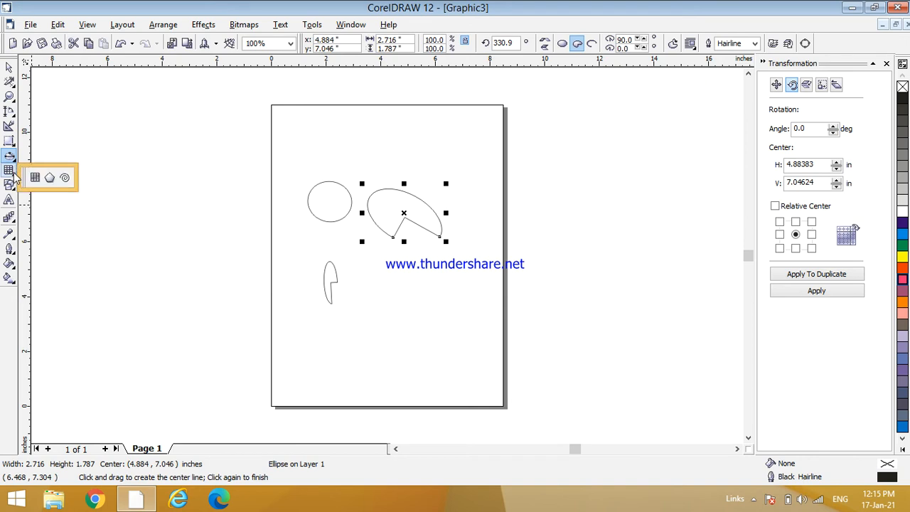
left_click(36, 177)
left_click_drag(79, 133, 221, 255)
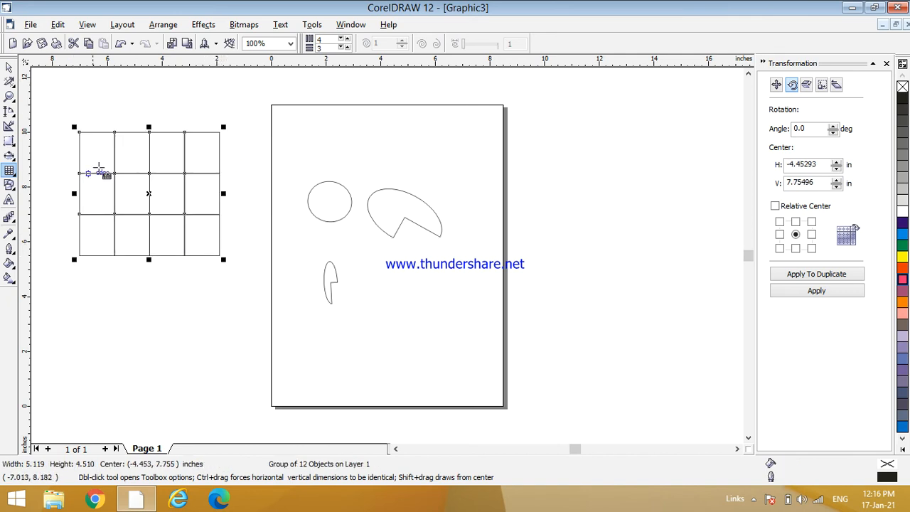
left_click_drag(148, 187, 573, 191)
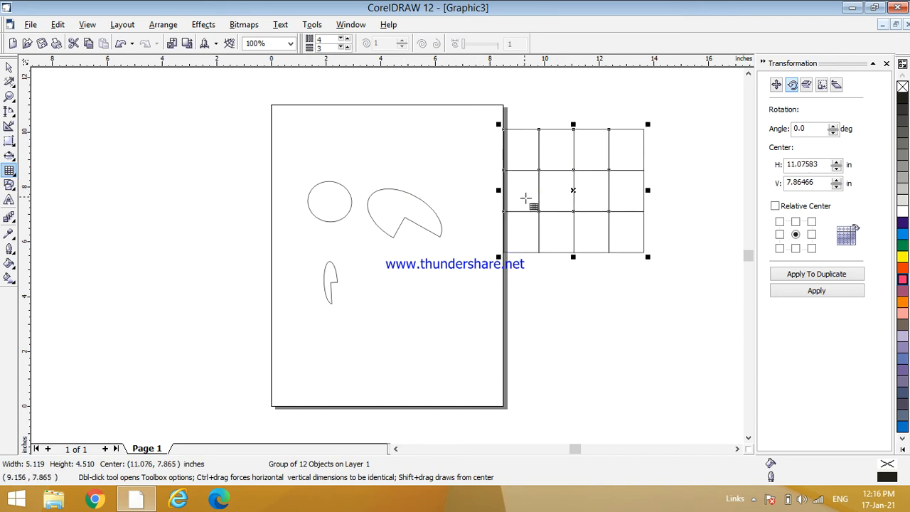
Draw a 10-sided polygon about 3.4 by 3.2 inches left of the page and pull a side node inward to form a star.
left_click(14, 179)
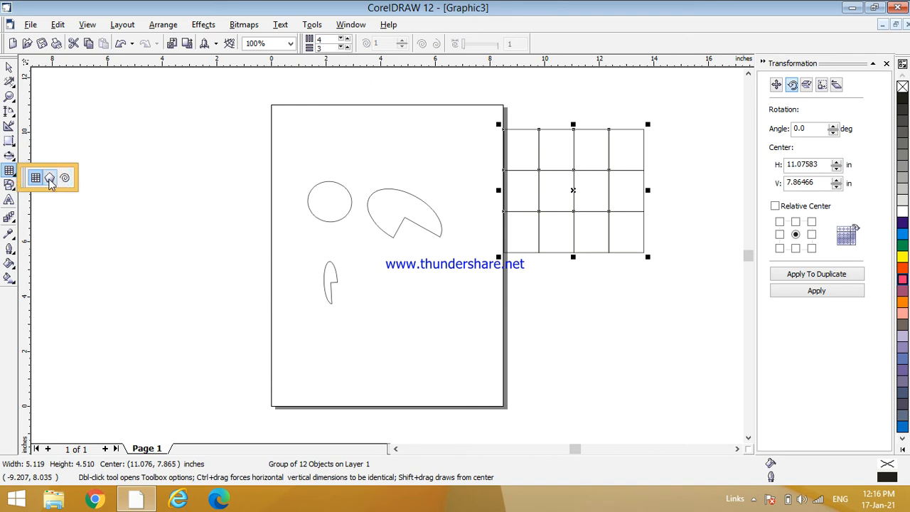
left_click(50, 178)
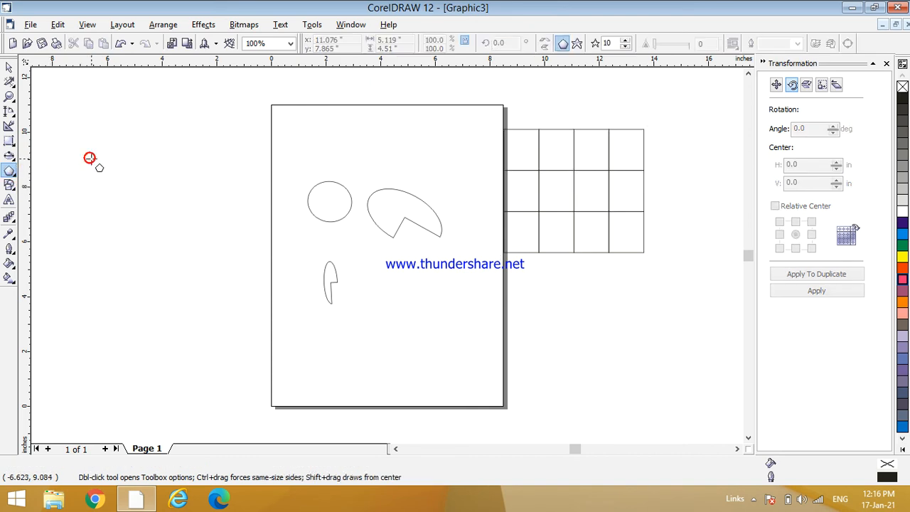
left_click_drag(89, 158, 190, 250)
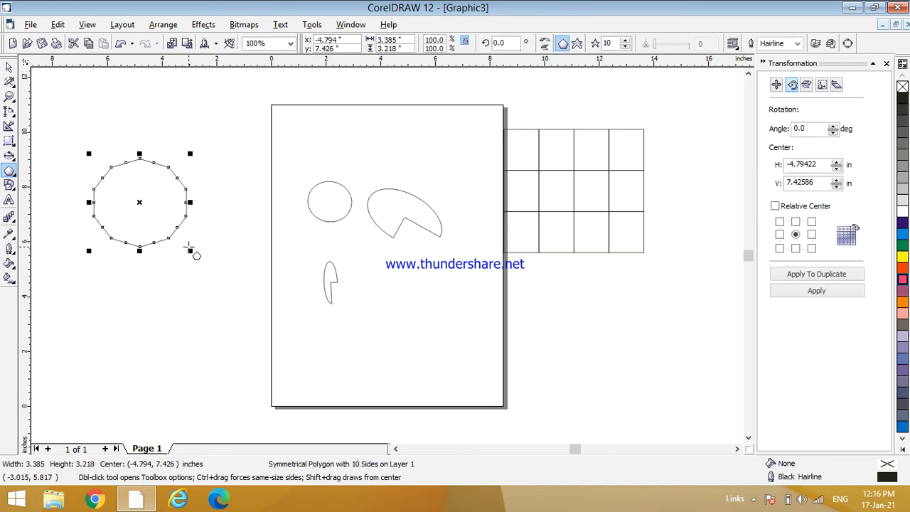
left_click(13, 86)
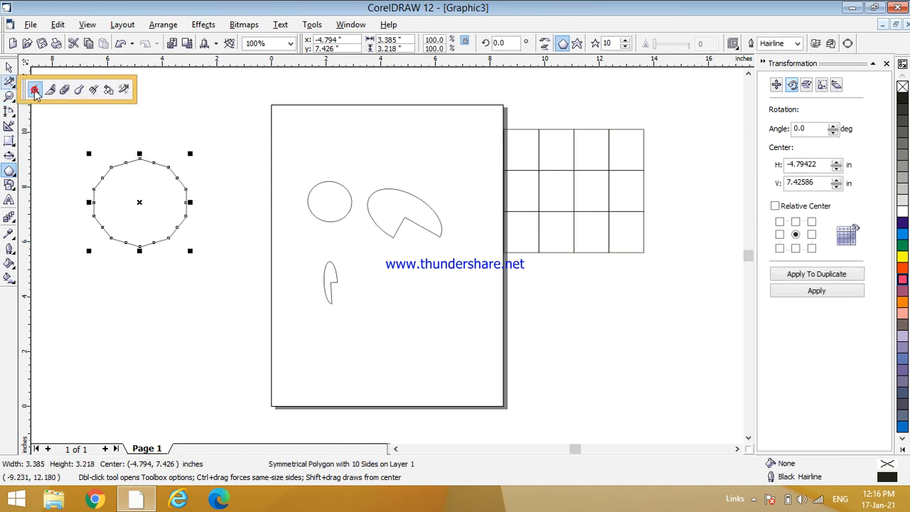
left_click(34, 91)
left_click_drag(140, 160, 142, 182)
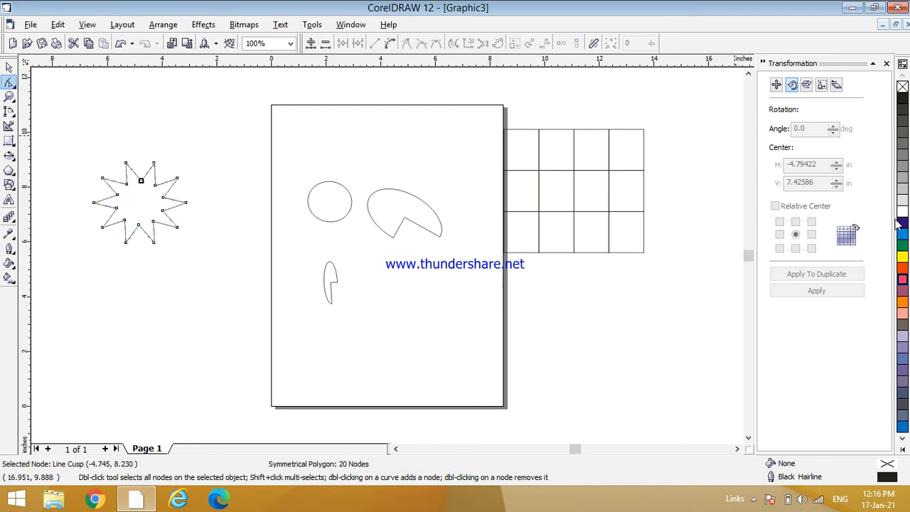
Colour the star's outline and fill red and pull an inner node across its centre to create an overlapping pattern.
right_click(903, 267)
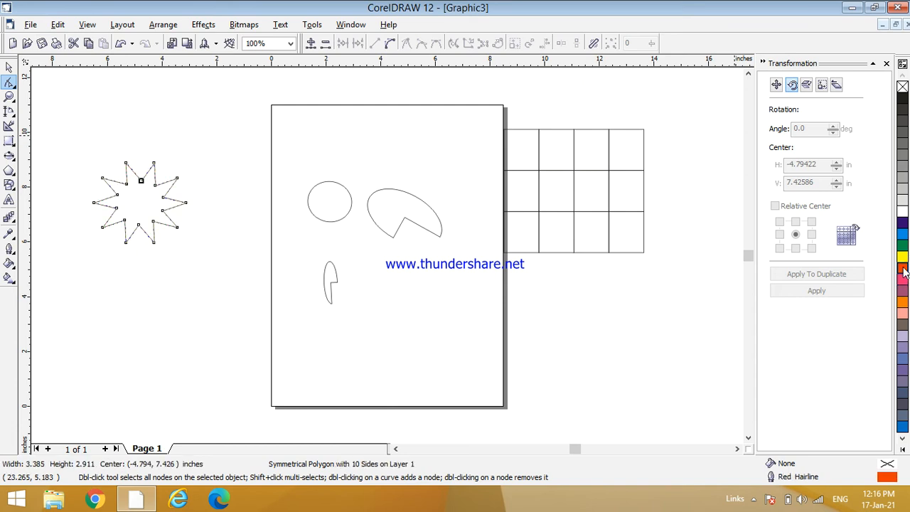
left_click(903, 267)
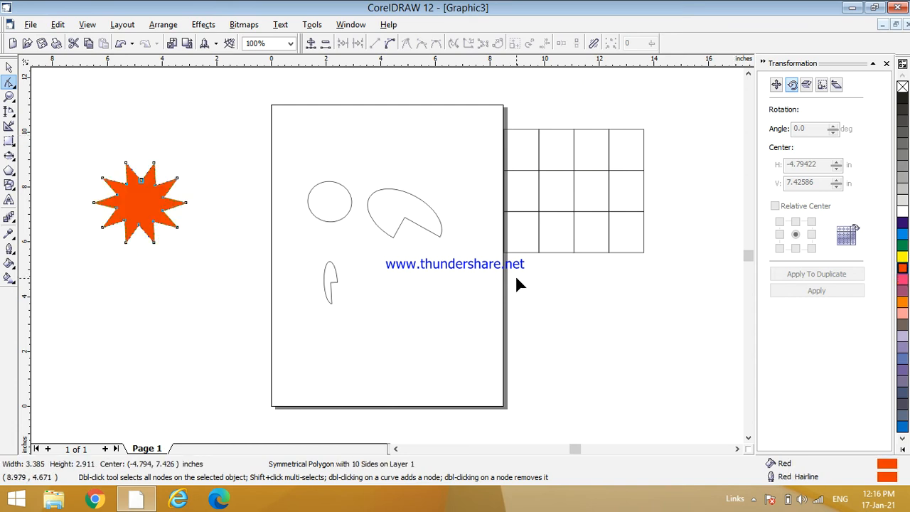
left_click(126, 163)
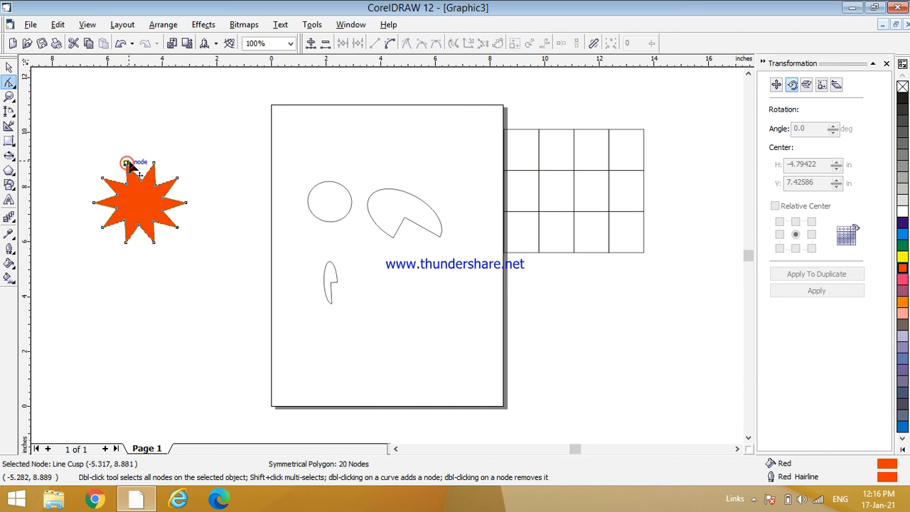
left_click_drag(126, 185, 176, 233)
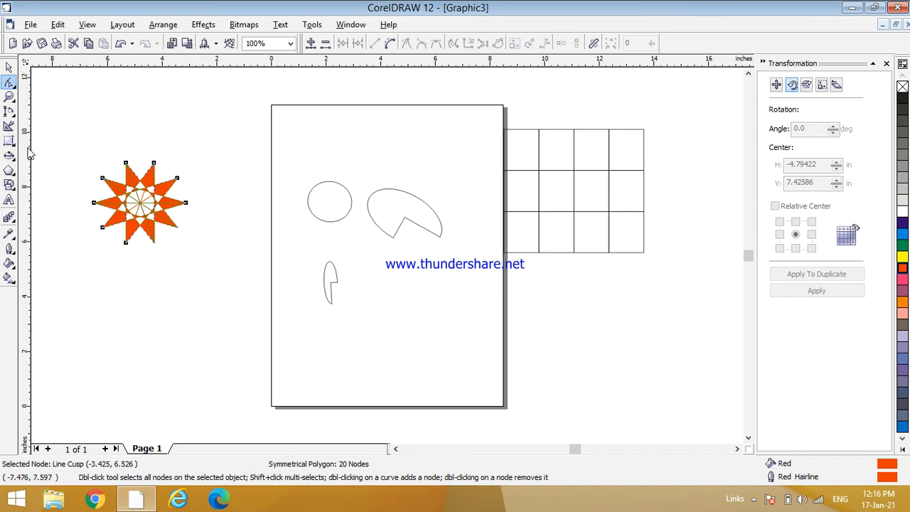
Draw a symmetrical spiral with 4 revolutions, about 2.9 by 1.0 inches, above the red star.
left_click(16, 177)
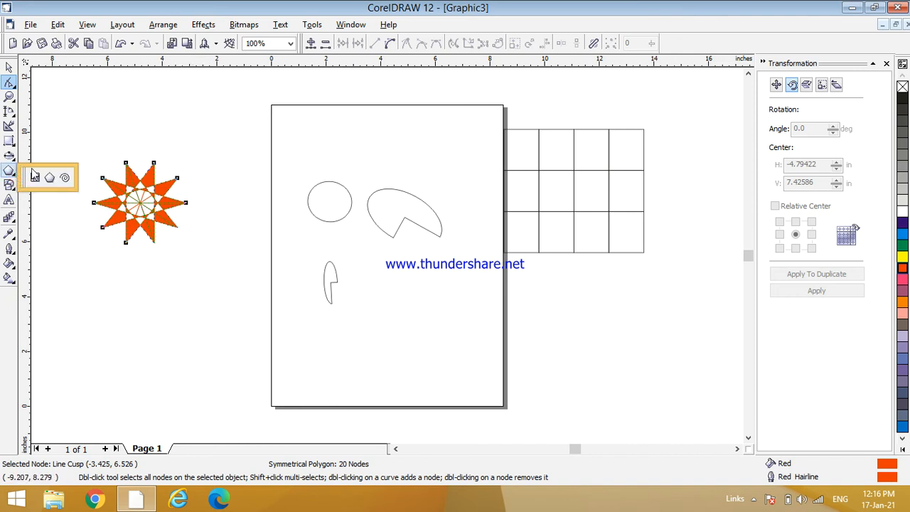
left_click(64, 180)
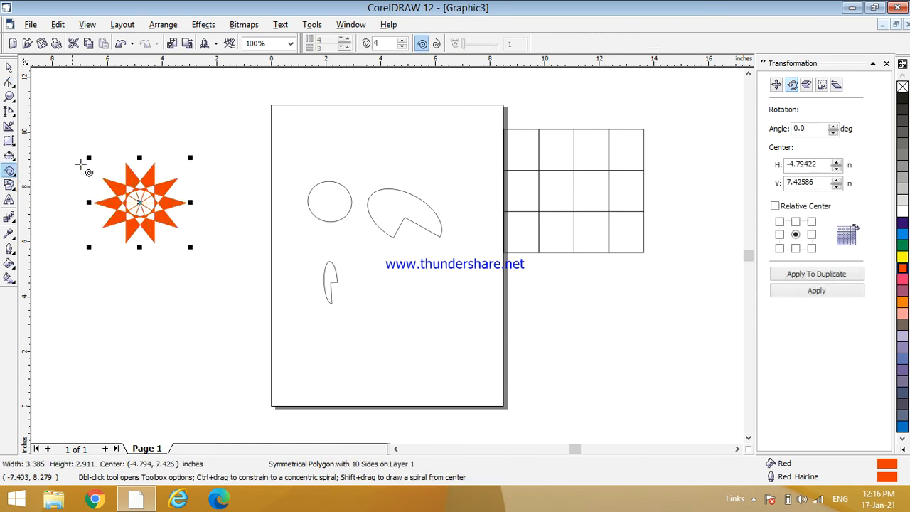
left_click_drag(79, 120, 160, 148)
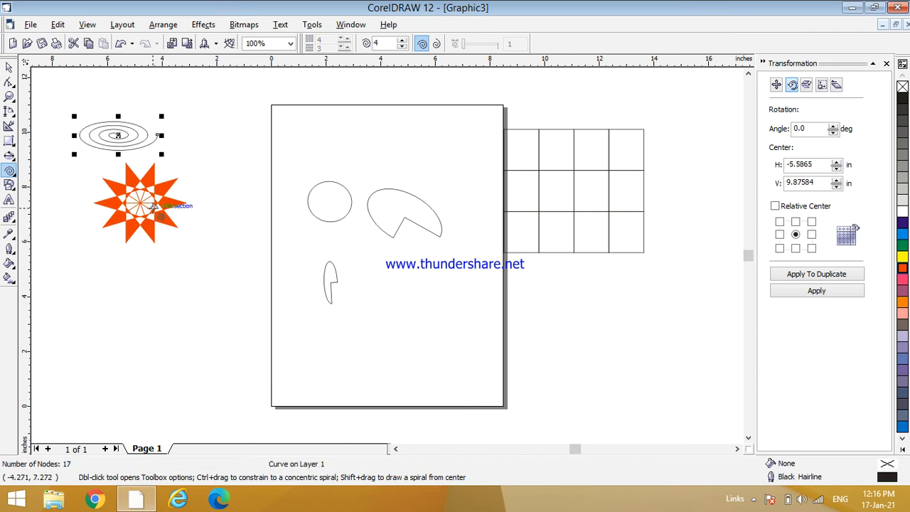
Move the red star down and to the left, and the spiral slightly up and to the right, to separate them.
left_click(10, 66)
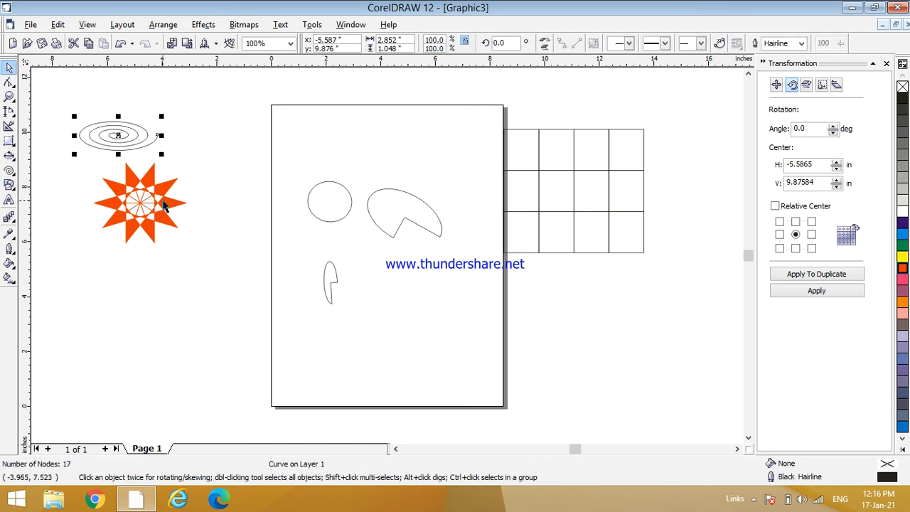
left_click_drag(146, 211, 120, 243)
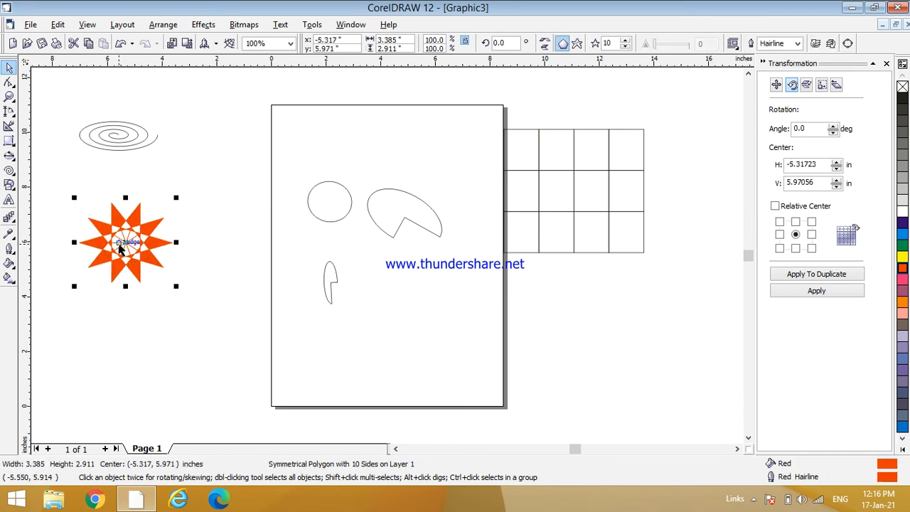
left_click(117, 134)
left_click_drag(117, 135, 137, 126)
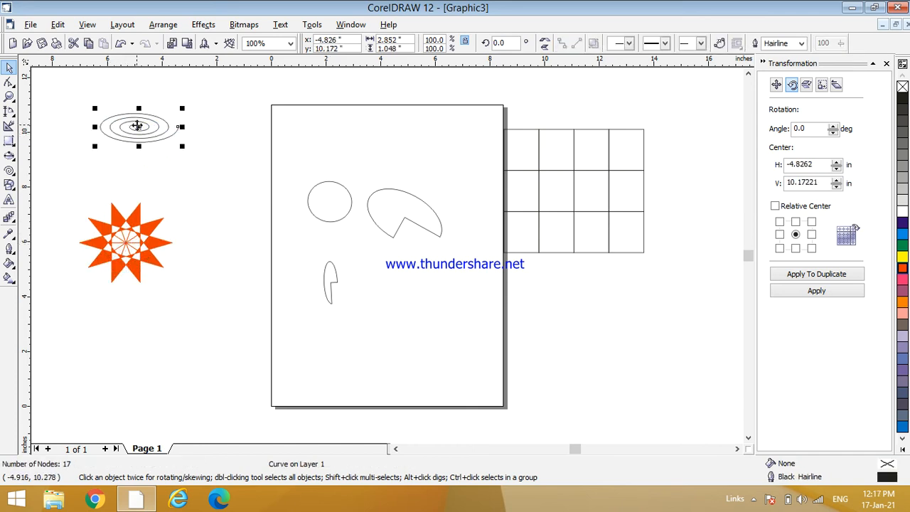
Draw three Basic Shapes parallelograms over and beside the page: one stretched to about 4.6 by 0.7 inches, others about 2.2 by 3.7 and 10.4 by 3.6 inches.
left_click(9, 185)
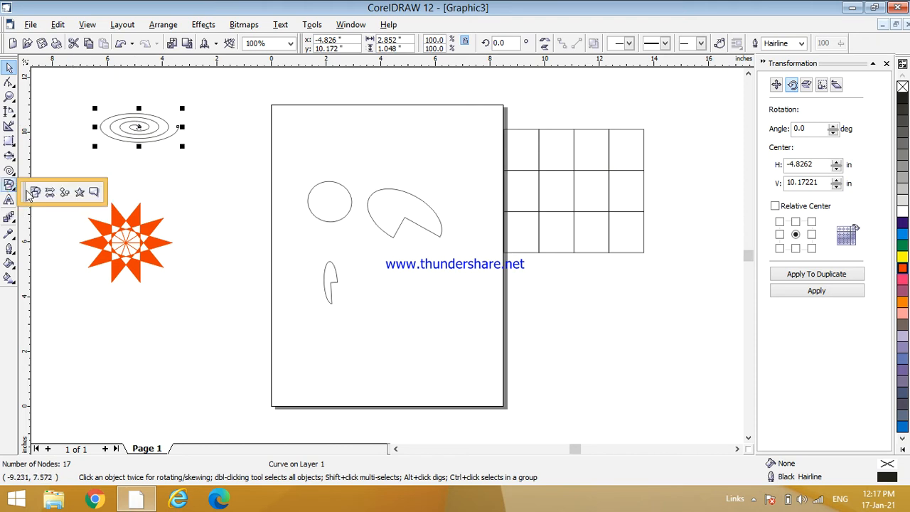
left_click(35, 194)
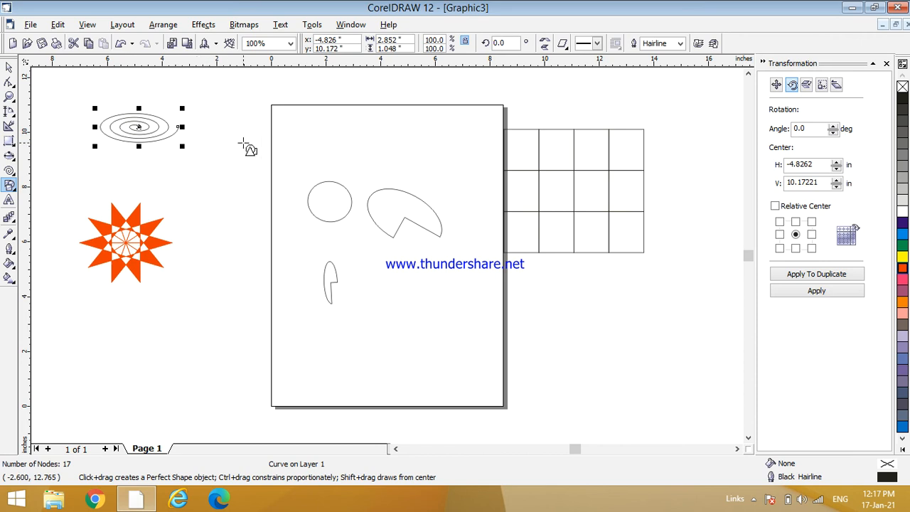
left_click(232, 125)
left_click_drag(232, 126, 320, 147)
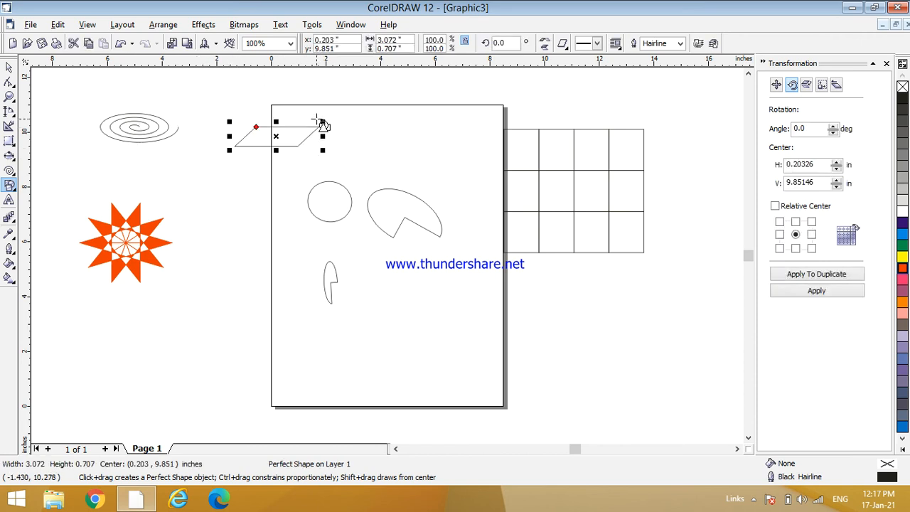
left_click_drag(322, 136, 365, 133)
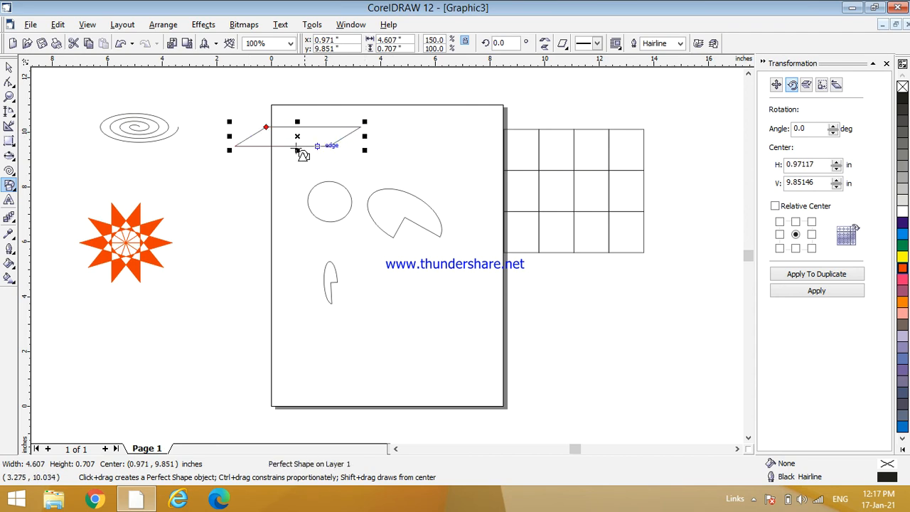
left_click_drag(197, 221, 258, 323)
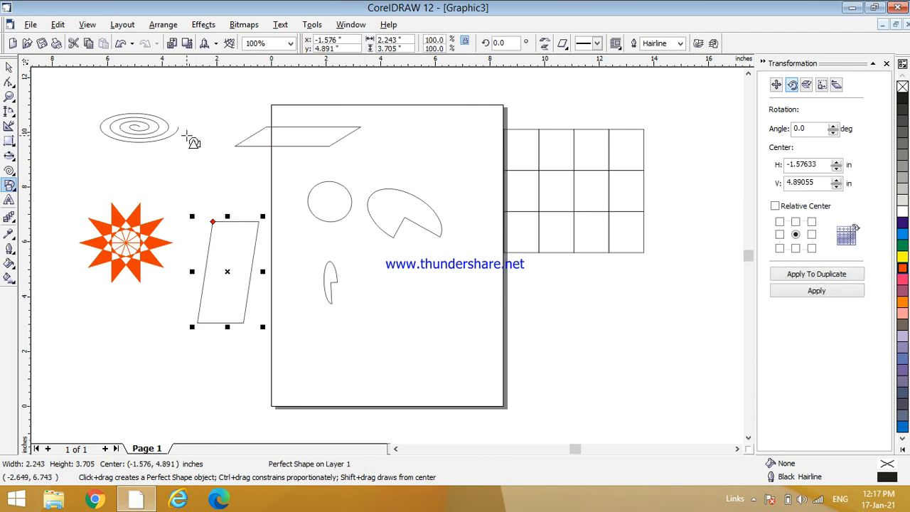
left_click_drag(187, 137, 475, 239)
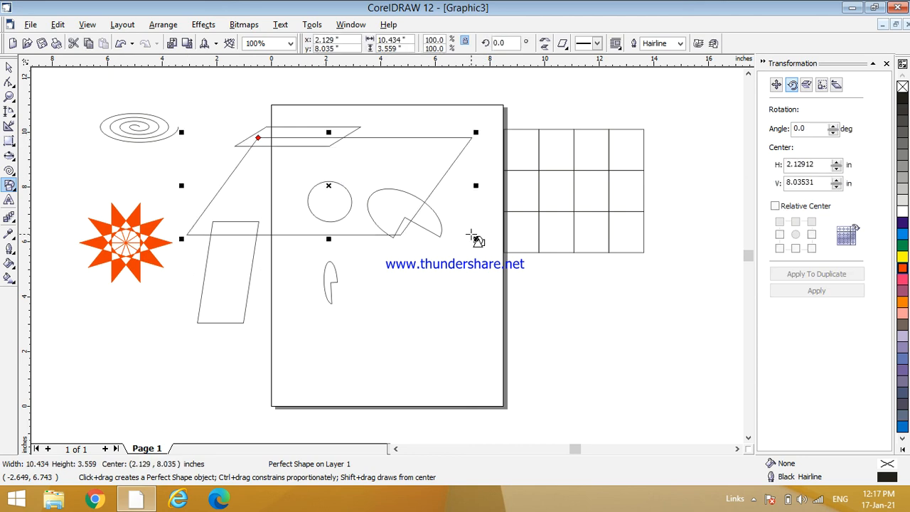
Draw a right-pointing arrow shape about 2.7 by 0.6 inches between the spiral and the red star.
left_click(10, 186)
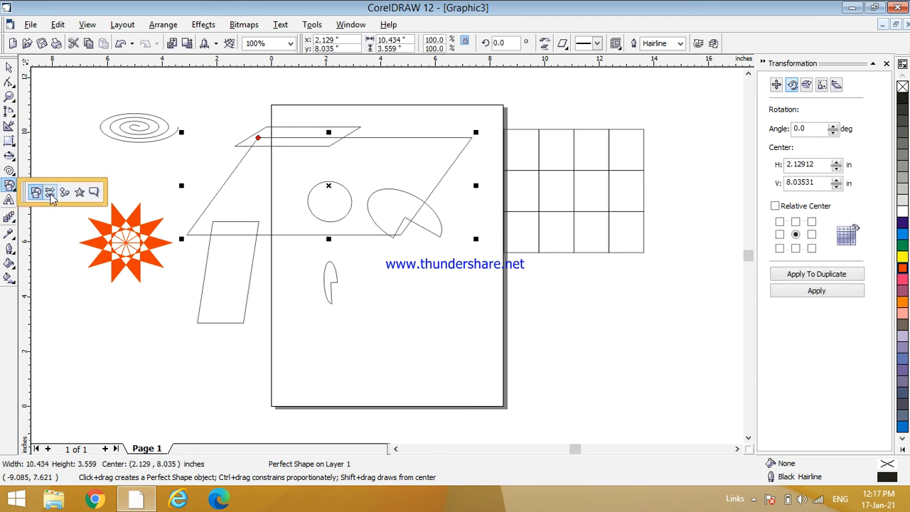
left_click(49, 193)
left_click_drag(73, 169, 171, 171)
mouse_move(152, 163)
left_mouse_down()
mouse_move(150, 153)
mouse_move(154, 161)
left_mouse_up()
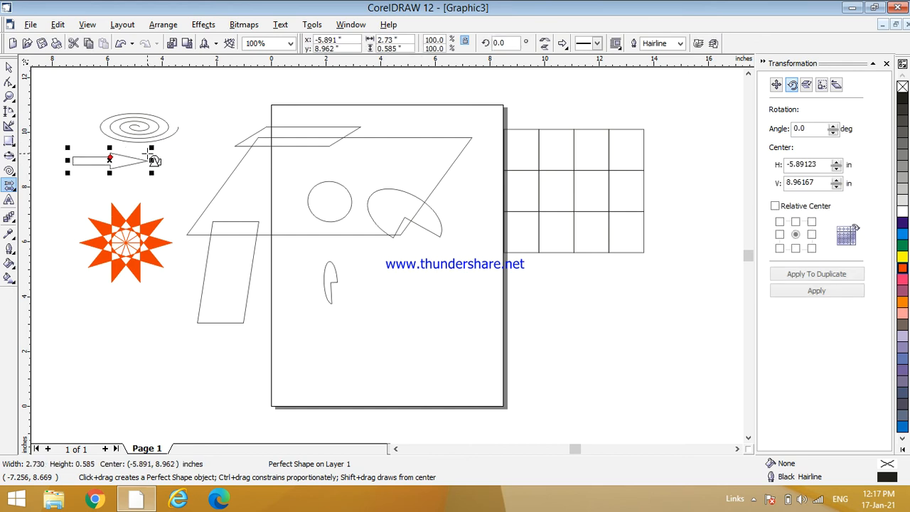
Draw four callouts: about 3.9 by 1.2 inches above the grid, about 4.3 by 2.6 inches below it, one beside the arrow and a large one across the page.
left_click(9, 186)
left_click(95, 196)
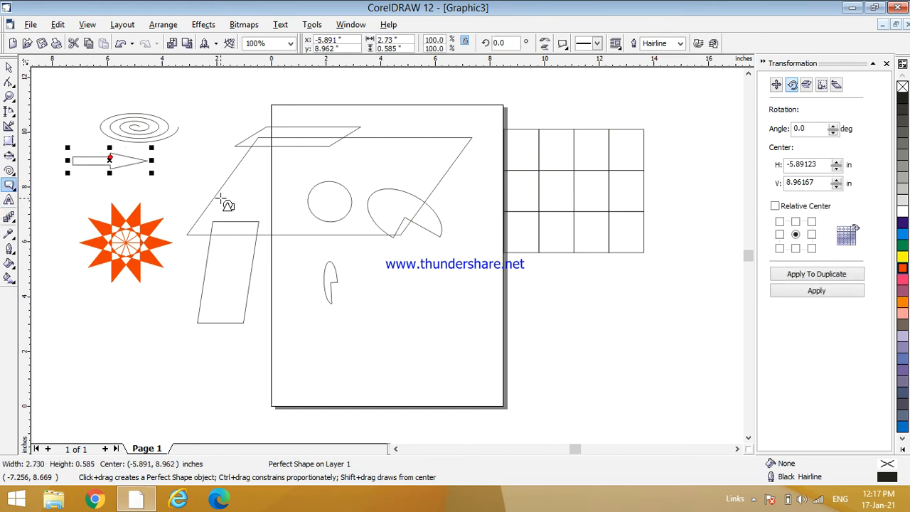
left_click_drag(583, 95, 696, 137)
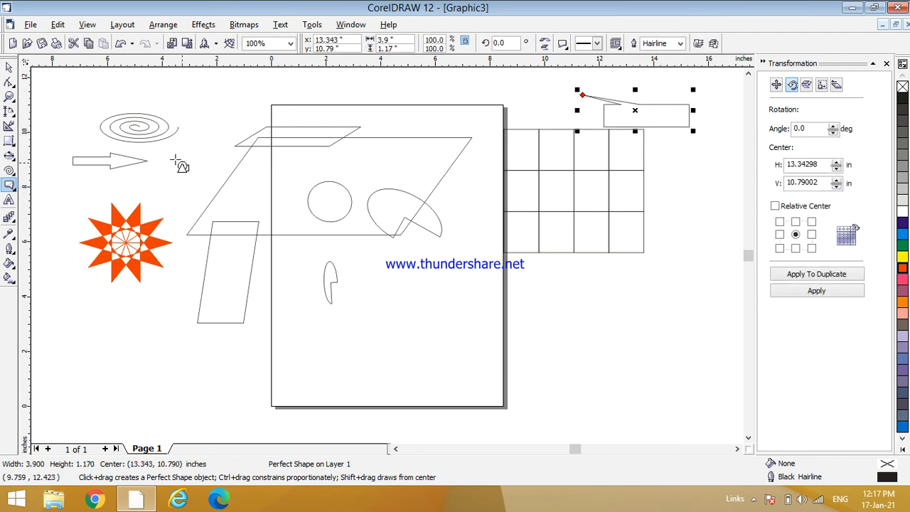
mouse_move(169, 154)
left_mouse_down()
mouse_move(252, 181)
mouse_move(461, 345)
left_mouse_up()
left_click_drag(503, 253, 626, 327)
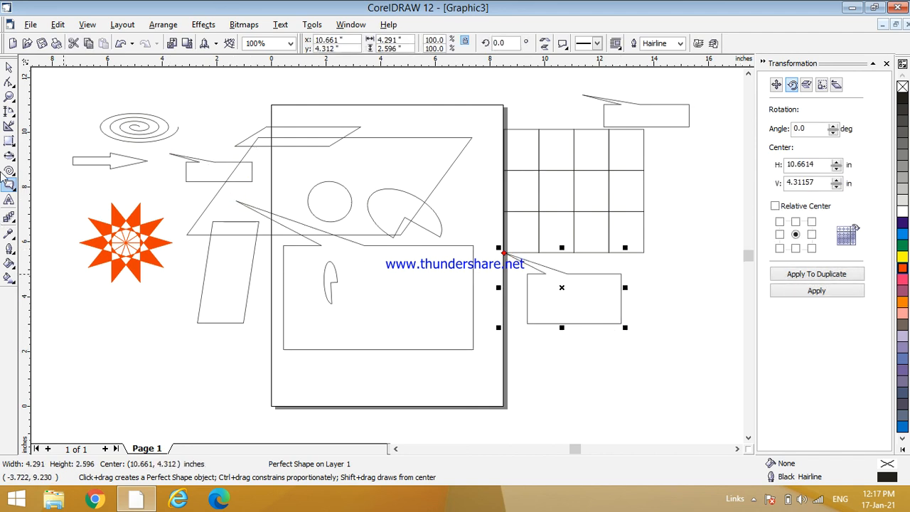
Add the artistic text "yjhvhjk" below the red star and enlarge it to about 102 points.
left_click(10, 188)
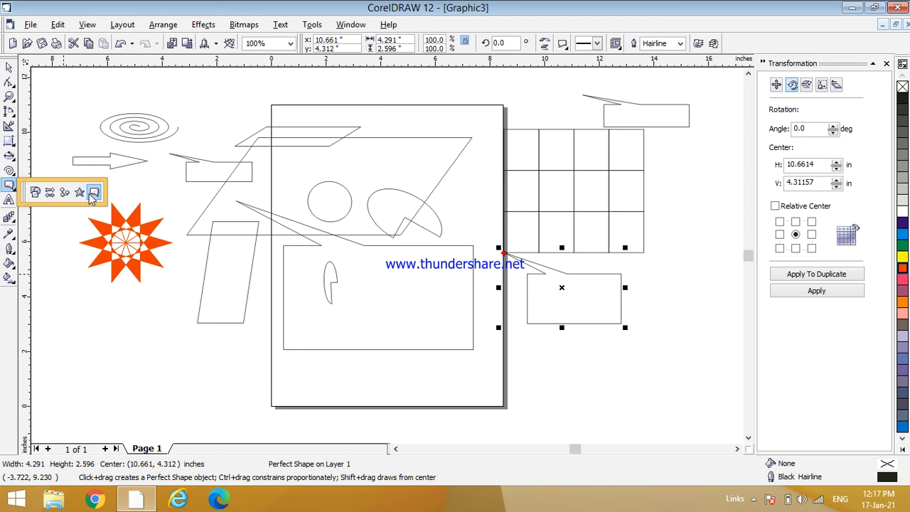
left_click(9, 201)
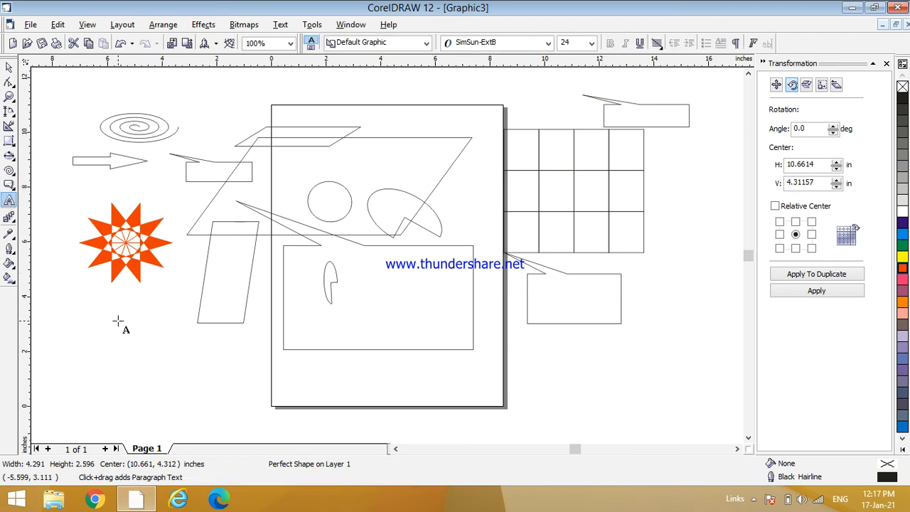
left_click(90, 329)
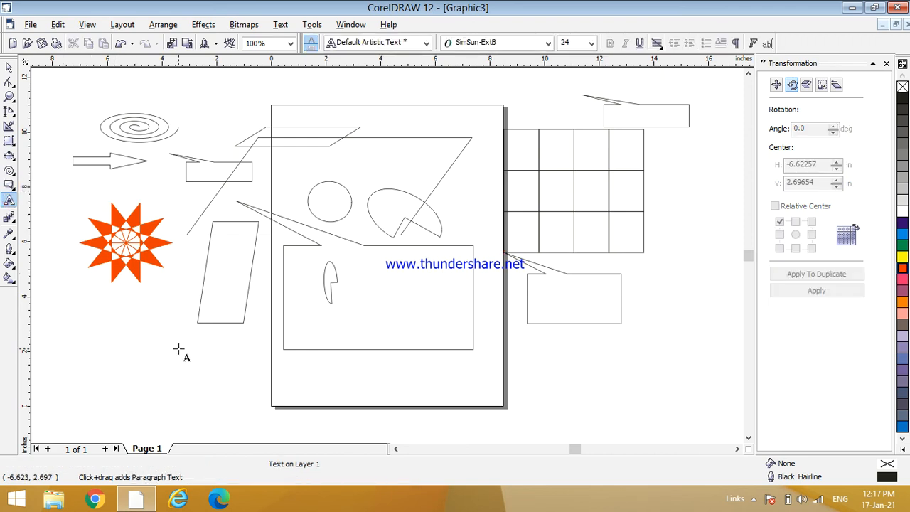
type("yjhkhjk")
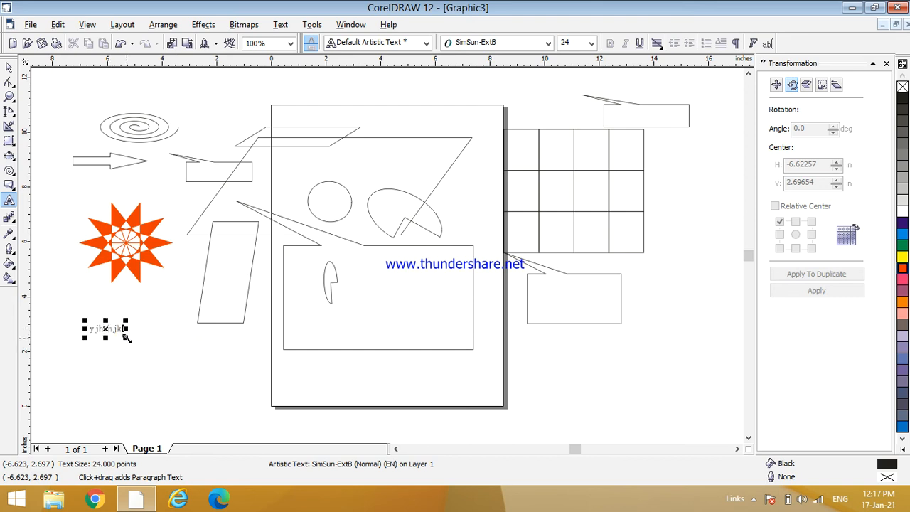
left_click_drag(126, 337, 224, 384)
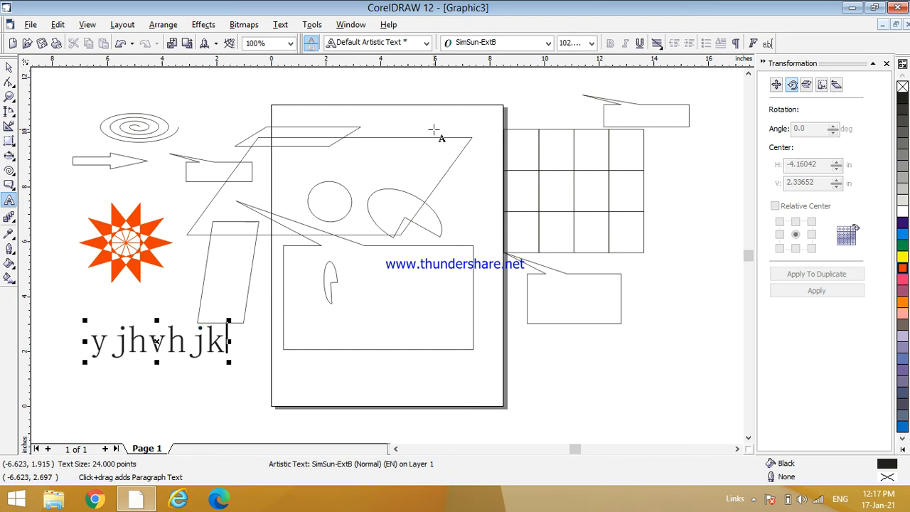
Select all of the text below the red star and set its font to Stencil.
left_click(548, 44)
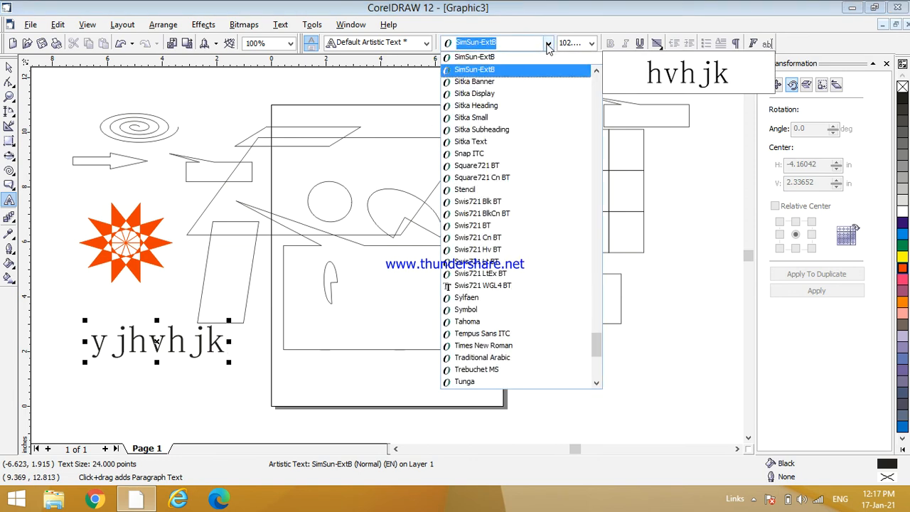
left_click(483, 190)
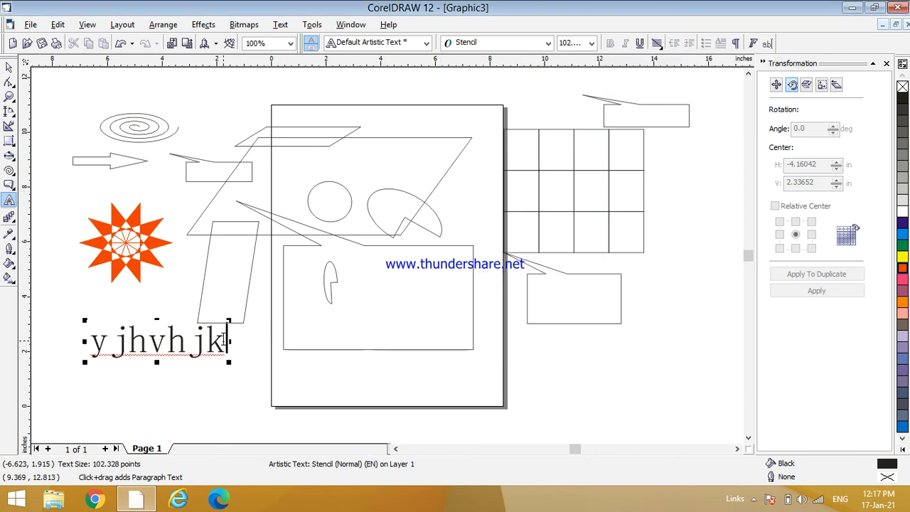
left_click_drag(227, 340, 87, 328)
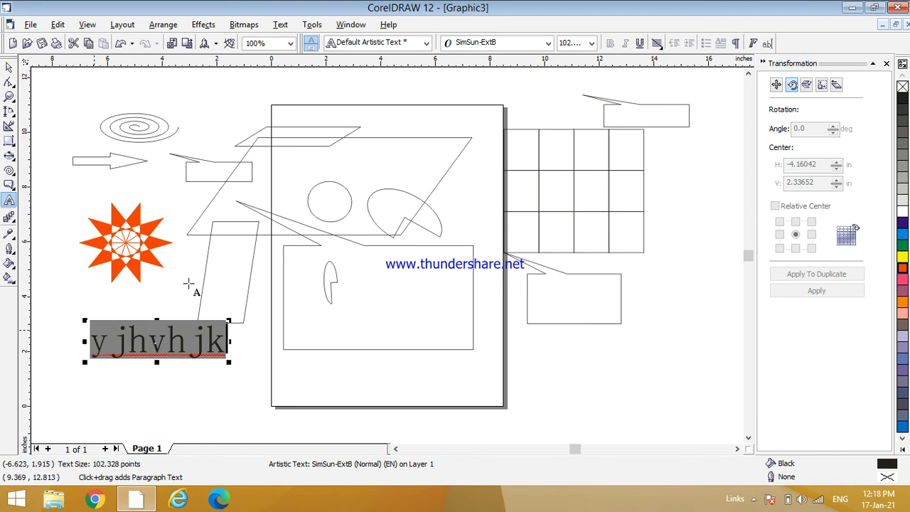
left_click(546, 43)
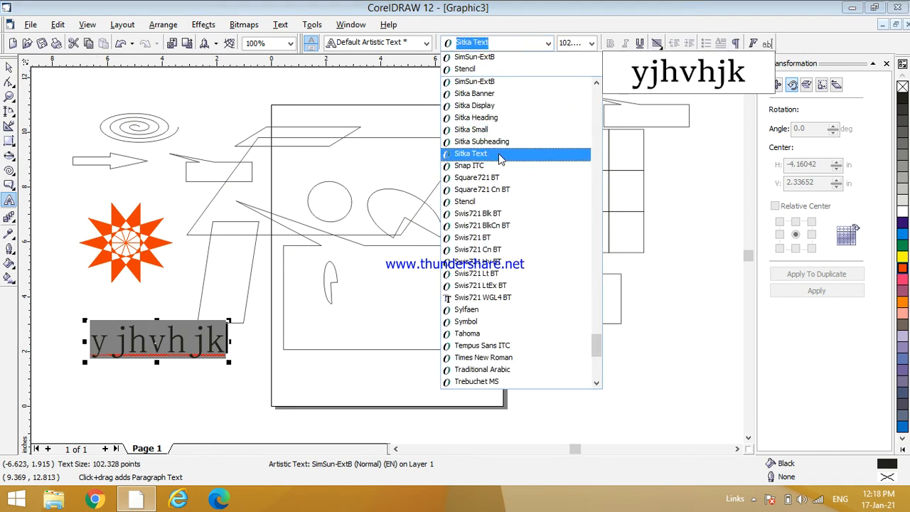
left_click(516, 71)
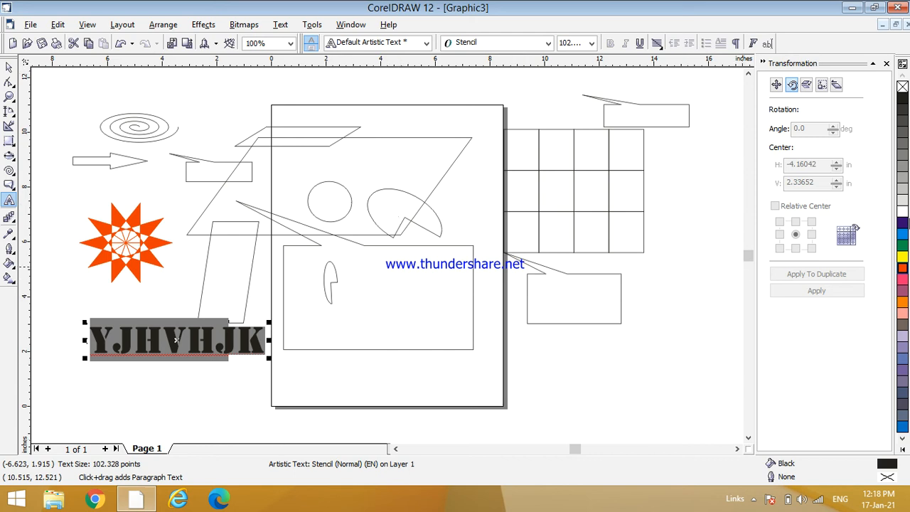
Try Cyan, 80% Black, 90% Black and Navy Blue fills on the Stencil text.
left_click(902, 234)
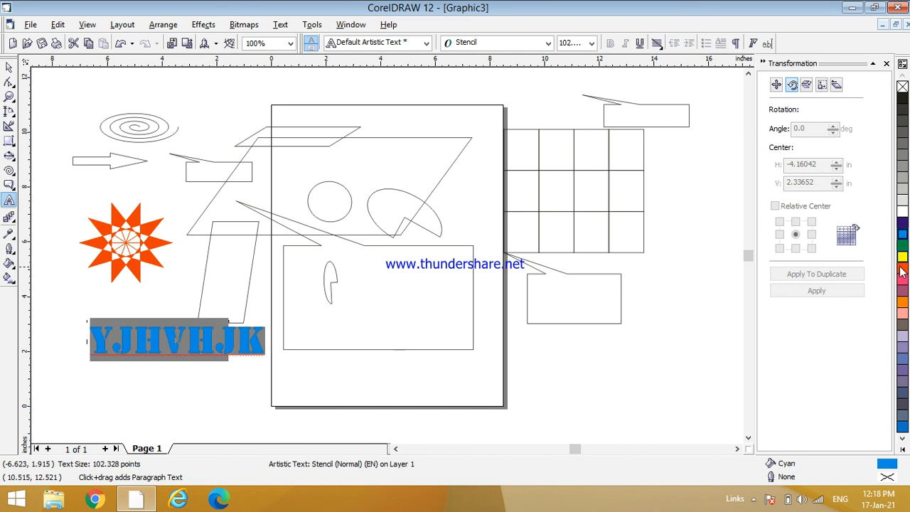
left_click(902, 271)
left_click(902, 234)
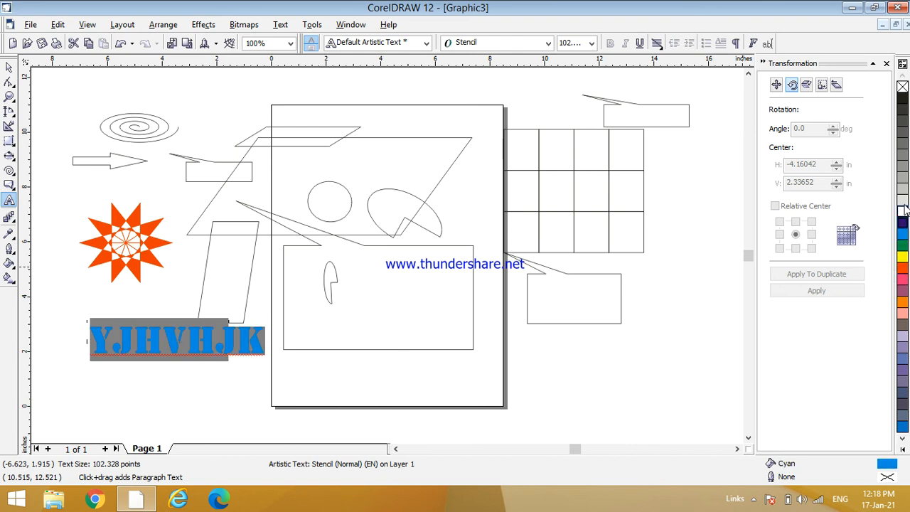
left_click(902, 201)
left_click(904, 119)
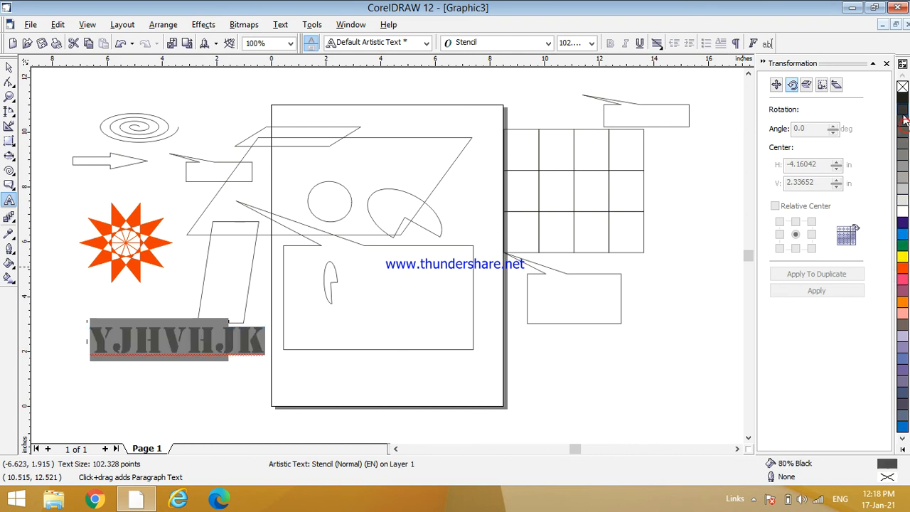
left_click(903, 109)
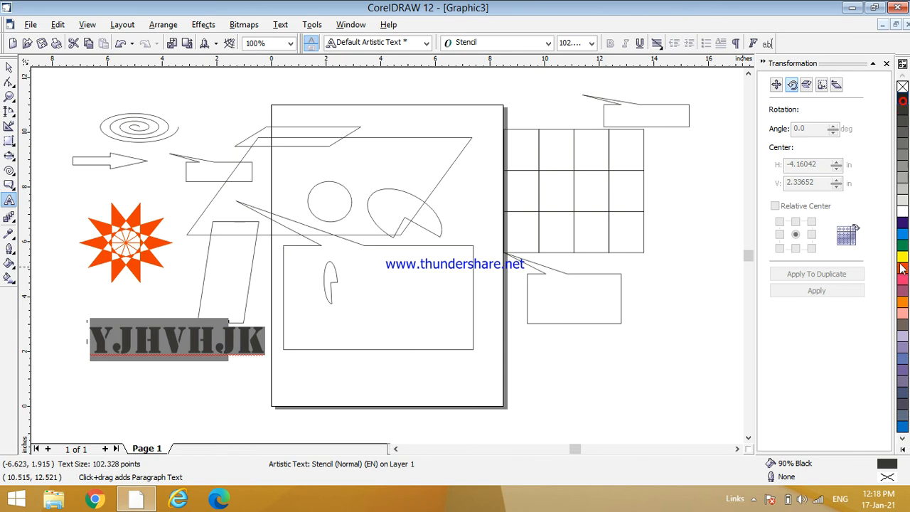
left_click(902, 393)
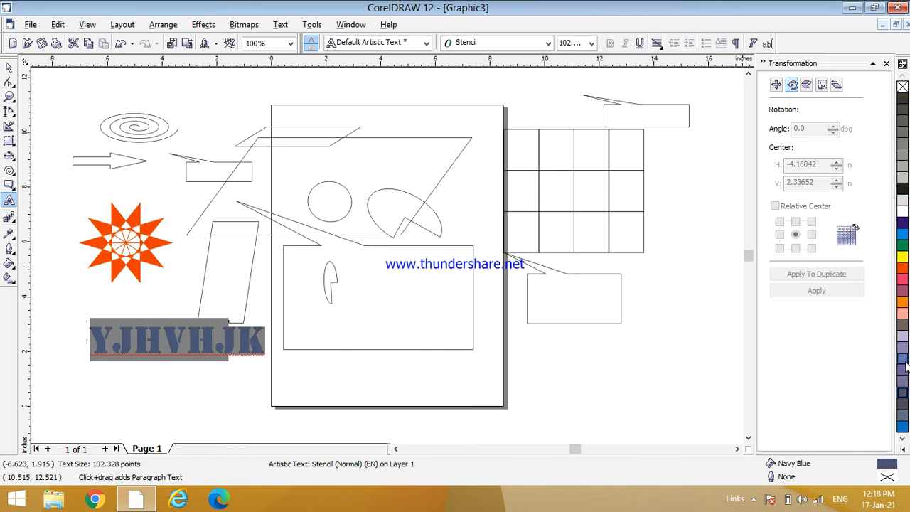
Fill the Stencil text with Orange and give it a Blue outline.
left_click(902, 302)
right_click(902, 223)
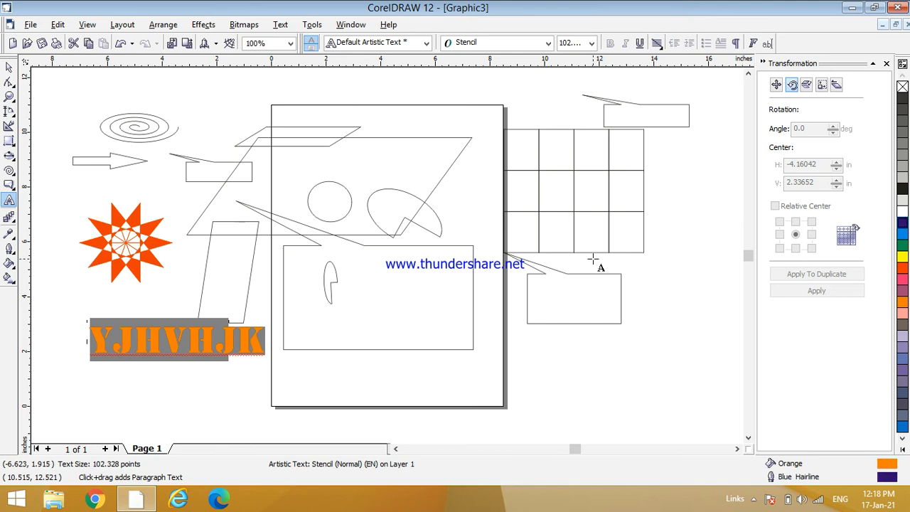
left_click(13, 223)
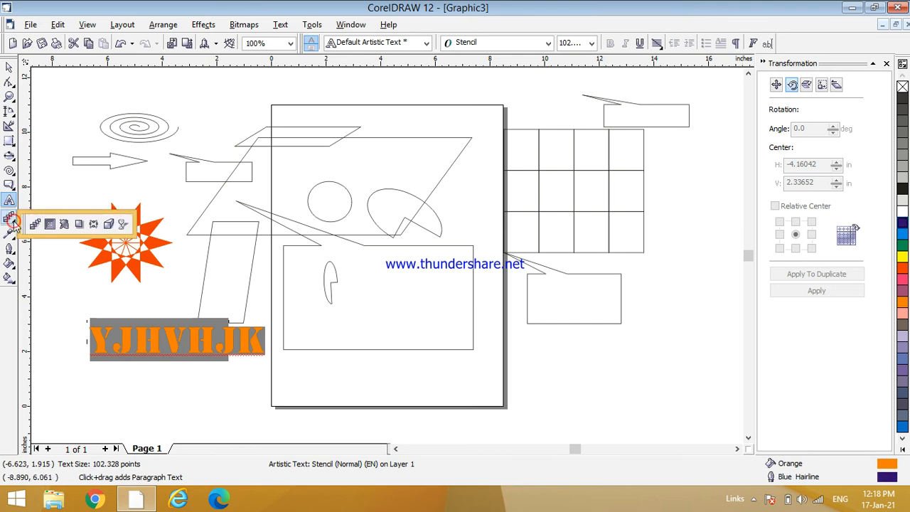
left_click(35, 226)
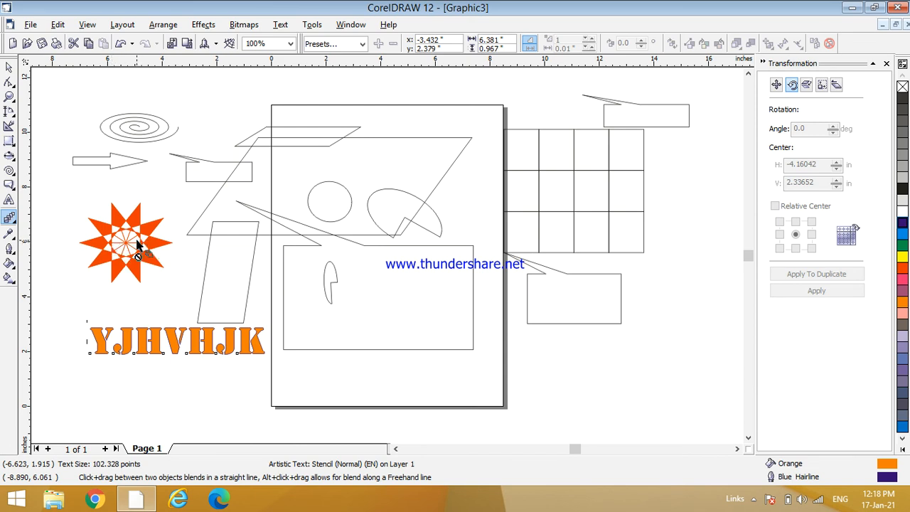
left_click(9, 67)
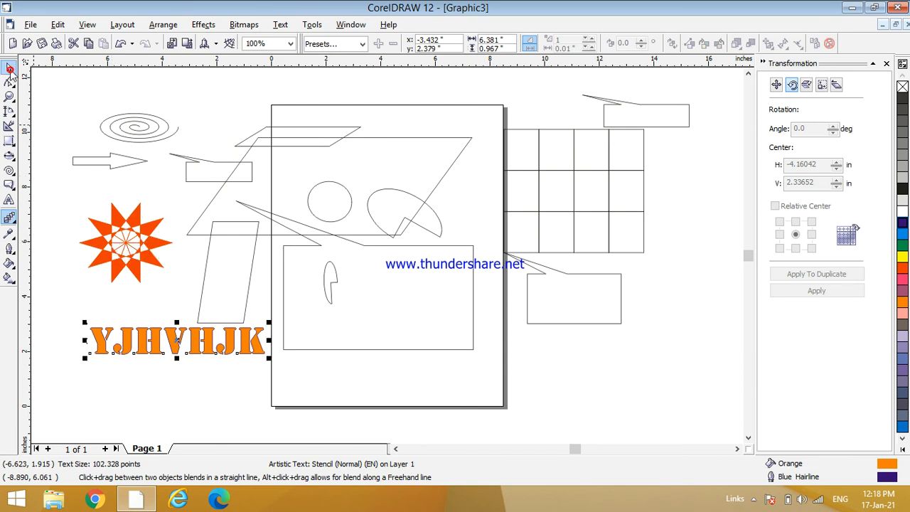
left_click(110, 162)
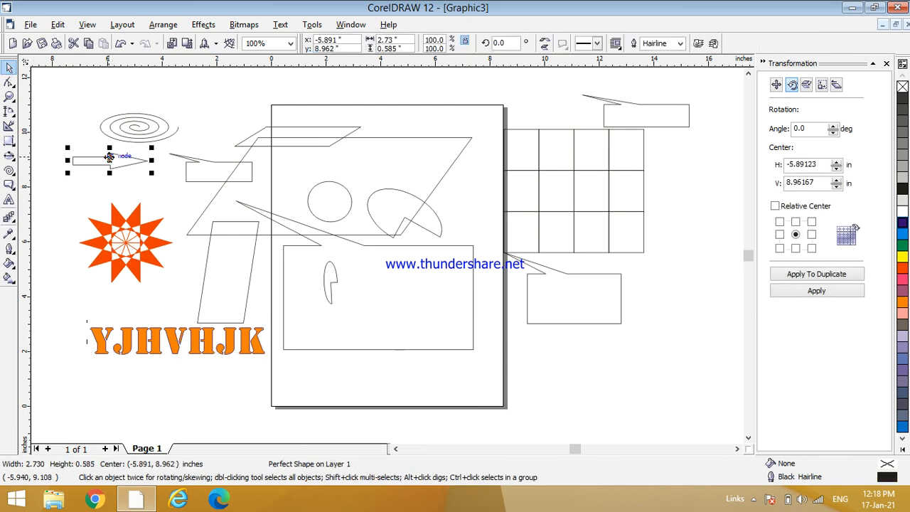
Create a new blank drawing and draw a 10-sided polygon about 2.7 by 2.2 inches in the empty area beside the page.
left_click(31, 24)
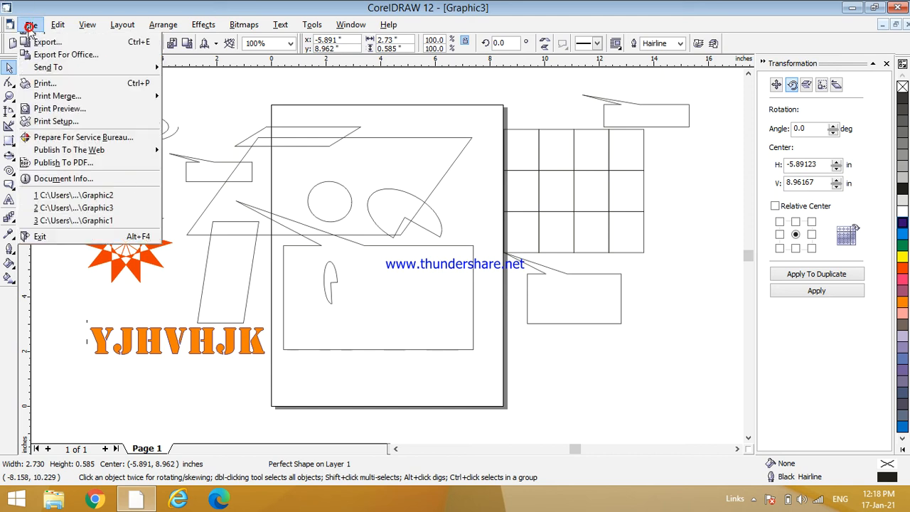
left_click(58, 40)
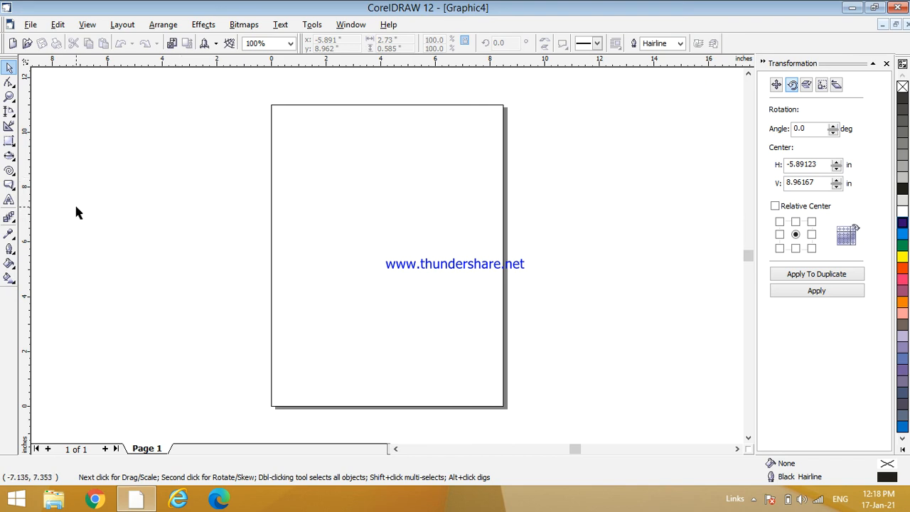
left_click(9, 170)
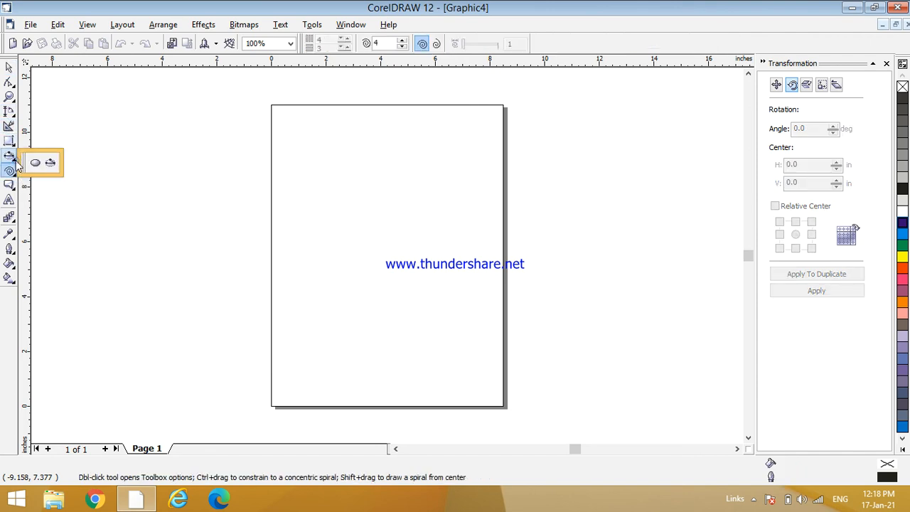
left_click(14, 185)
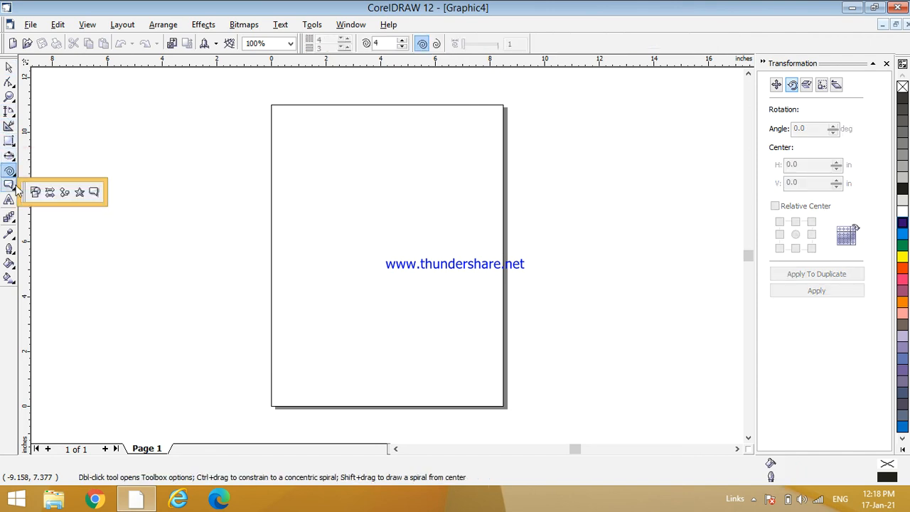
left_click(14, 188)
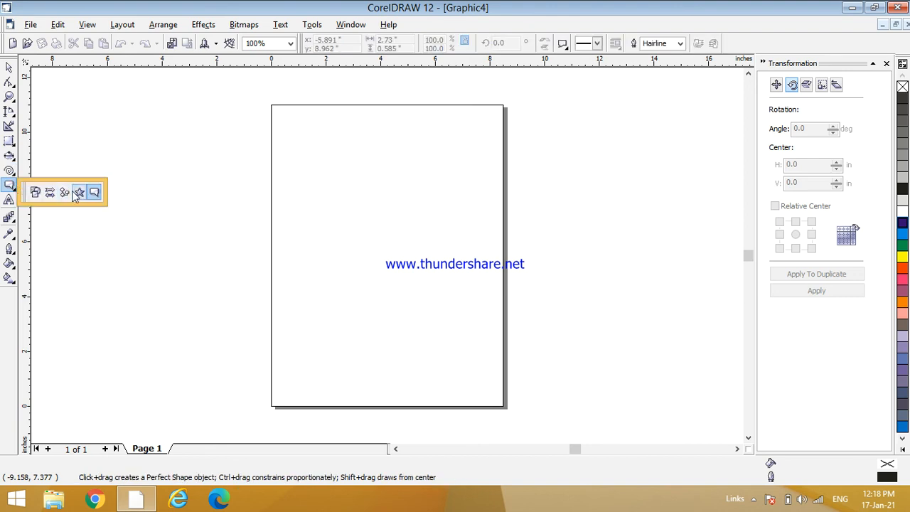
left_click(14, 174)
left_click(50, 177)
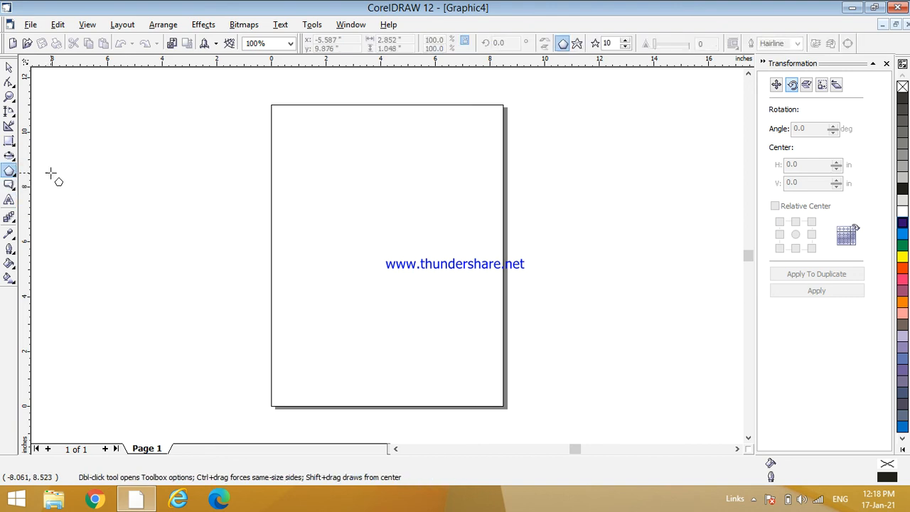
left_click_drag(113, 166, 189, 226)
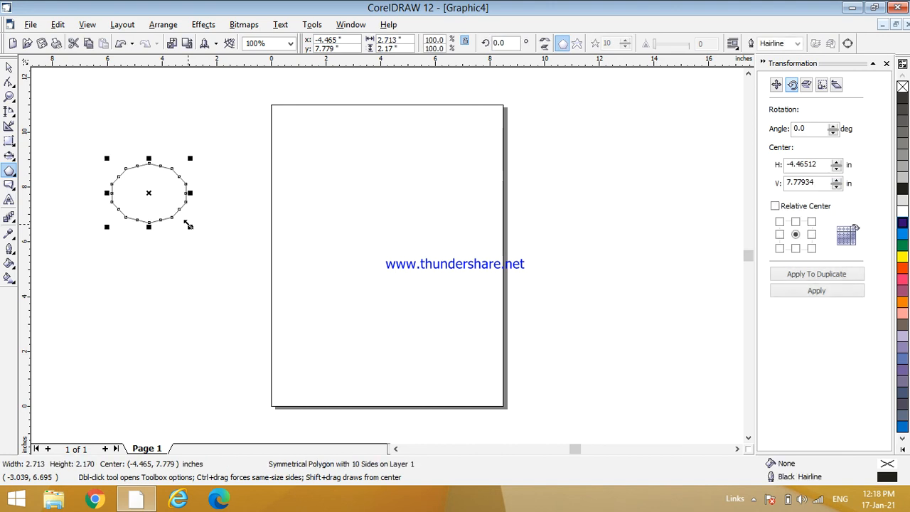
Reshape the polygon into a ten-point star with narrow spikes by pulling an edge node past its centre, and fill it Red.
left_click(10, 82)
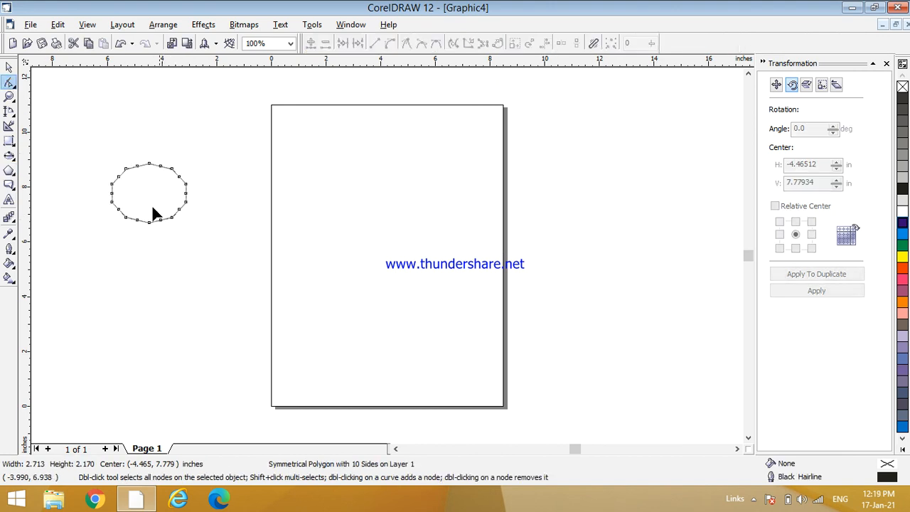
left_click_drag(138, 168, 157, 201)
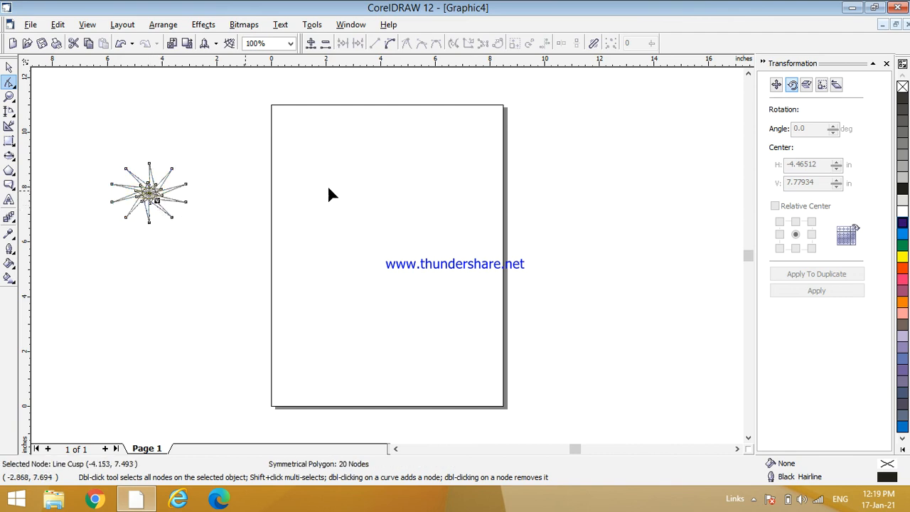
left_click(903, 269)
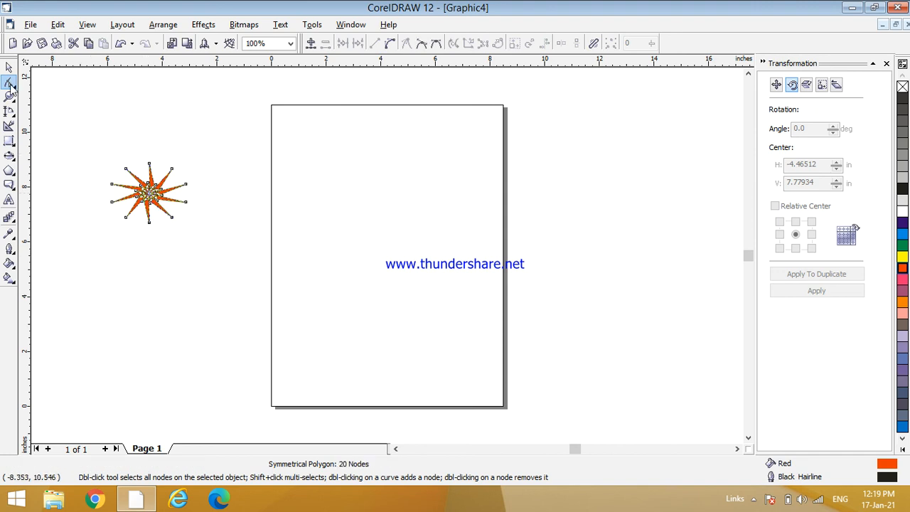
Move the red star down about 2.6 inches.
left_click(9, 66)
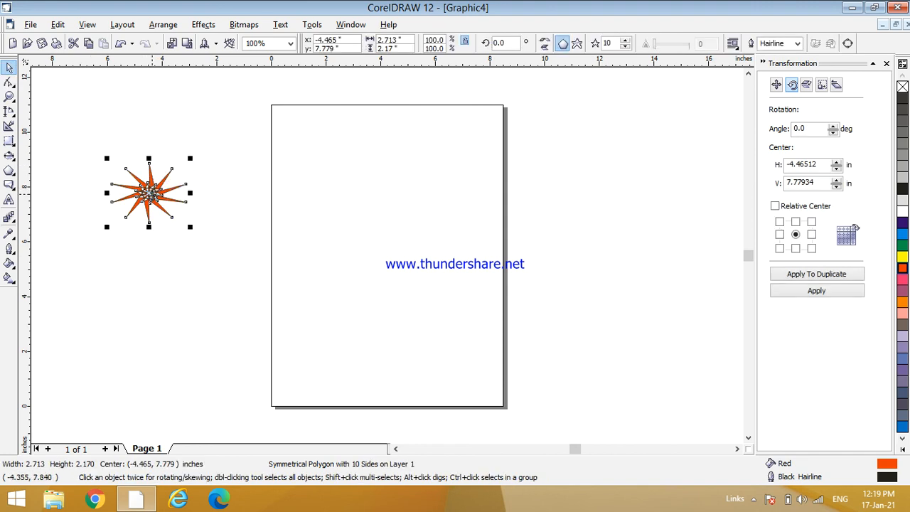
left_click_drag(149, 193, 152, 264)
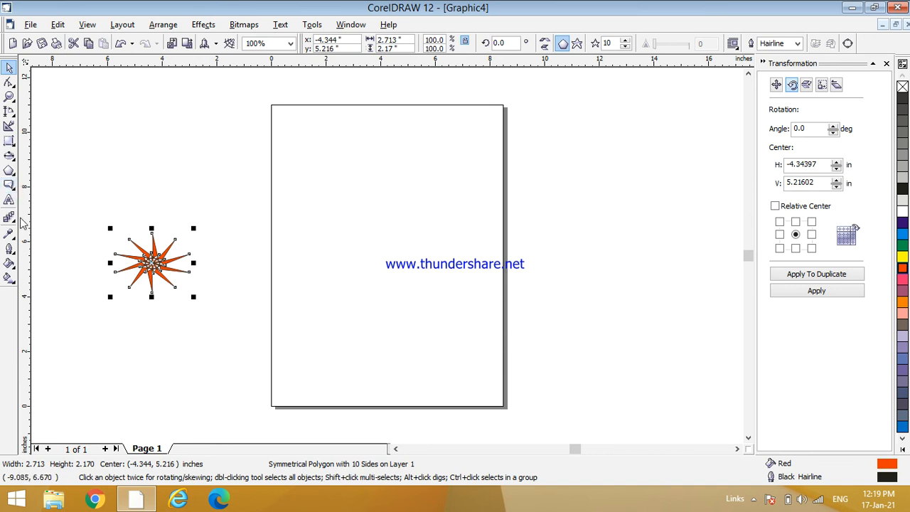
Draw a three-point rectangle about 2.05 by 0.49 inches above the red star and fill it Green.
left_click(9, 218)
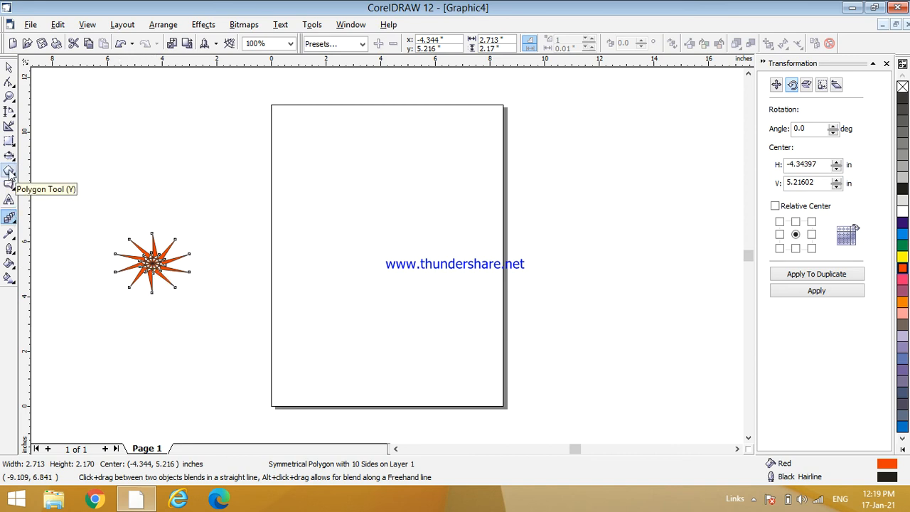
left_click(9, 140)
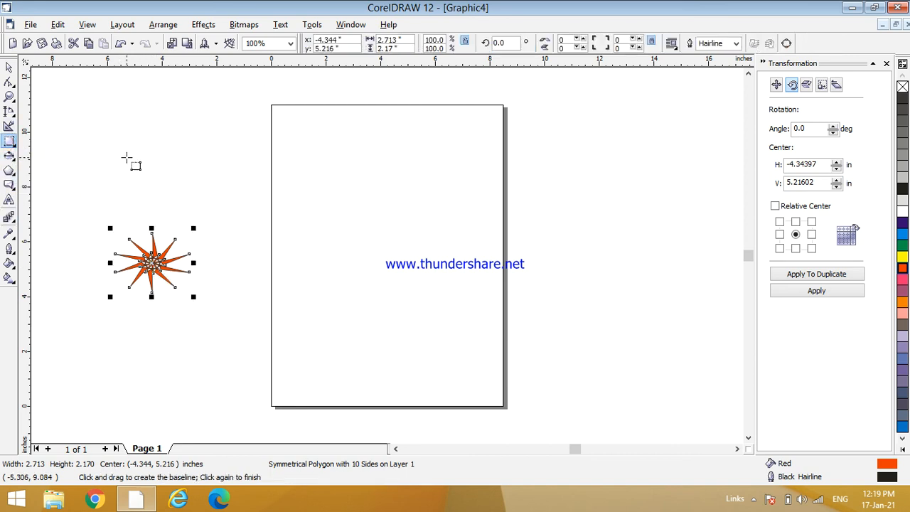
left_click(127, 157)
left_click_drag(164, 172, 182, 154)
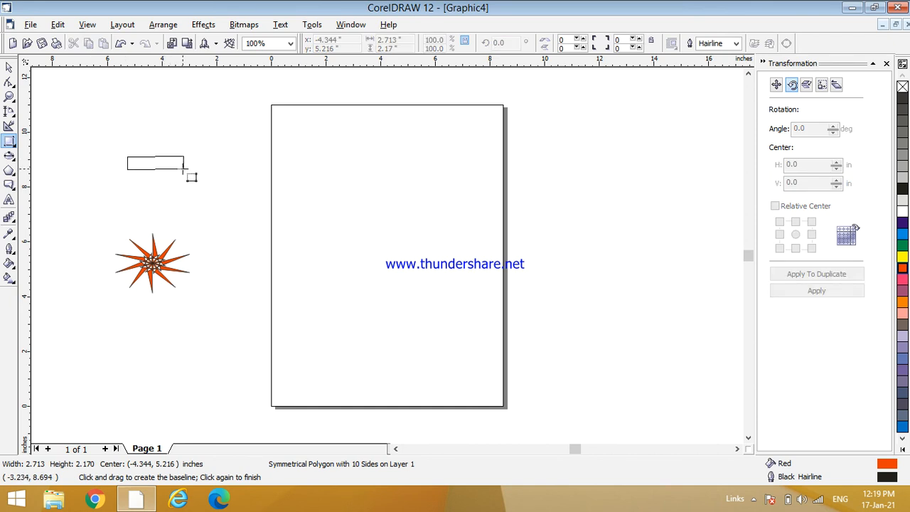
left_click(184, 169)
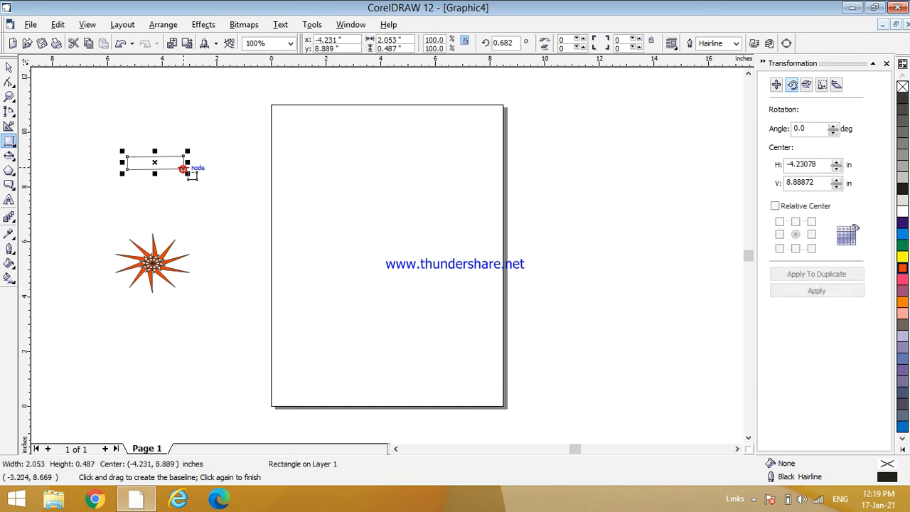
left_click(902, 246)
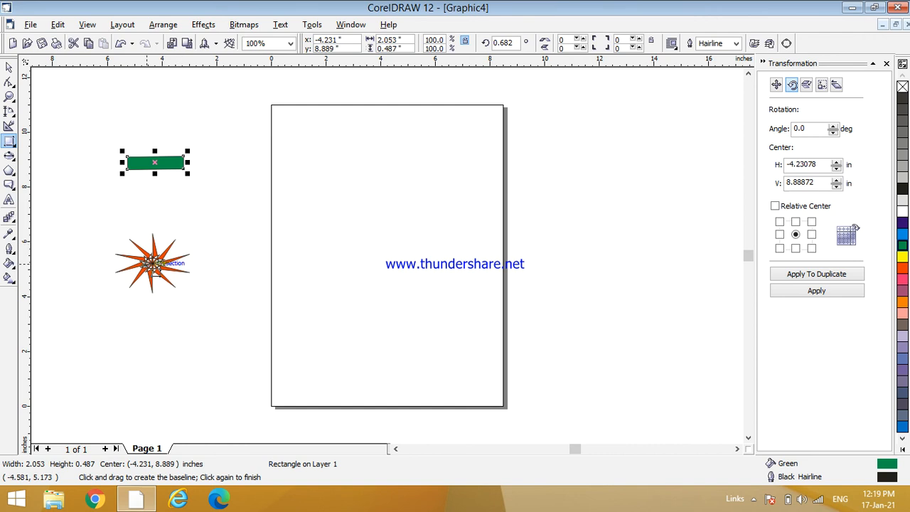
Blend the red star into the green rectangle in a straight line with 20 steps.
left_click(10, 219)
left_click(162, 275)
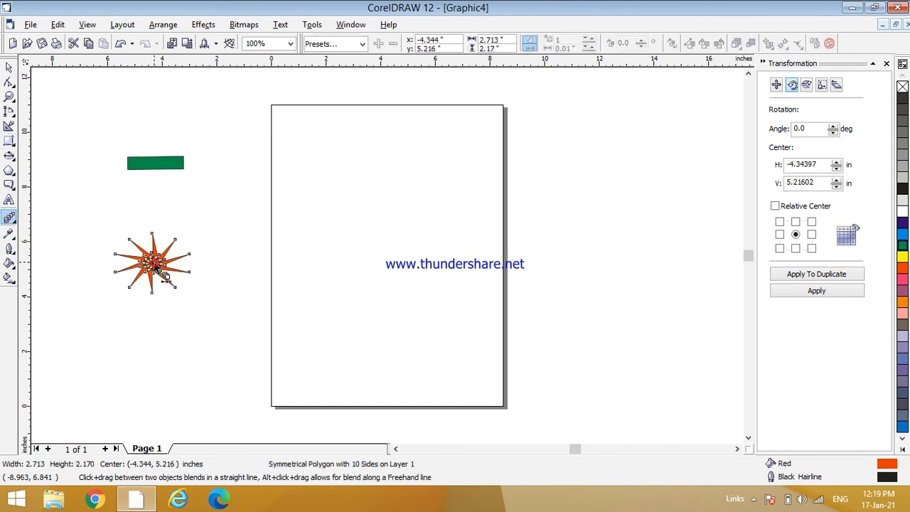
left_click_drag(162, 274, 152, 185)
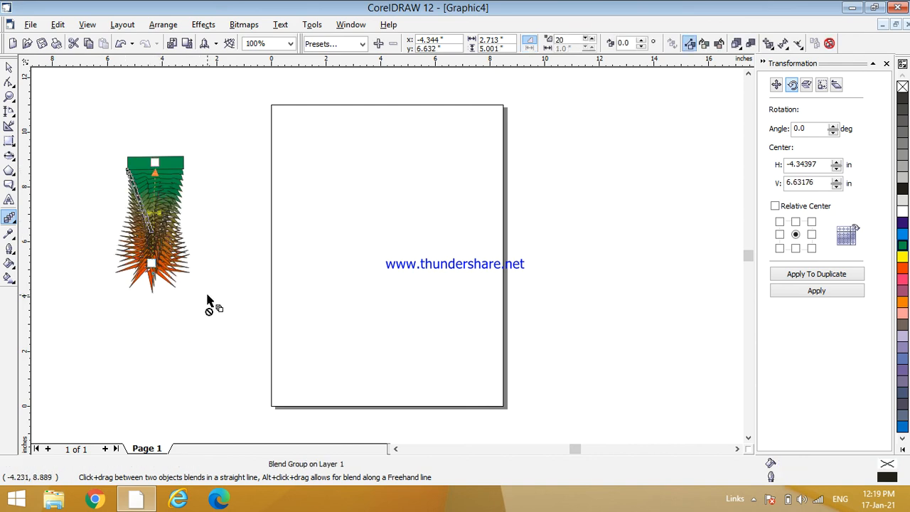
left_click(163, 317)
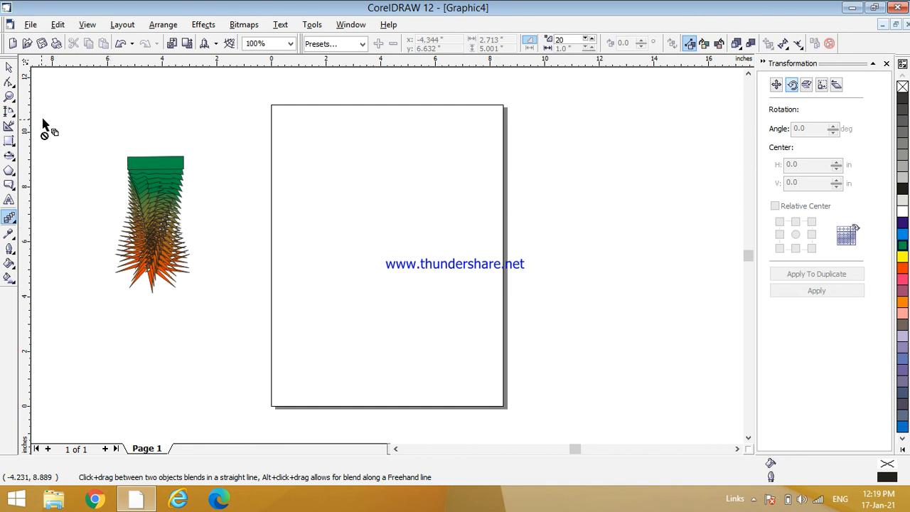
Select the whole blend group and view the dialog for saving it as a preset, without saving.
left_click(9, 67)
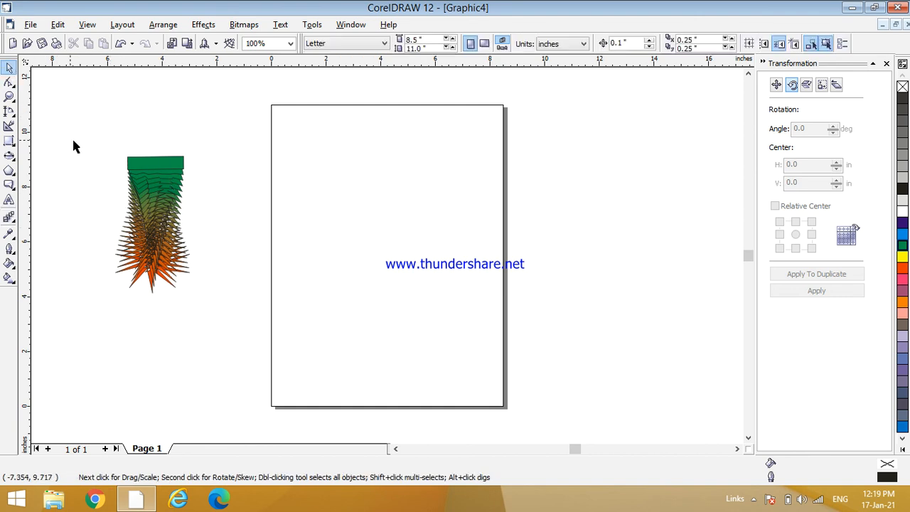
left_click_drag(73, 146, 285, 329)
left_click(244, 285)
left_click_drag(93, 113, 234, 324)
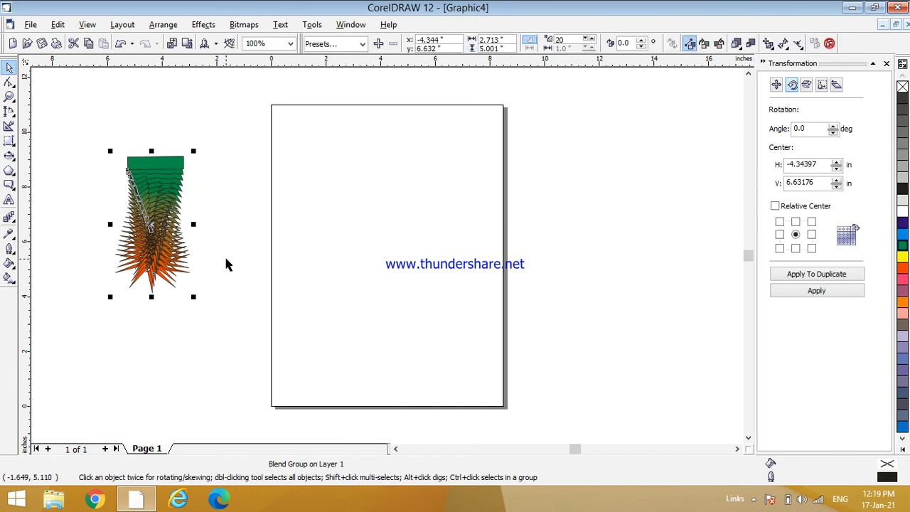
left_click(378, 43)
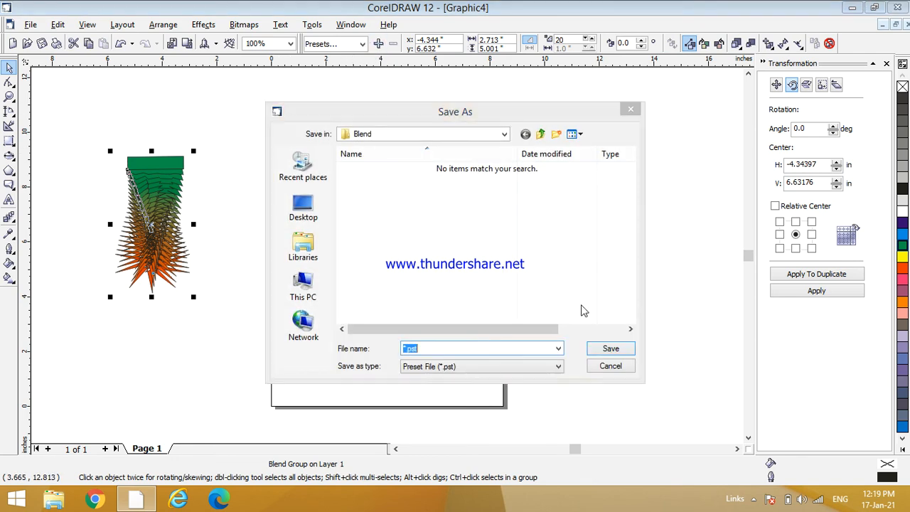
left_click(609, 366)
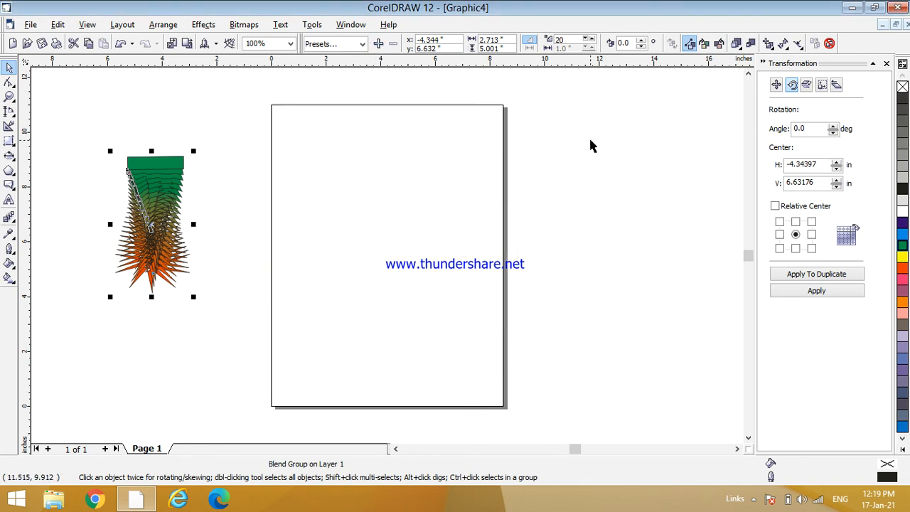
Try the clockwise colour progression on the blend, switch it to counterclockwise, and turn on accelerated sizing.
left_click(702, 43)
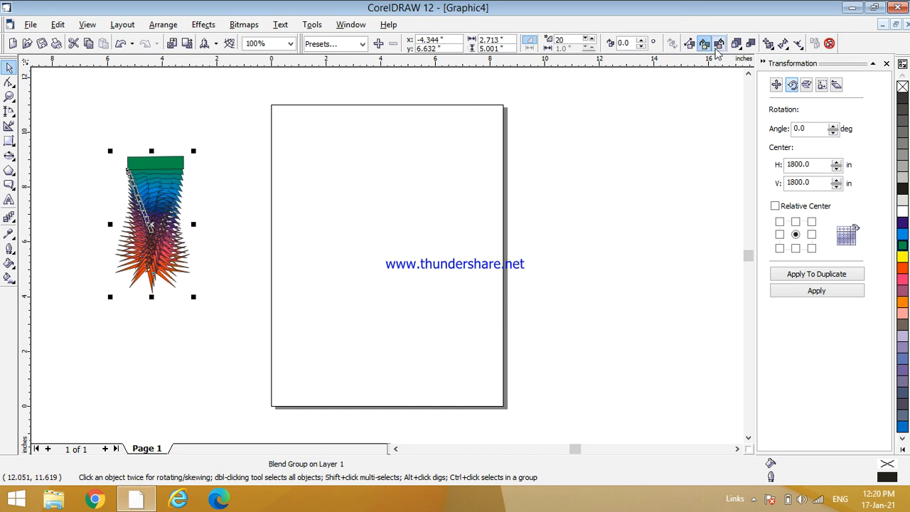
left_click(717, 44)
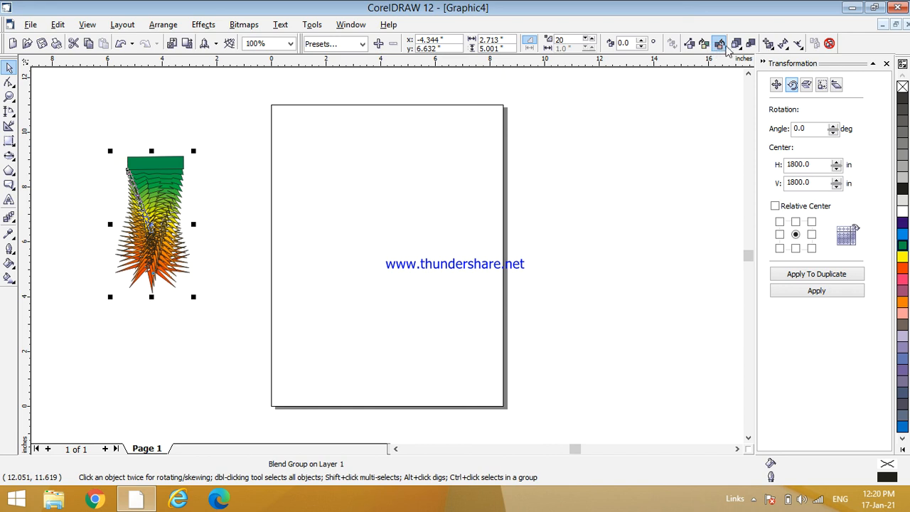
left_click(736, 44)
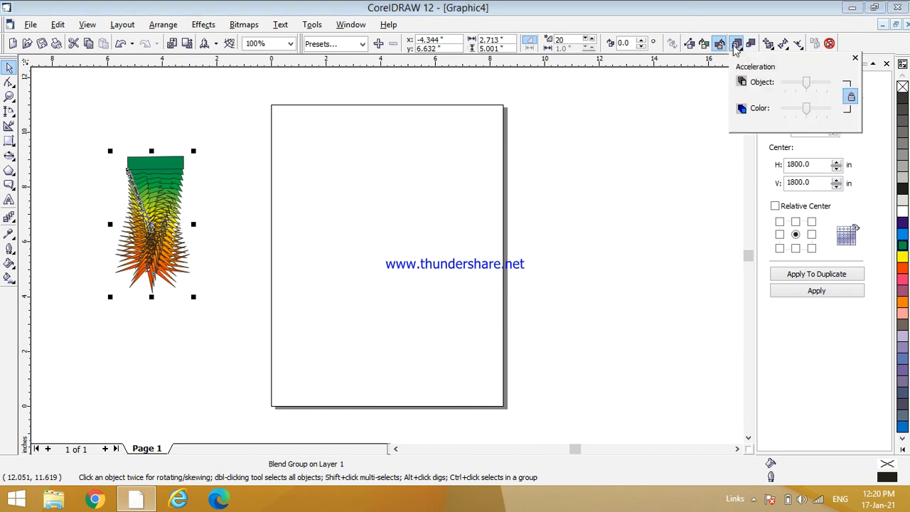
left_click(750, 43)
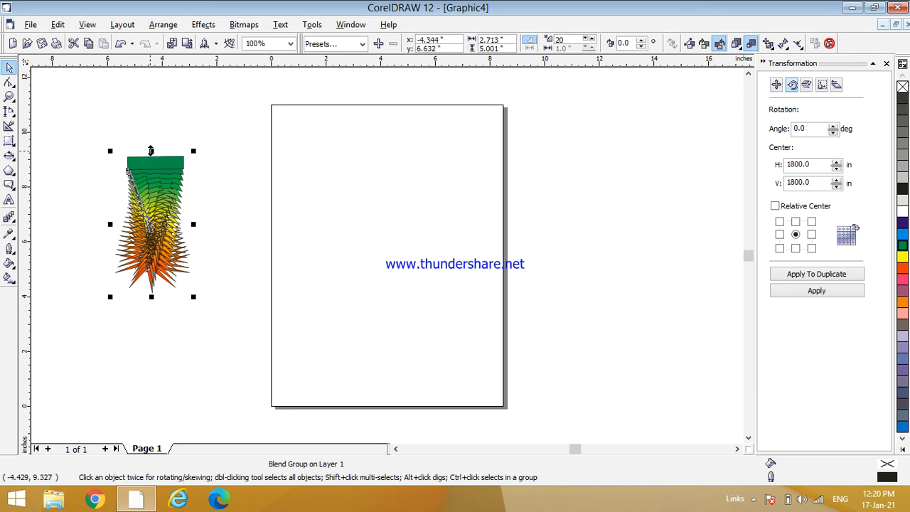
Stretch the blend group to about 5.65 by 7.58 inches beside the page, and deselect it.
left_click_drag(151, 150, 151, 112)
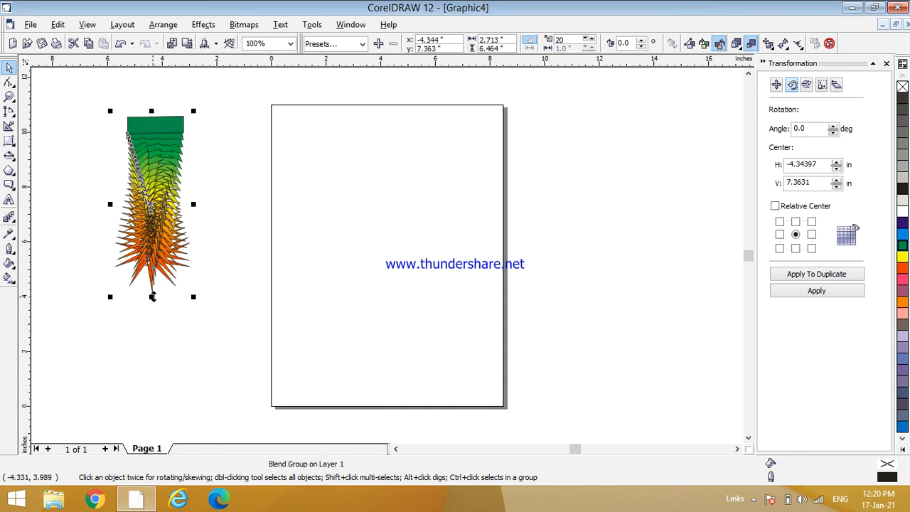
left_click_drag(192, 299, 247, 306)
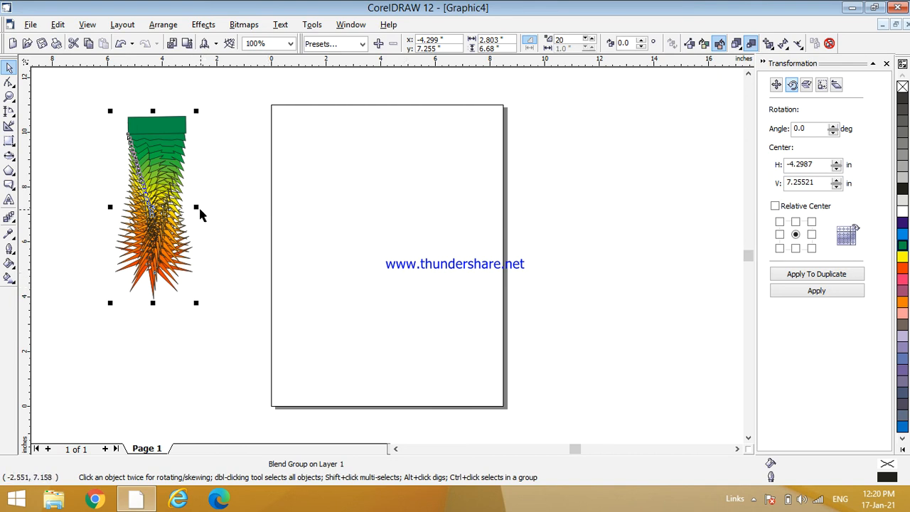
left_click_drag(196, 206, 255, 204)
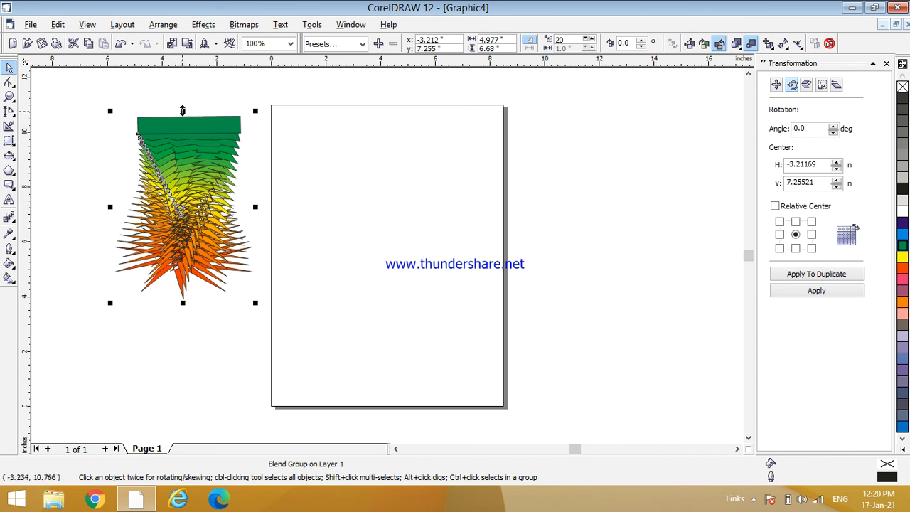
left_click_drag(183, 111, 250, 116)
left_click_drag(257, 109, 277, 98)
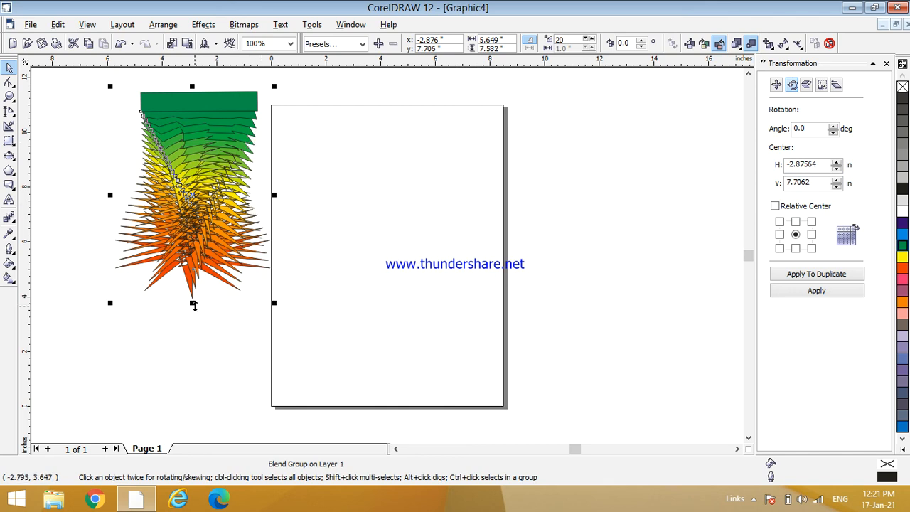
left_click_drag(193, 304, 182, 364)
left_click(328, 284)
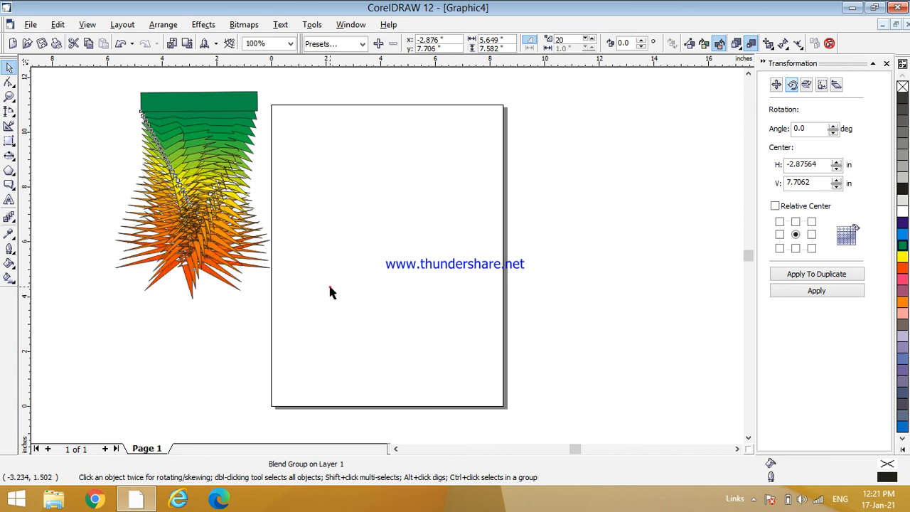
right_click(358, 186)
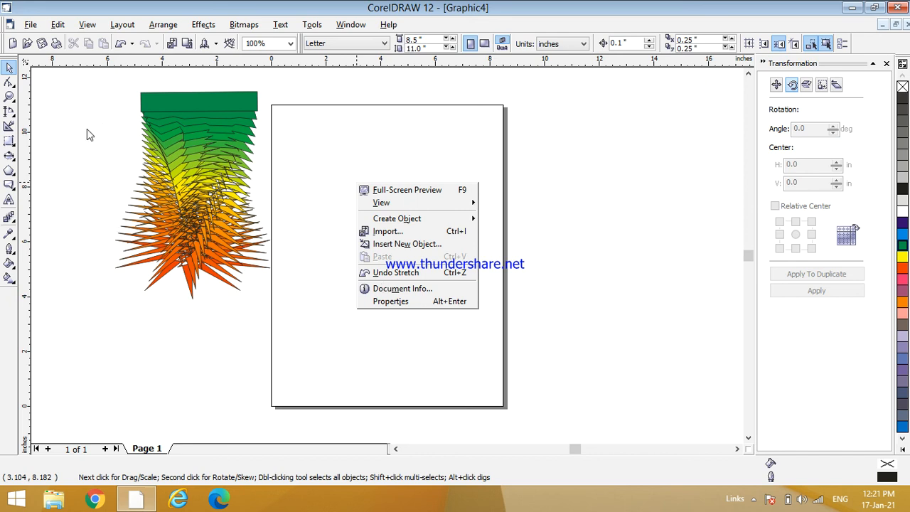
left_click(93, 85)
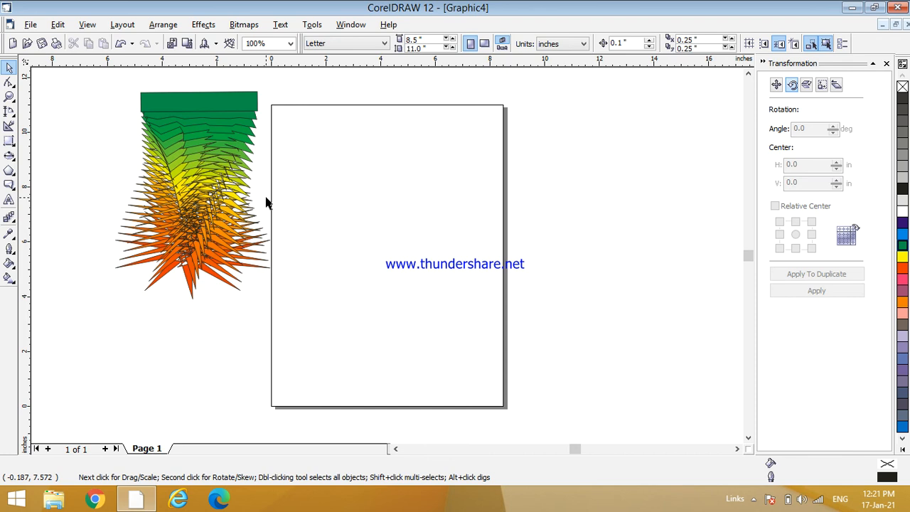